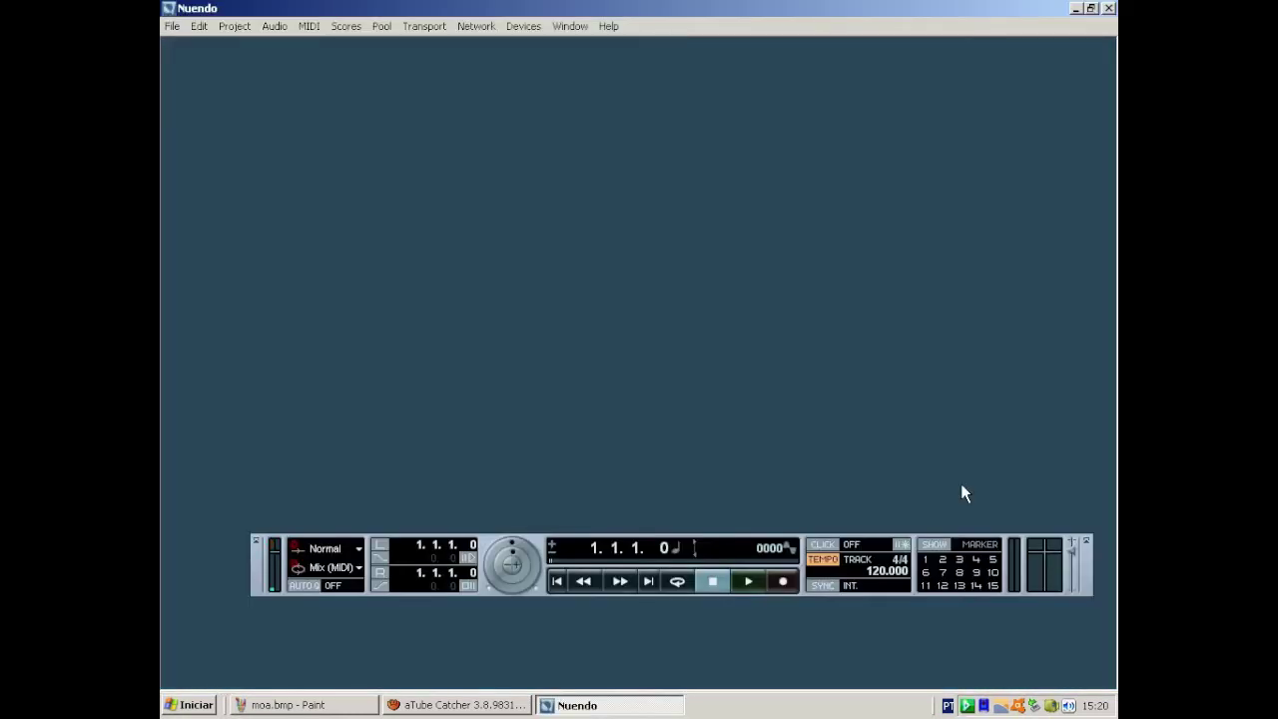
- Examine the VstPlugins folder path shown in the moa.bmp image in Paint, and close the image when finished
{"action": "left_click", "coordinate": [335, 707]}
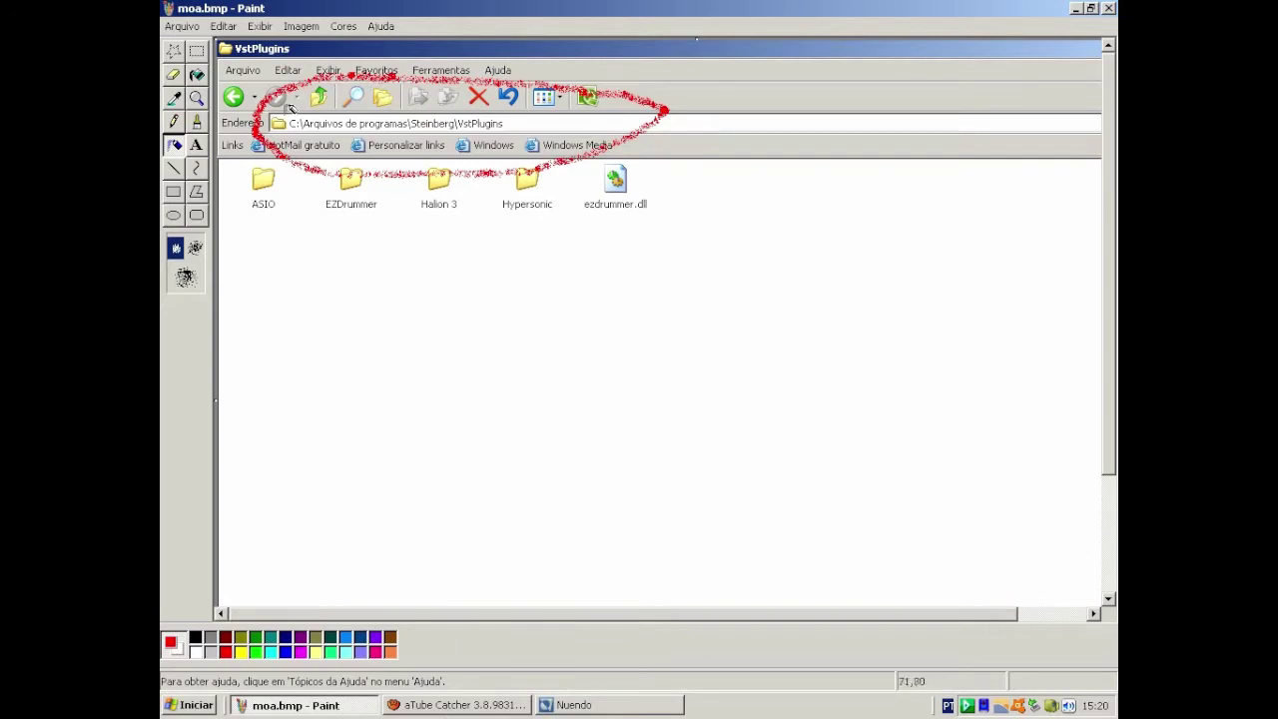
{"action": "left_click", "coordinate": [173, 145]}
{"action": "left_click", "coordinate": [1108, 9]}
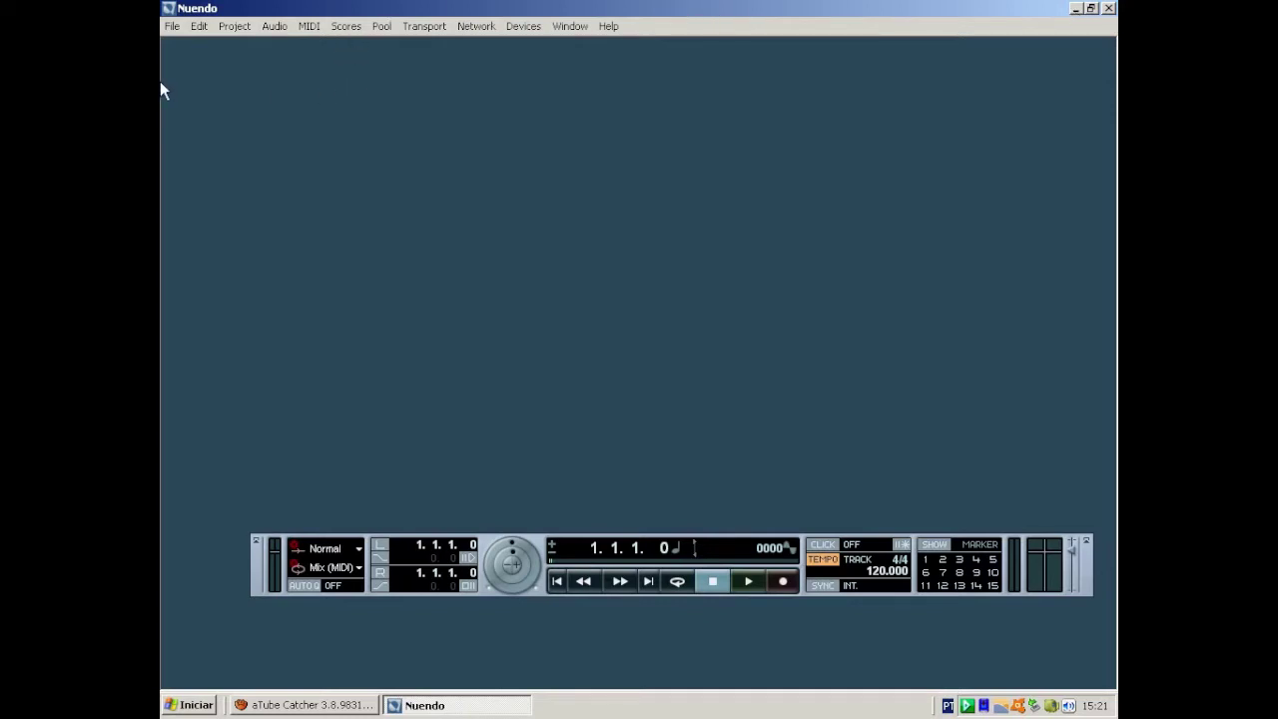
- Import the desktop MIDI file Movie_Themes_-_1492_Conquest_of_Paradise (1).mid using the preselected project folder, and close the resulting project
{"action": "left_click", "coordinate": [171, 27]}
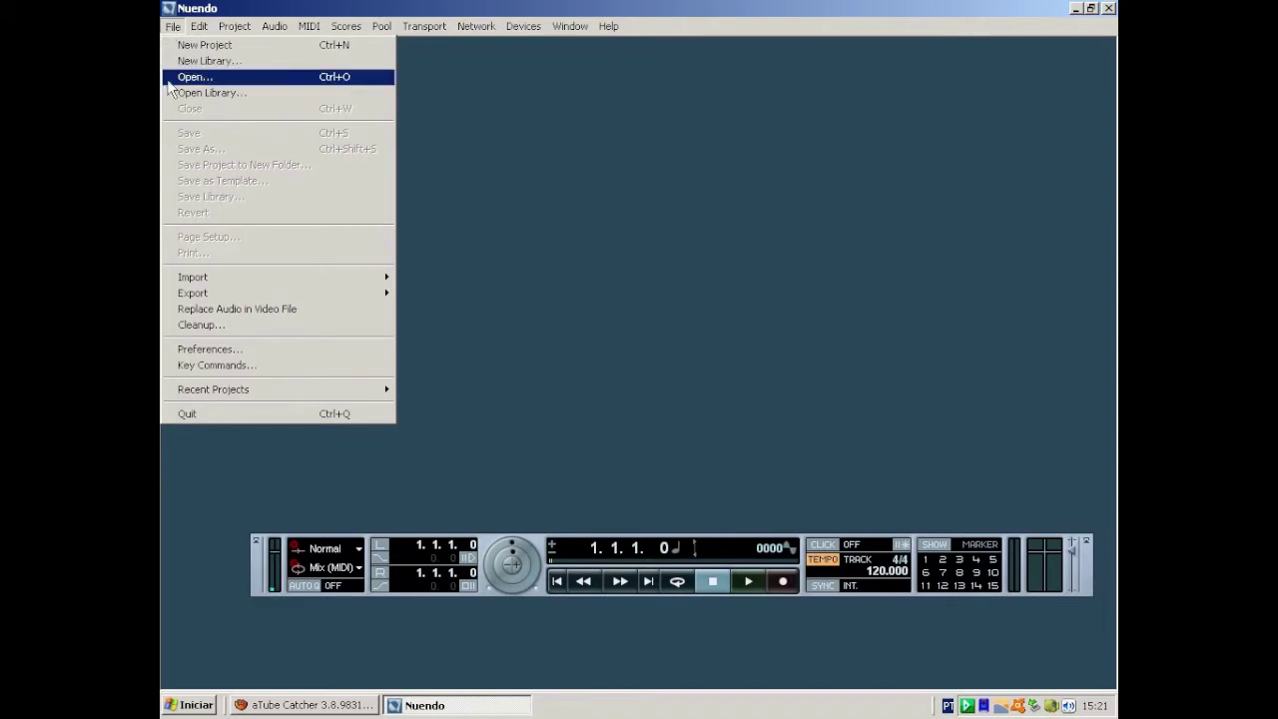
{"action": "mouse_move", "coordinate": [237, 279]}
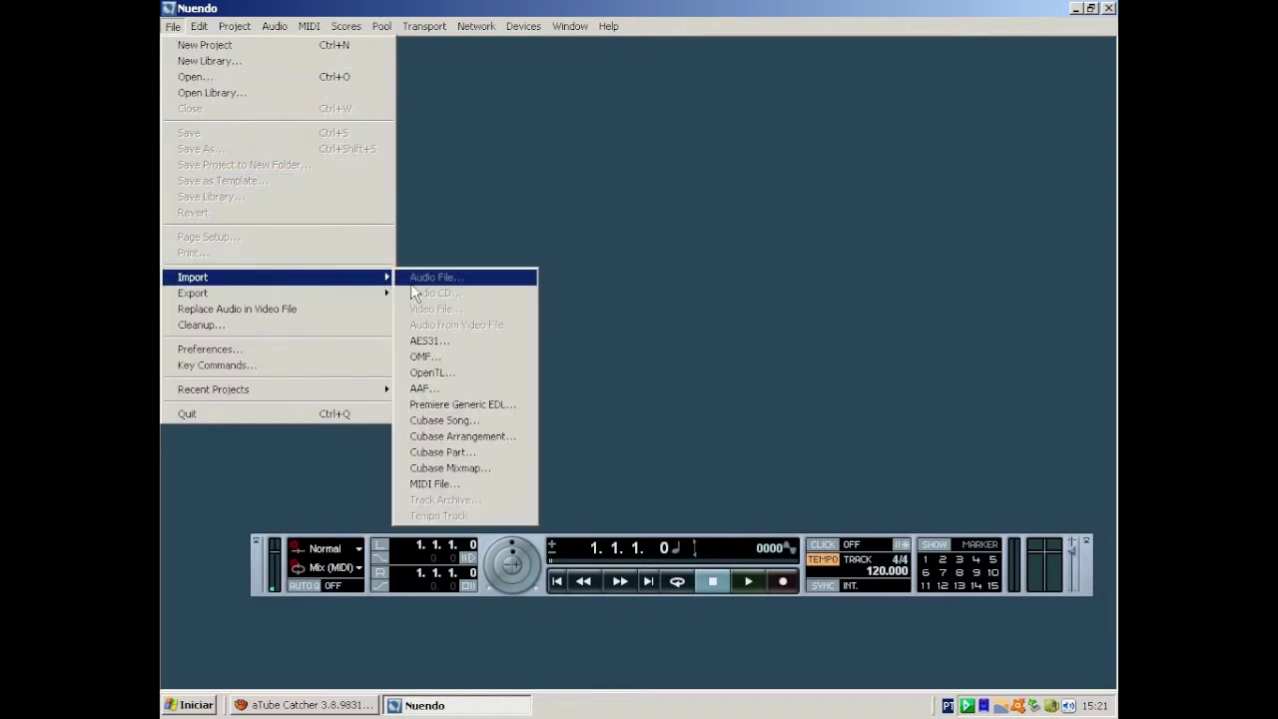
{"action": "left_click", "coordinate": [430, 484]}
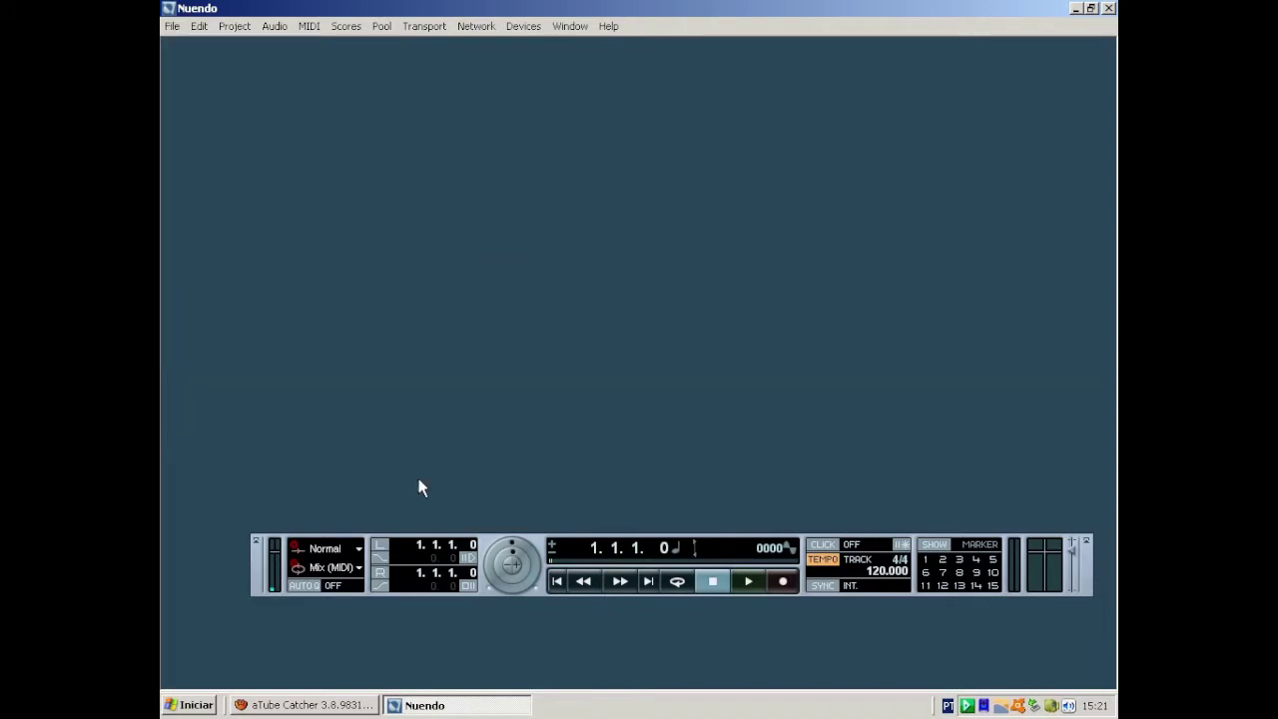
{"action": "left_click", "coordinate": [515, 190]}
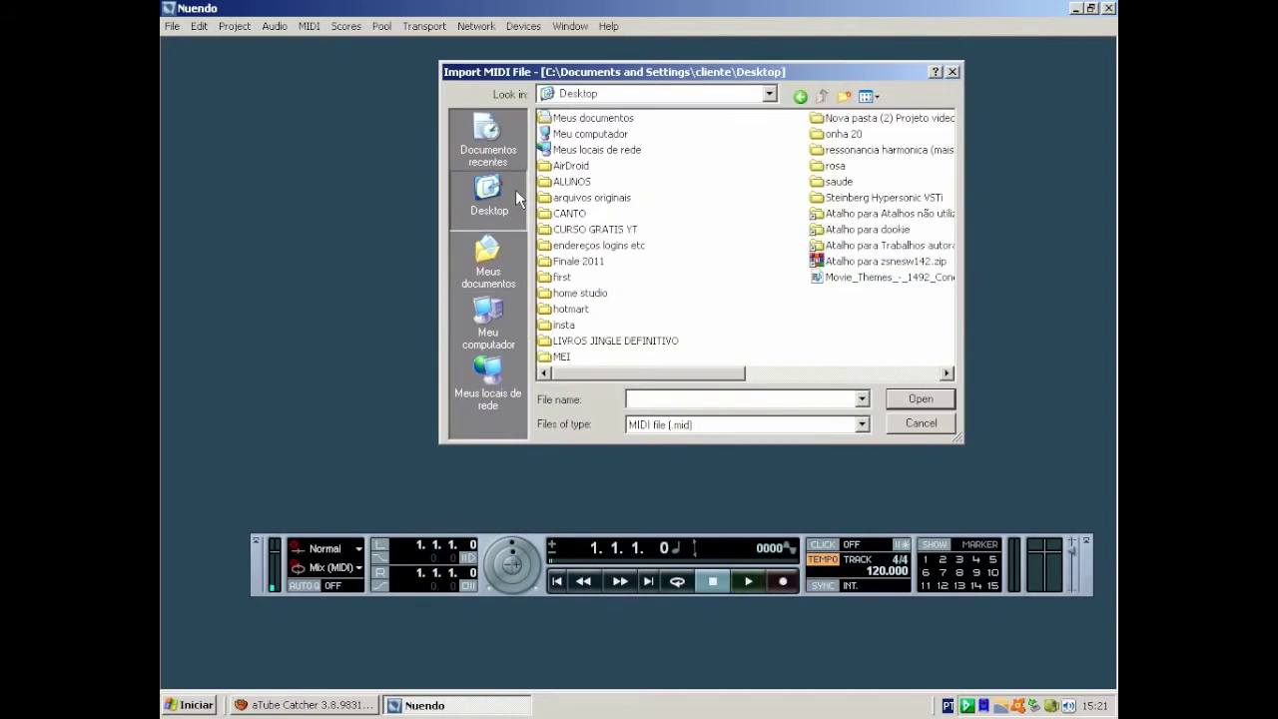
{"action": "left_click", "coordinate": [844, 285]}
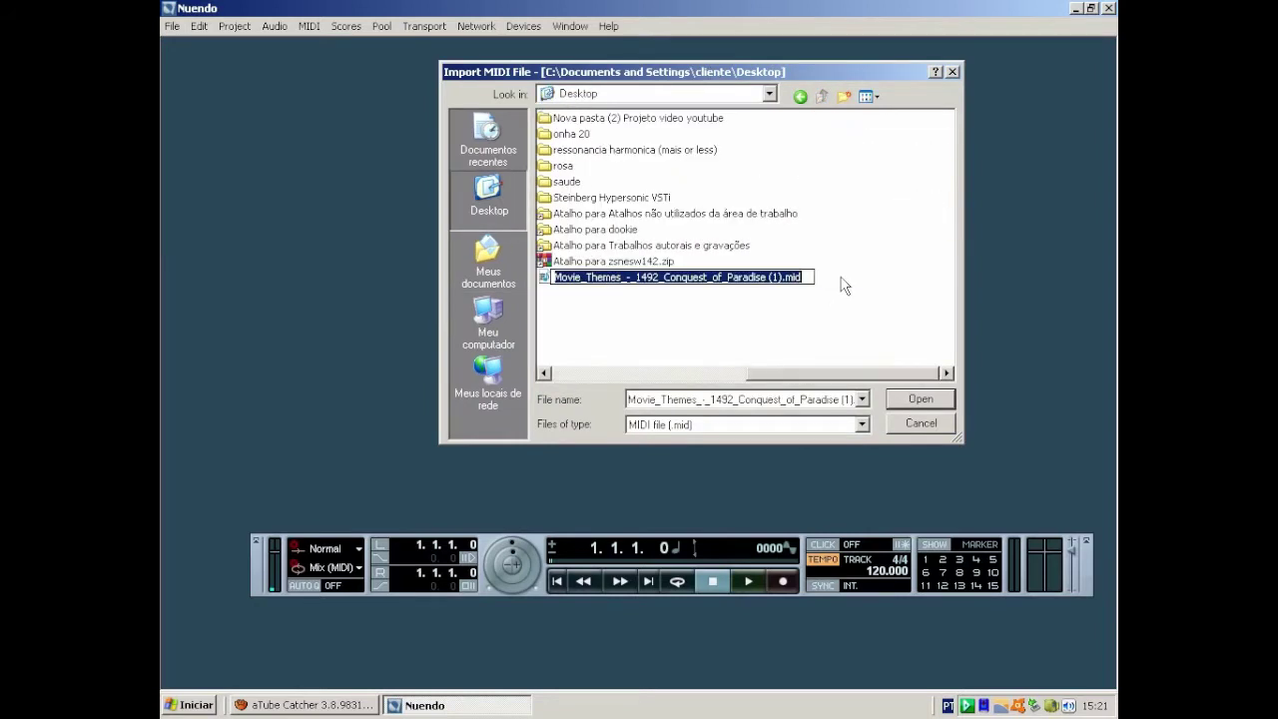
{"action": "left_click", "coordinate": [681, 299]}
{"action": "double_click", "coordinate": [542, 277]}
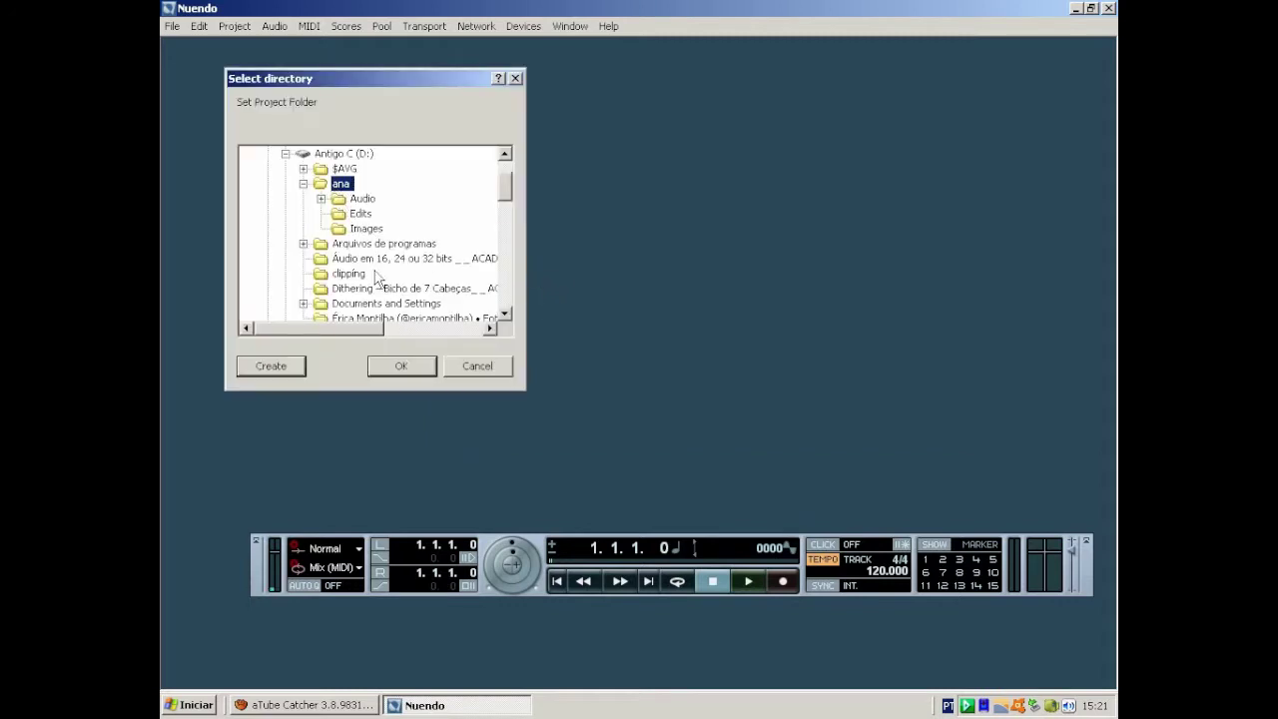
{"action": "left_click", "coordinate": [402, 366]}
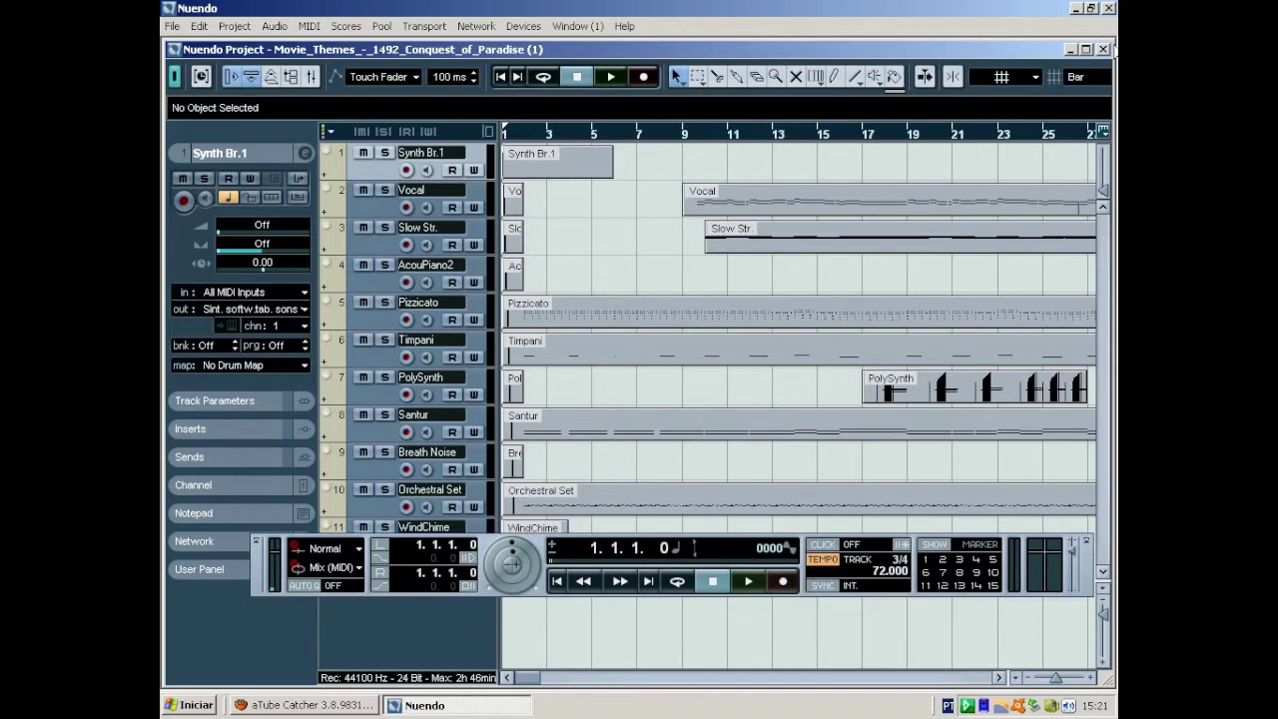
{"action": "left_click", "coordinate": [1103, 50]}
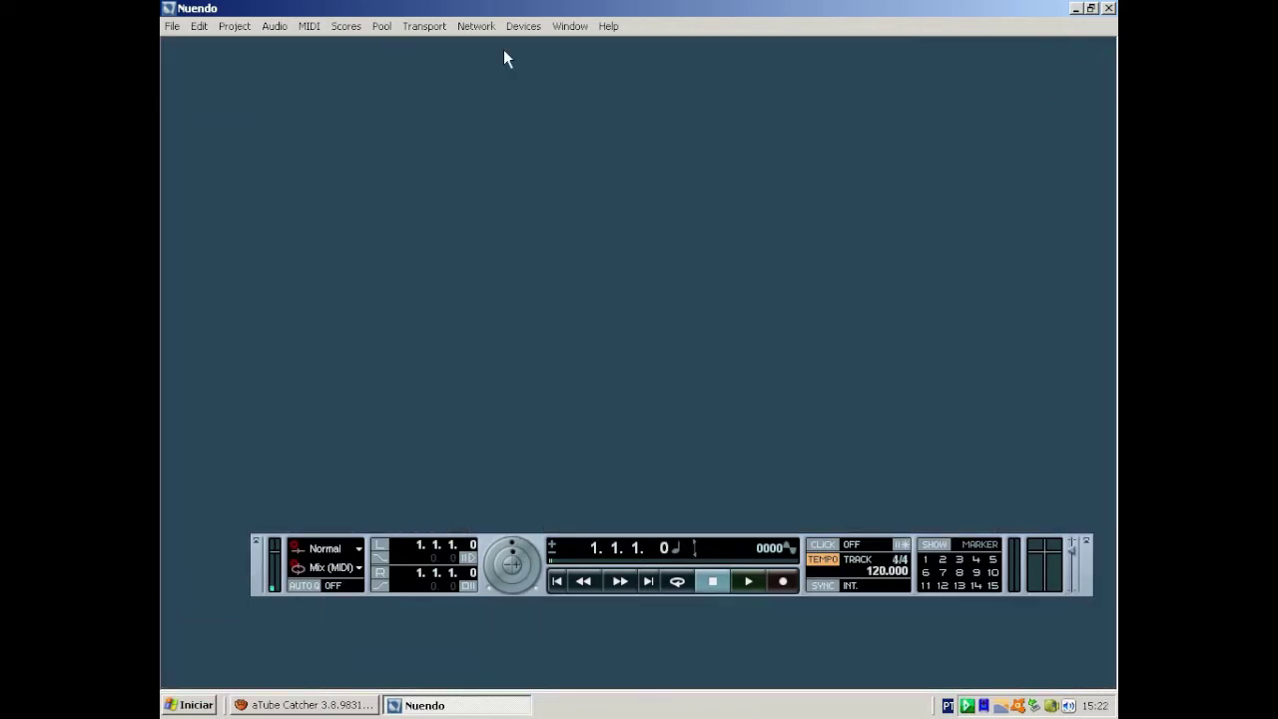
- Create a new project from the Empty template, keeping the preselected project folder
{"action": "left_click", "coordinate": [172, 27]}
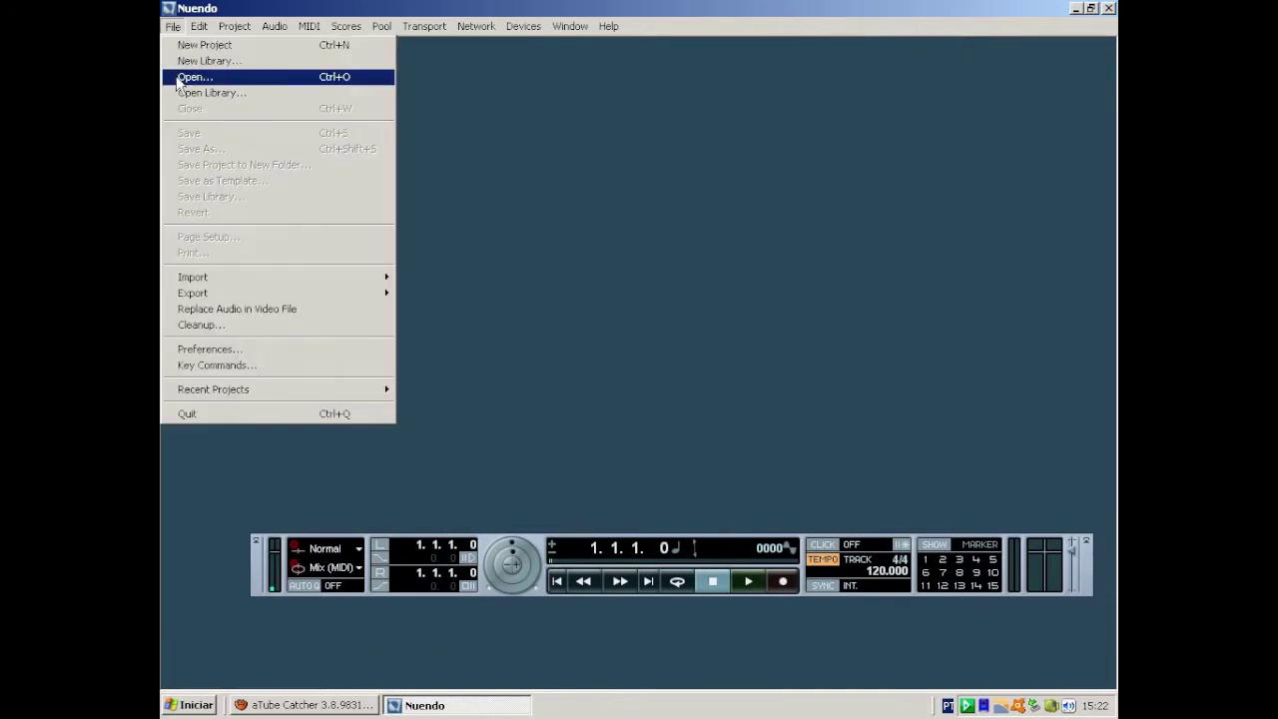
{"action": "left_click", "coordinate": [194, 45]}
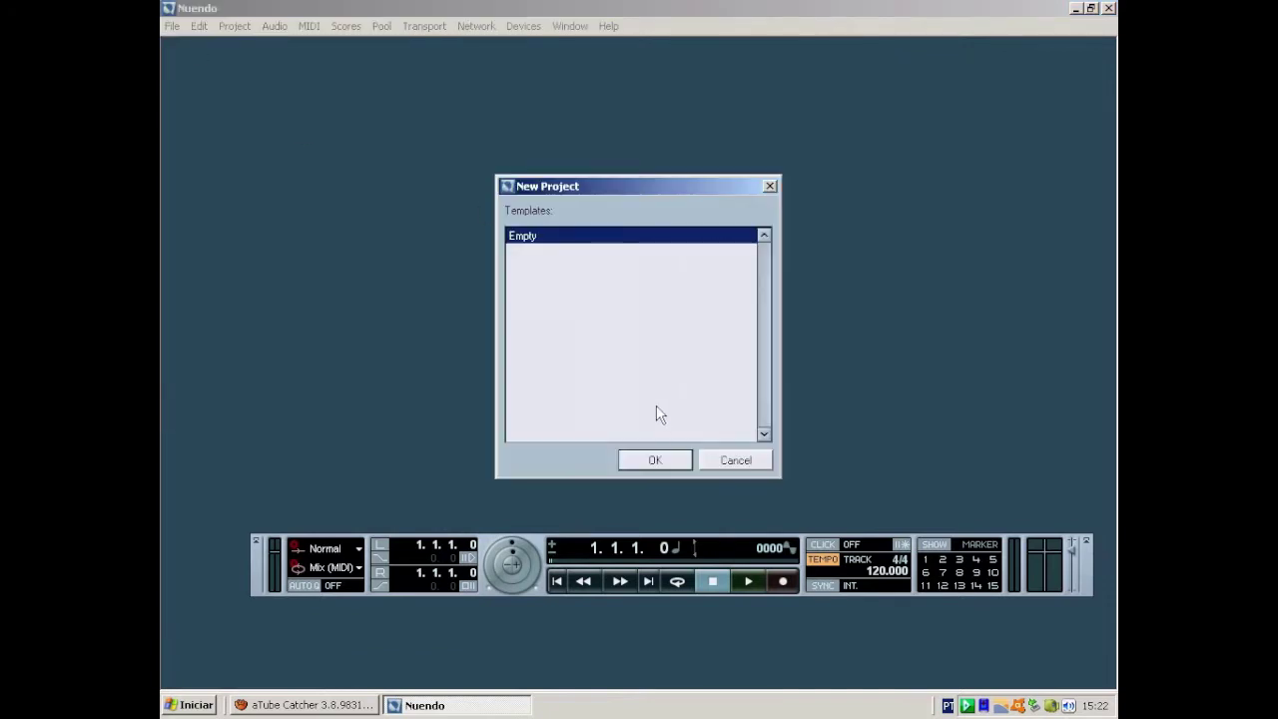
{"action": "left_click", "coordinate": [656, 459]}
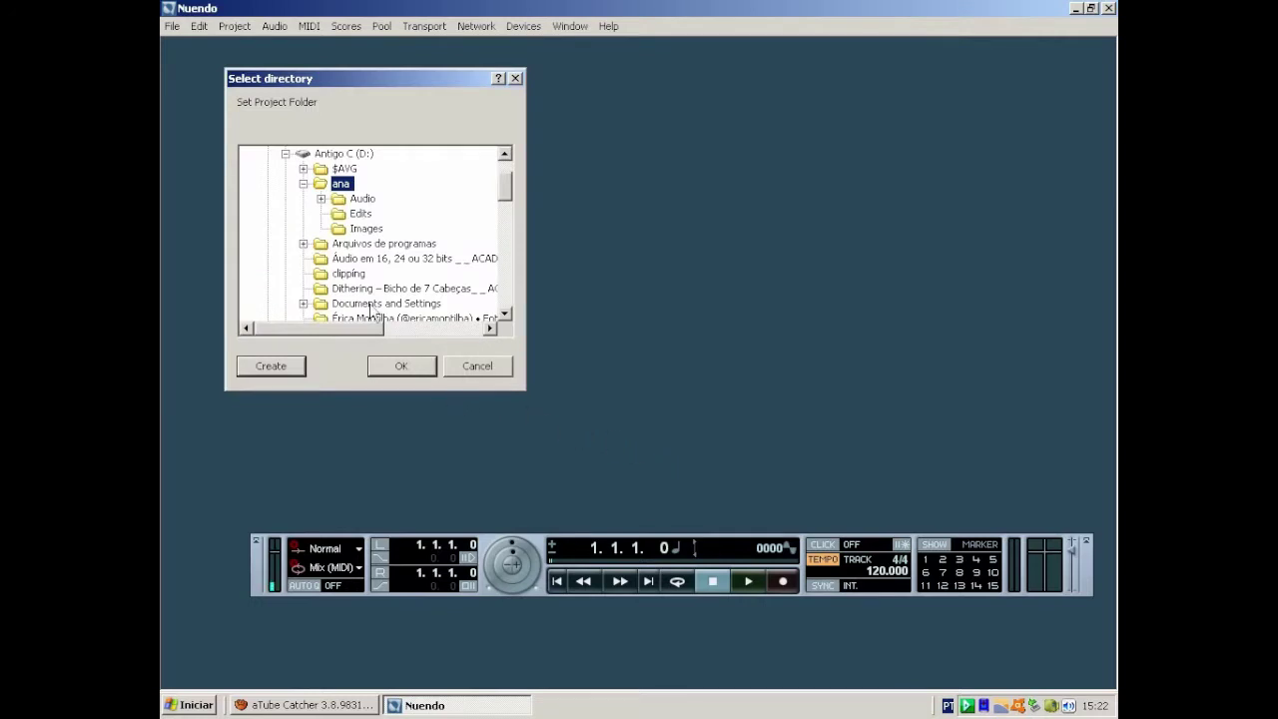
{"action": "left_click", "coordinate": [420, 361]}
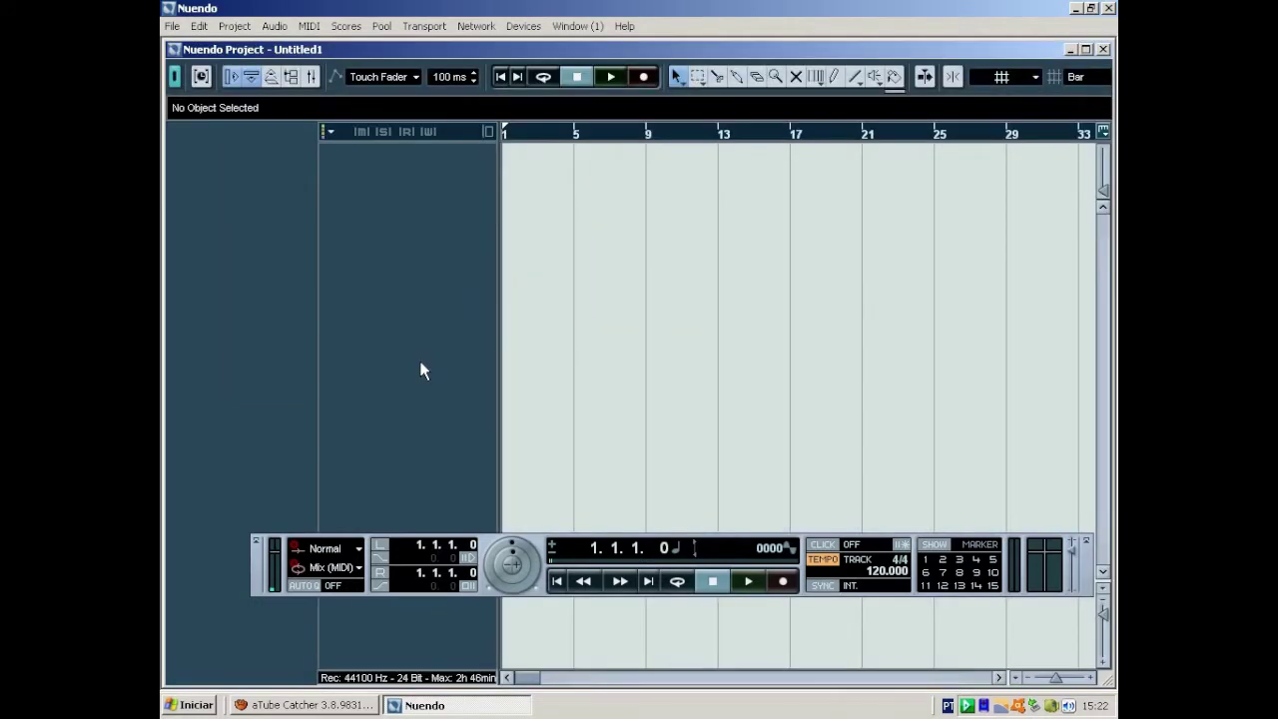
- Place the Movie_Themes MIDI file from the desktop into the empty project, starting at bar 5, and show the Transport panel
{"action": "left_click", "coordinate": [1077, 8]}
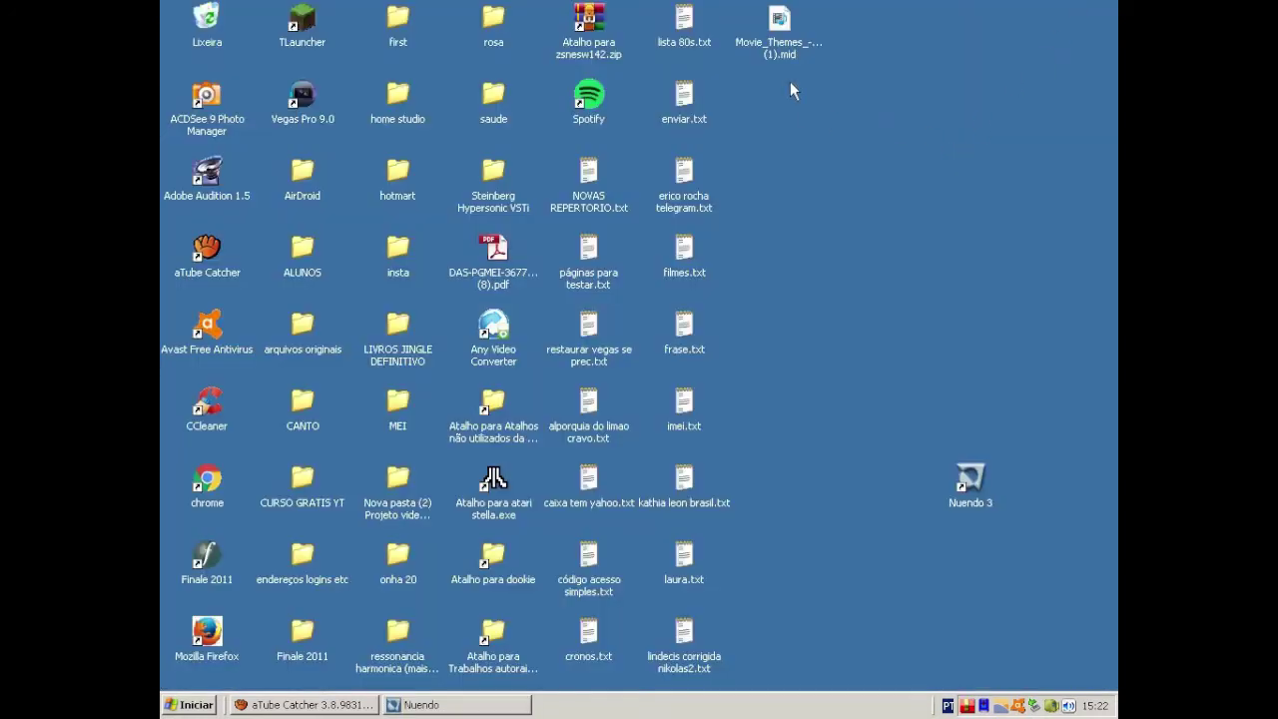
{"action": "left_click_drag", "start_coordinate": [780, 45], "coordinate": [575, 343]}
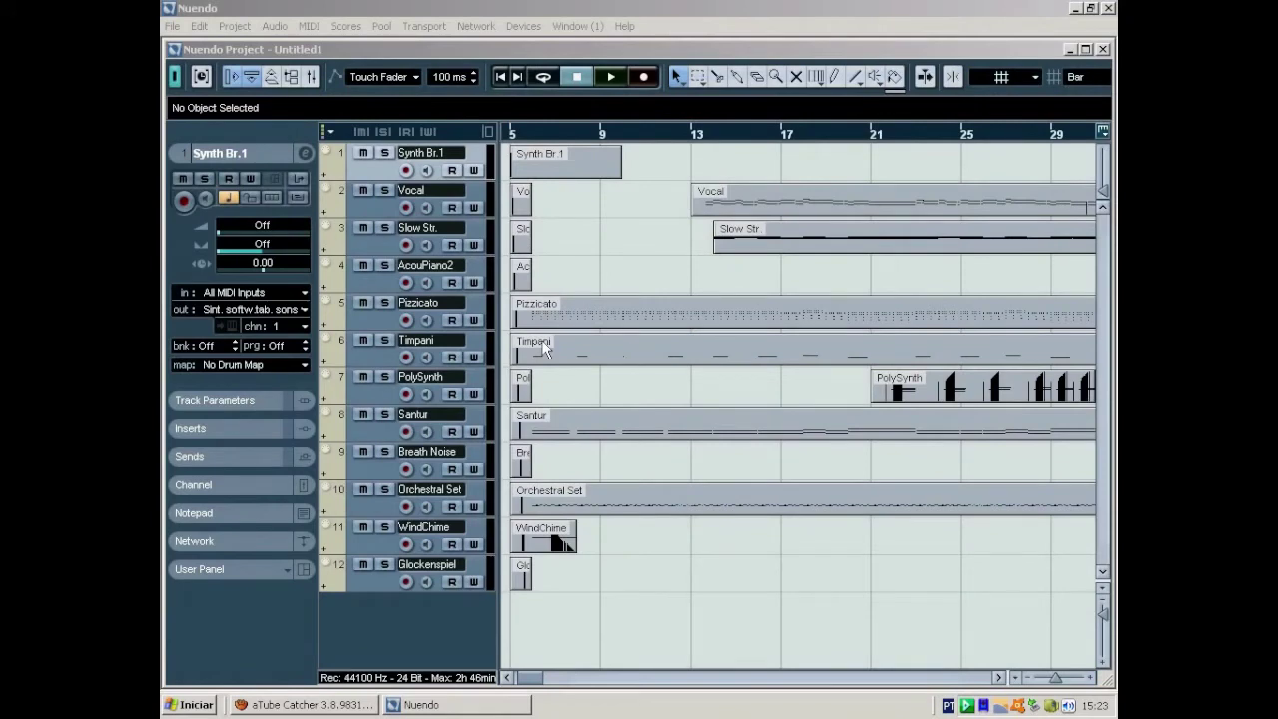
{"action": "key", "text": "F2"}
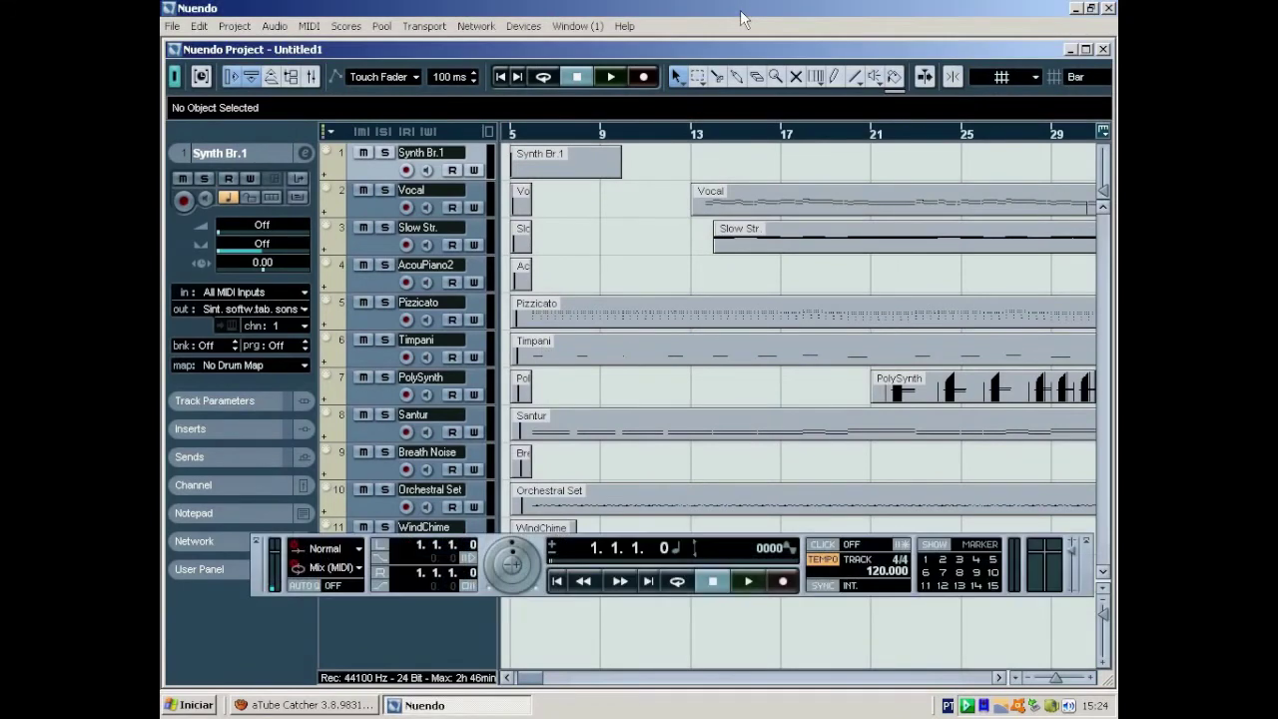
- Load Hypersonic into the first VST instrument slot and close the instrument windows
{"action": "key", "text": "F11"}
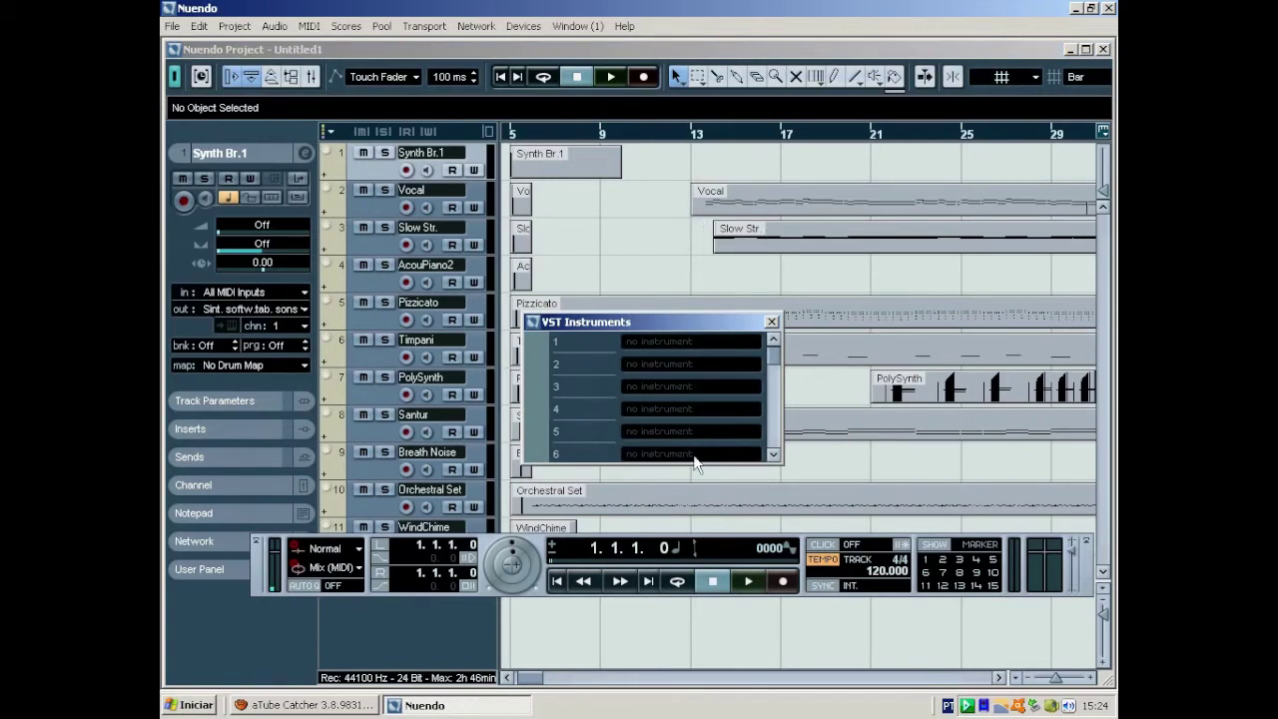
{"action": "left_click", "coordinate": [652, 341]}
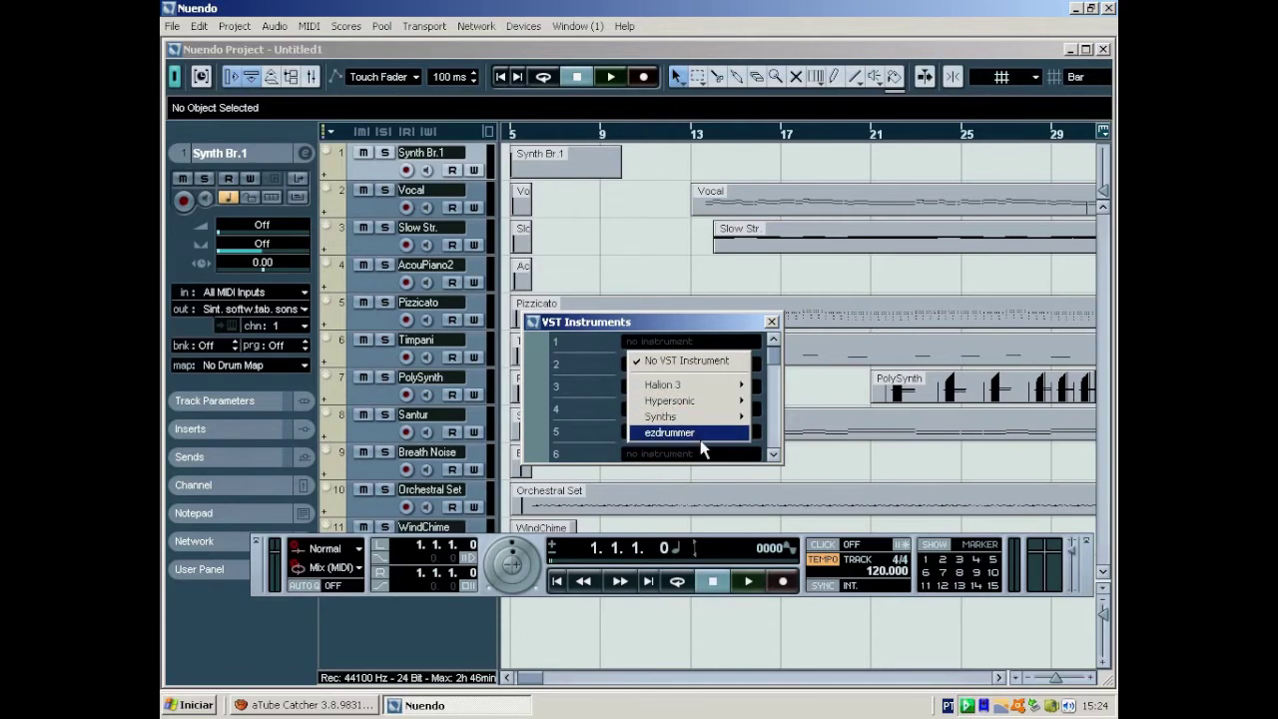
{"action": "mouse_move", "coordinate": [693, 410]}
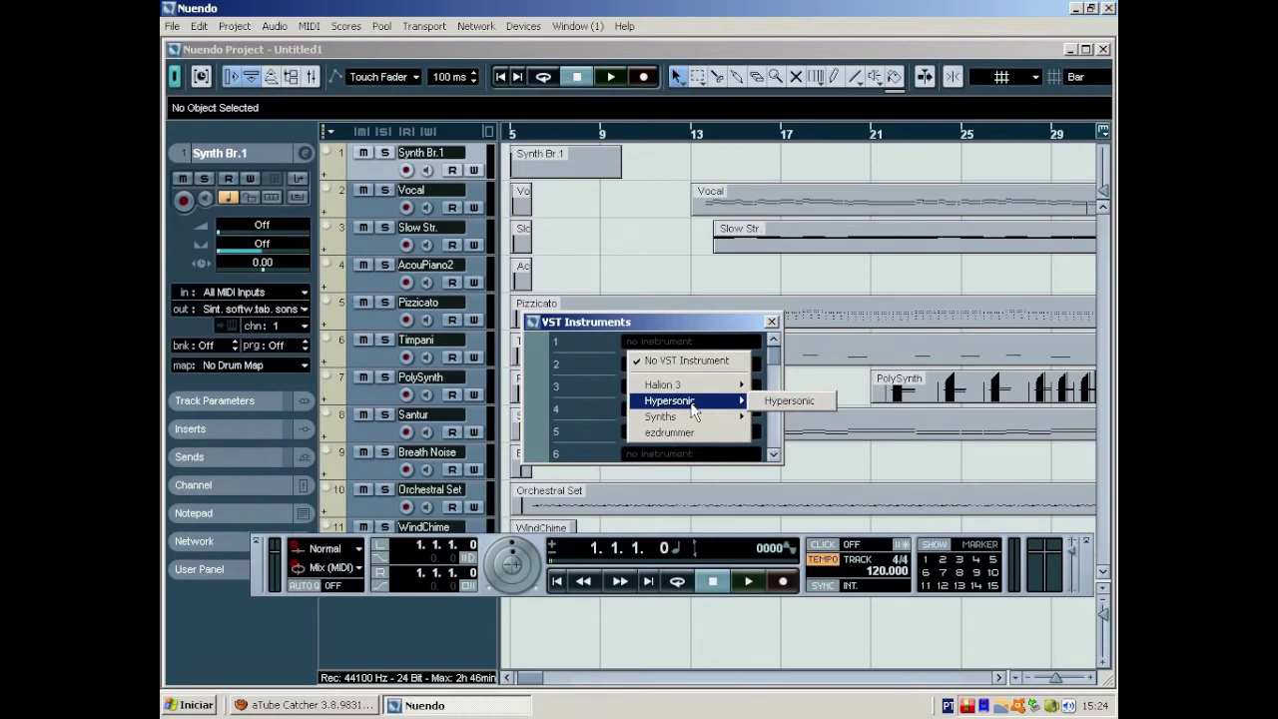
{"action": "left_click", "coordinate": [805, 402]}
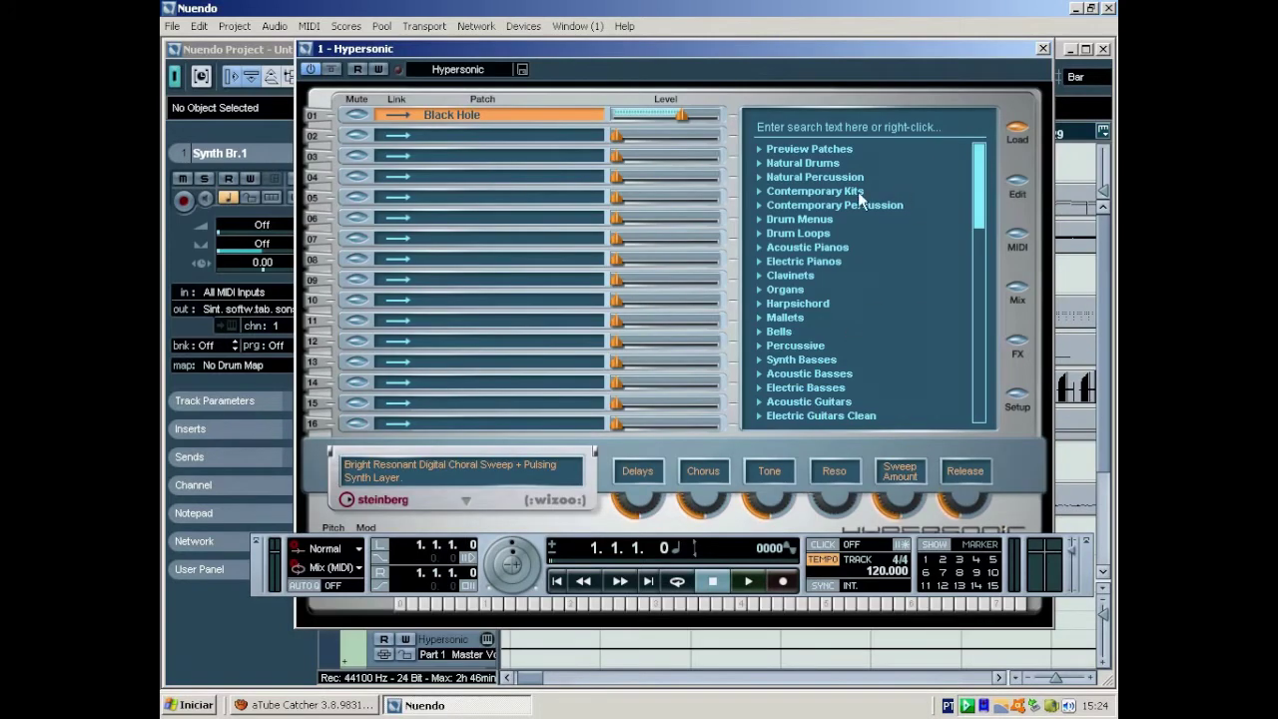
{"action": "left_click", "coordinate": [1043, 50]}
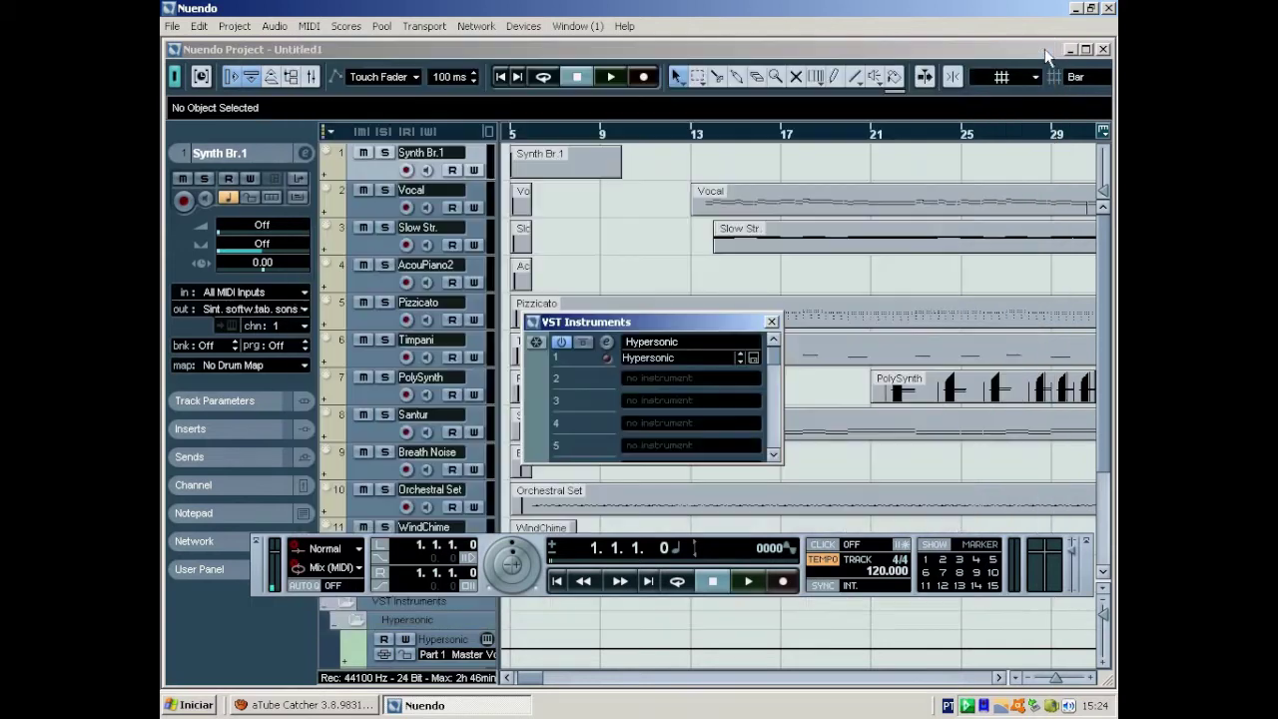
{"action": "left_click", "coordinate": [771, 322]}
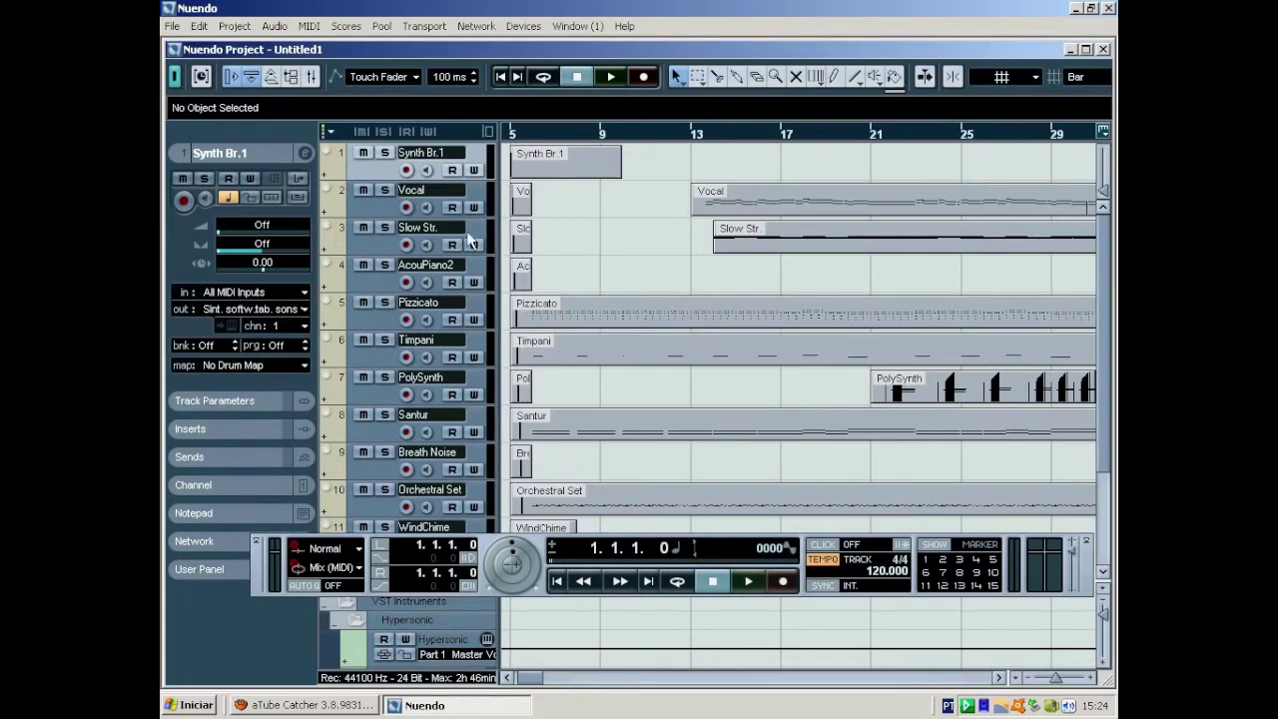
- Route the Vocal track's MIDI output to Hypersonic
{"action": "left_click", "coordinate": [385, 197]}
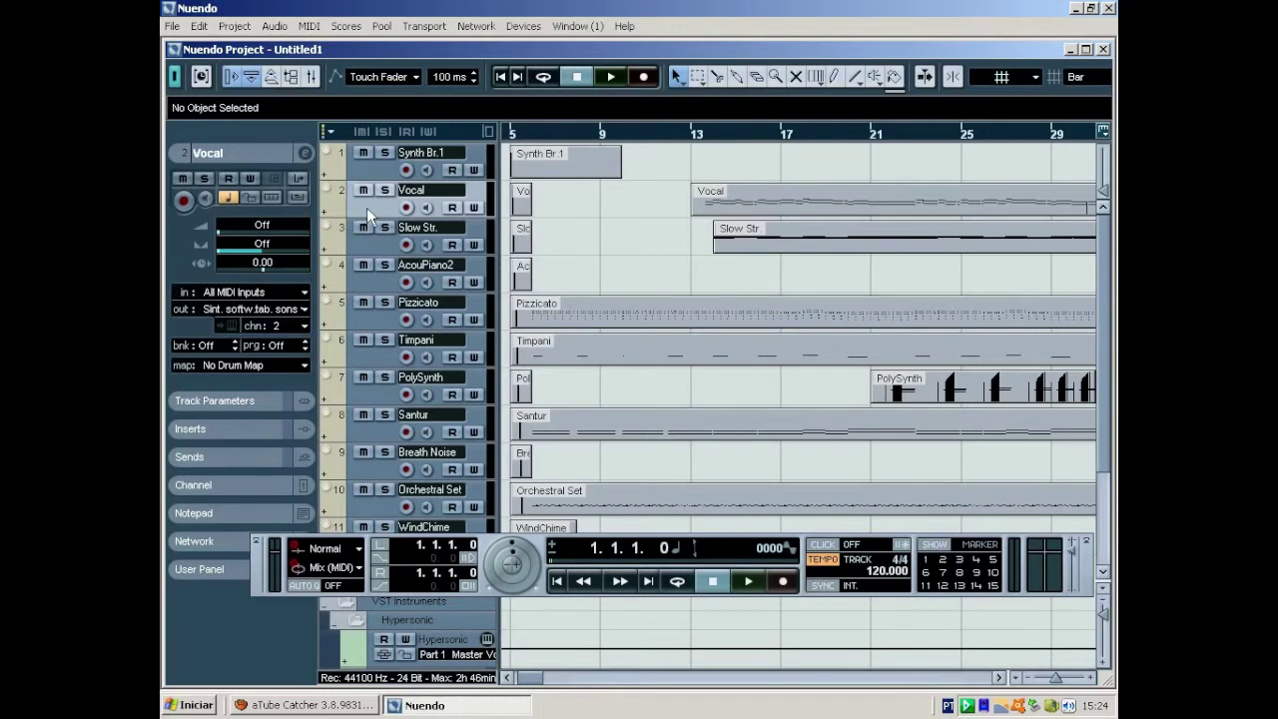
{"action": "left_click", "coordinate": [371, 240]}
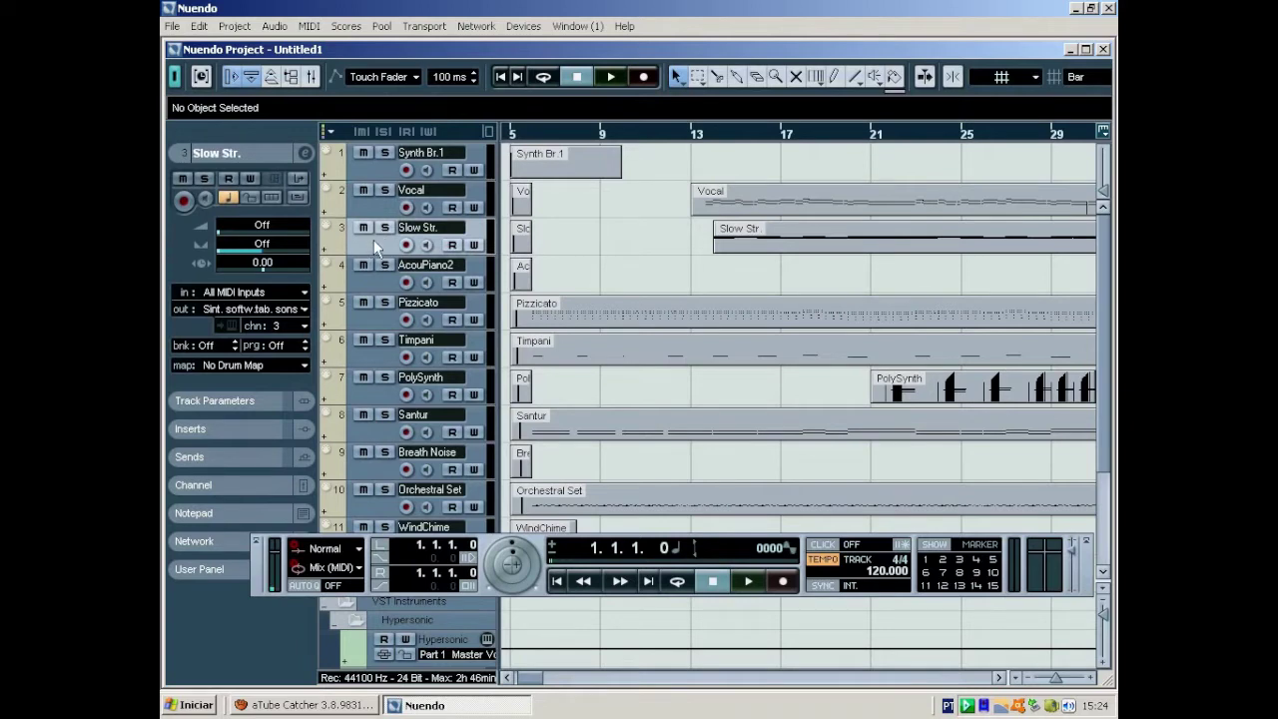
{"action": "left_click", "coordinate": [366, 216]}
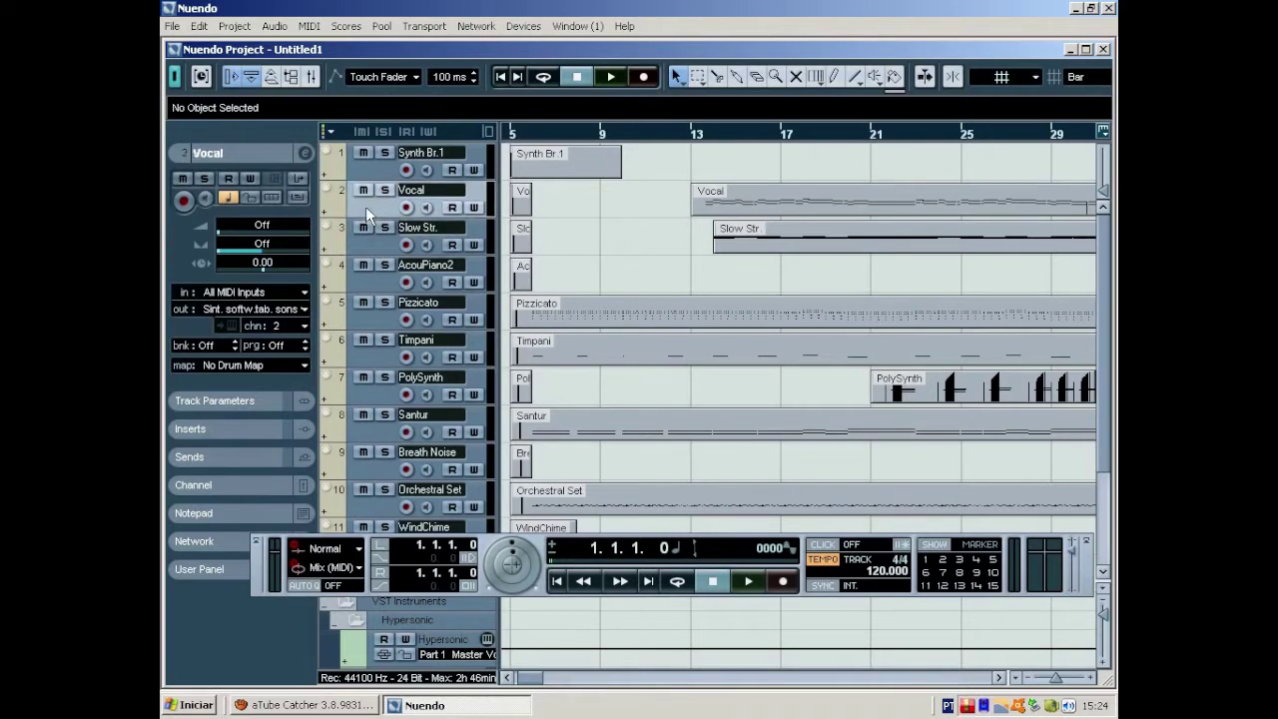
{"action": "left_click", "coordinate": [287, 311]}
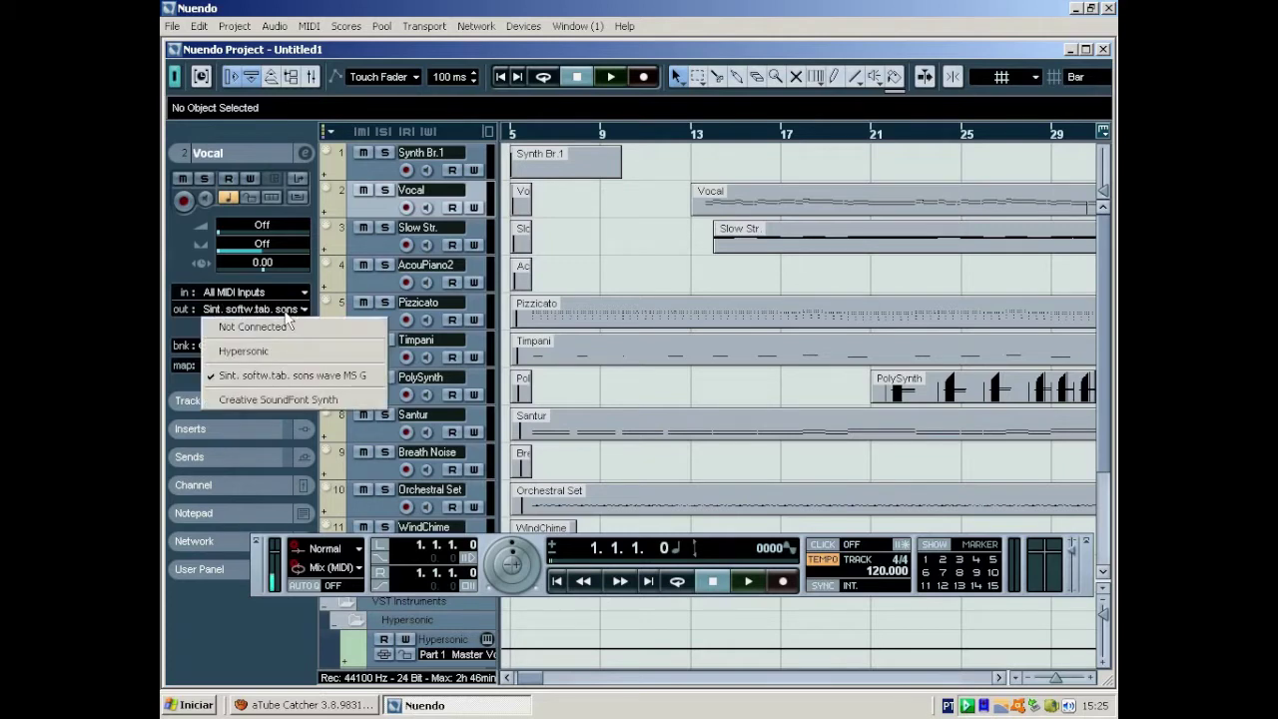
{"action": "left_click", "coordinate": [273, 353]}
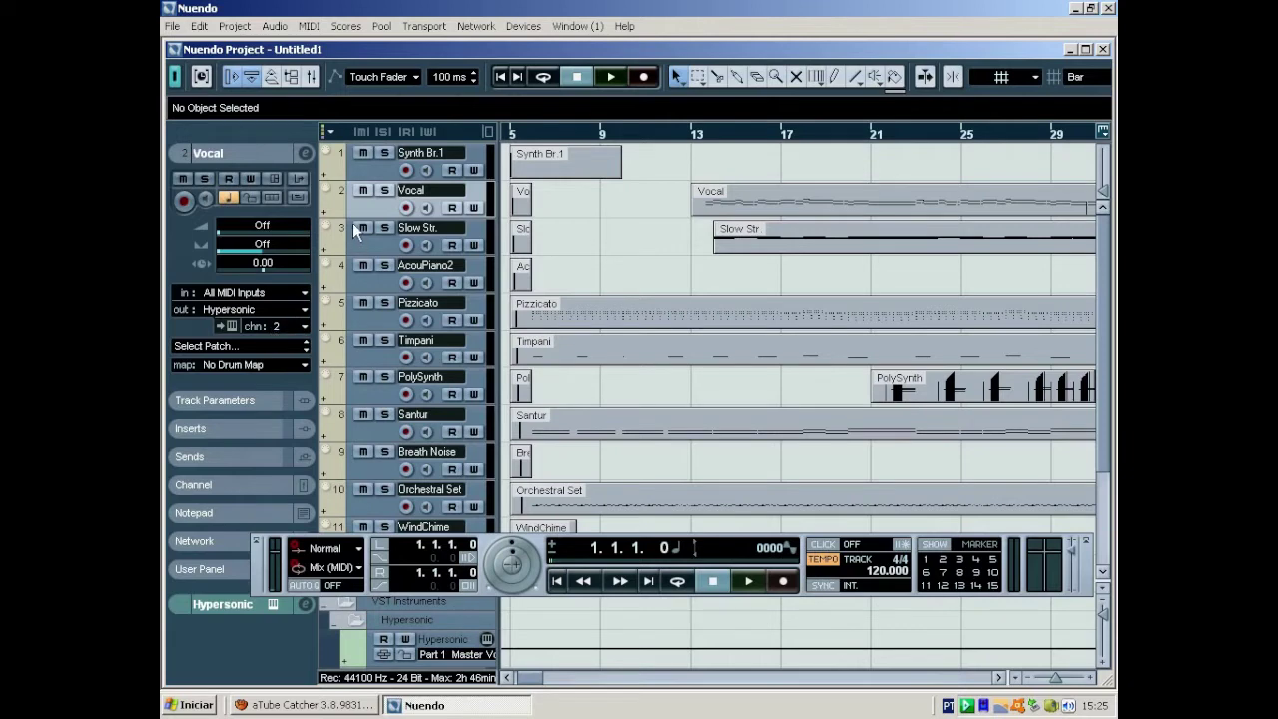
- Assign the Digital Choir patch to the Vocal track by filtering the patches for "vocal", and solo the track
{"action": "left_click", "coordinate": [373, 242]}
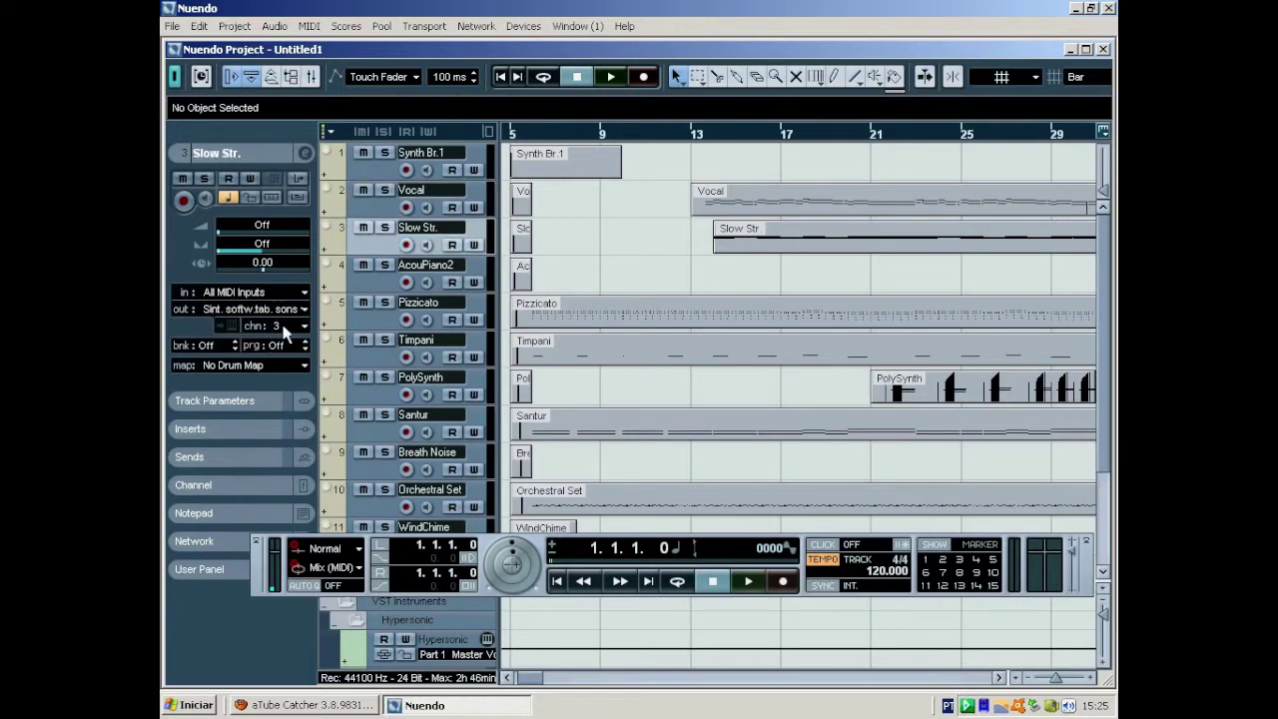
{"action": "left_click", "coordinate": [383, 278]}
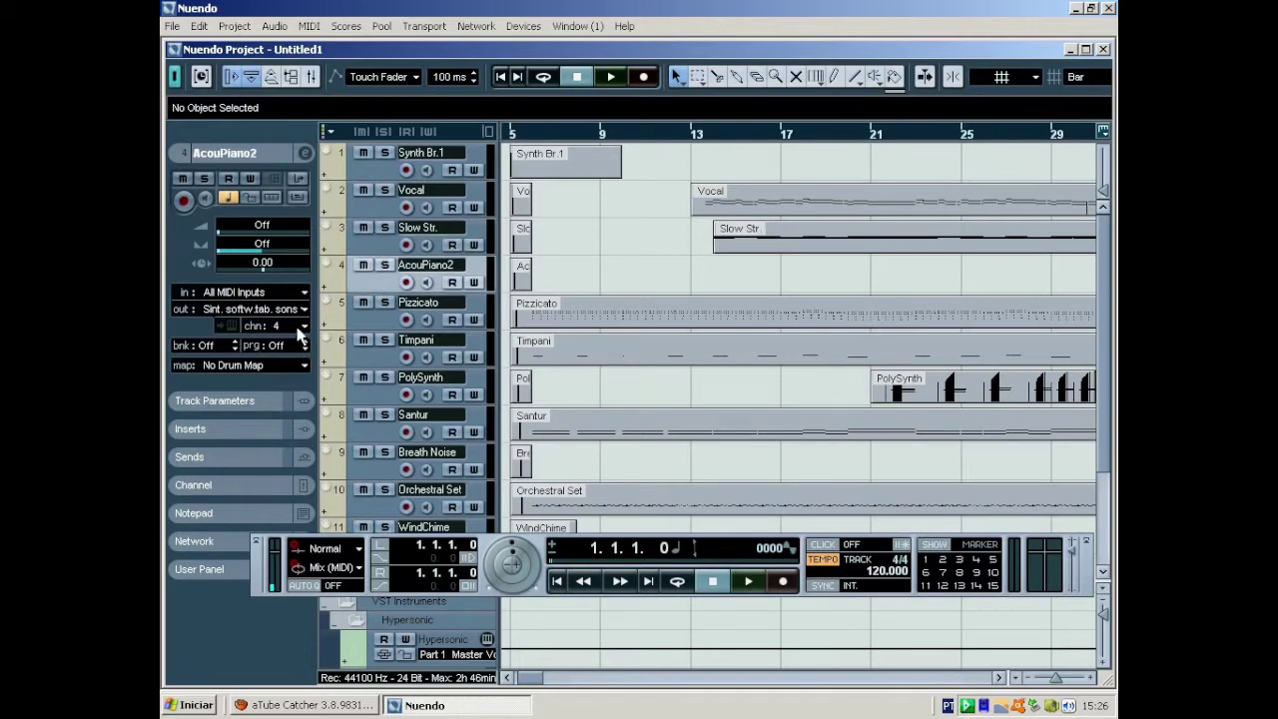
{"action": "left_click", "coordinate": [379, 208]}
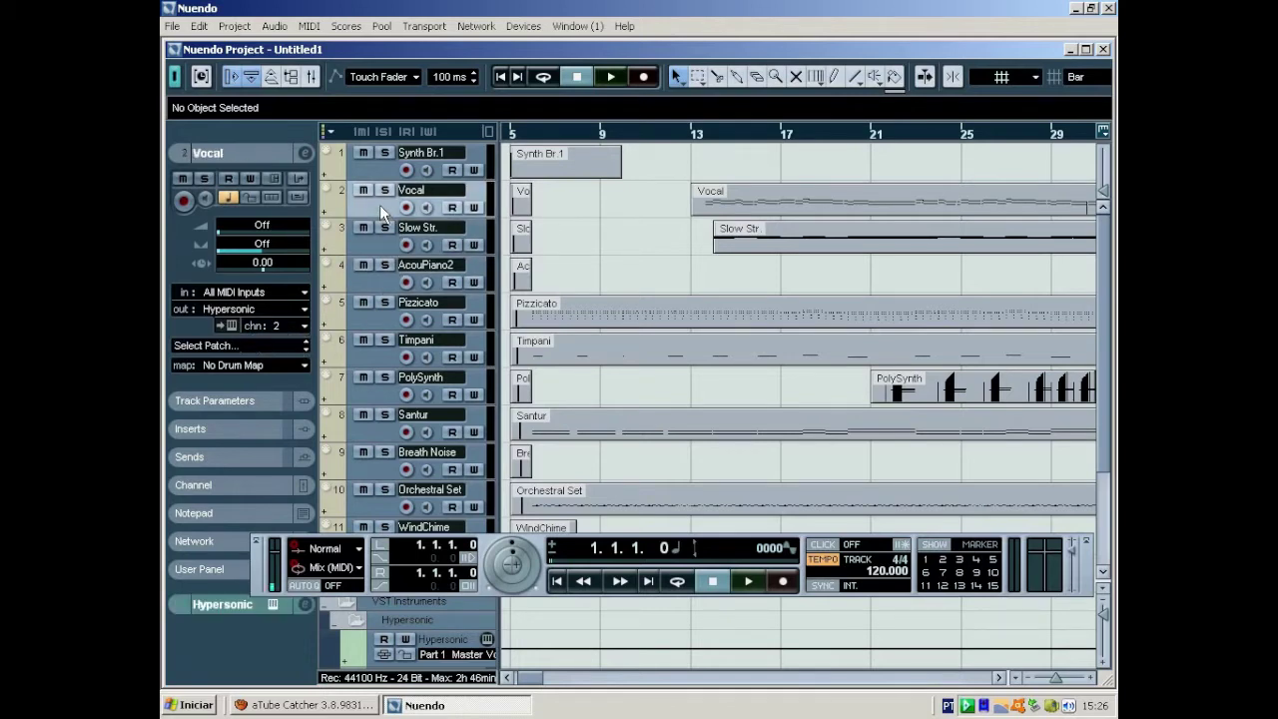
{"action": "left_click", "coordinate": [244, 345]}
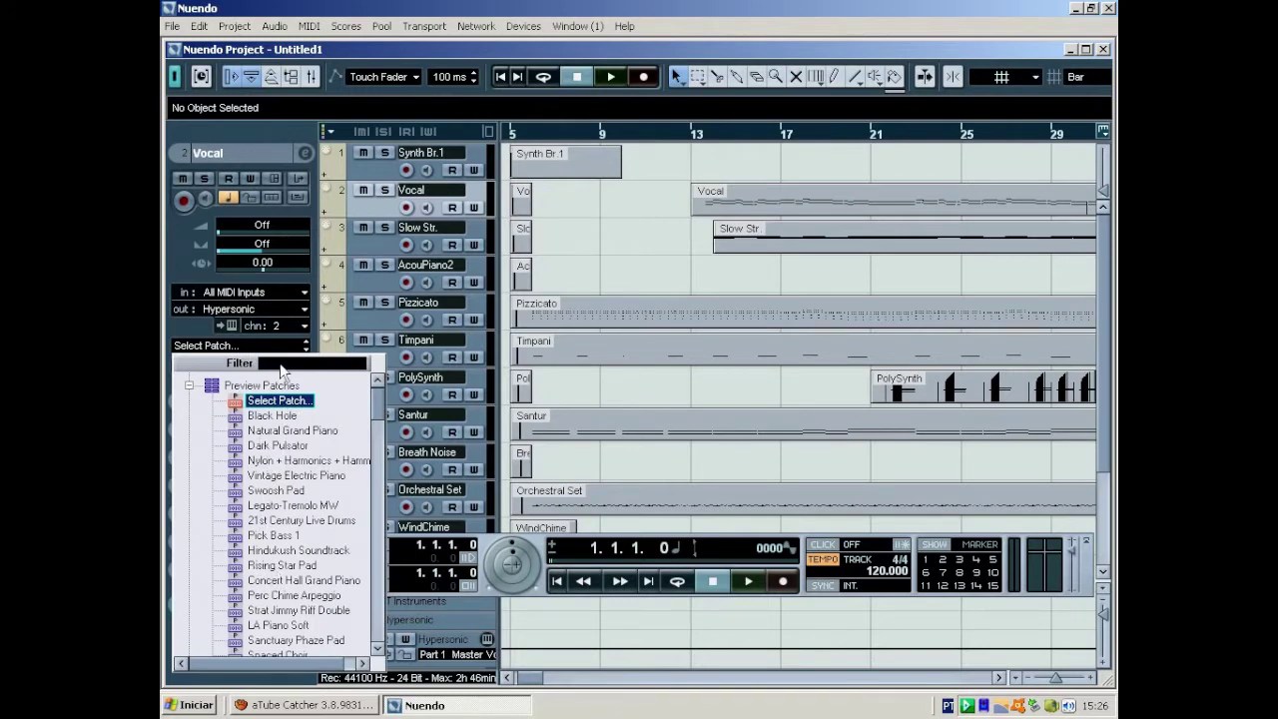
{"action": "type", "text": "vocal"}
{"action": "key", "text": "Return"}
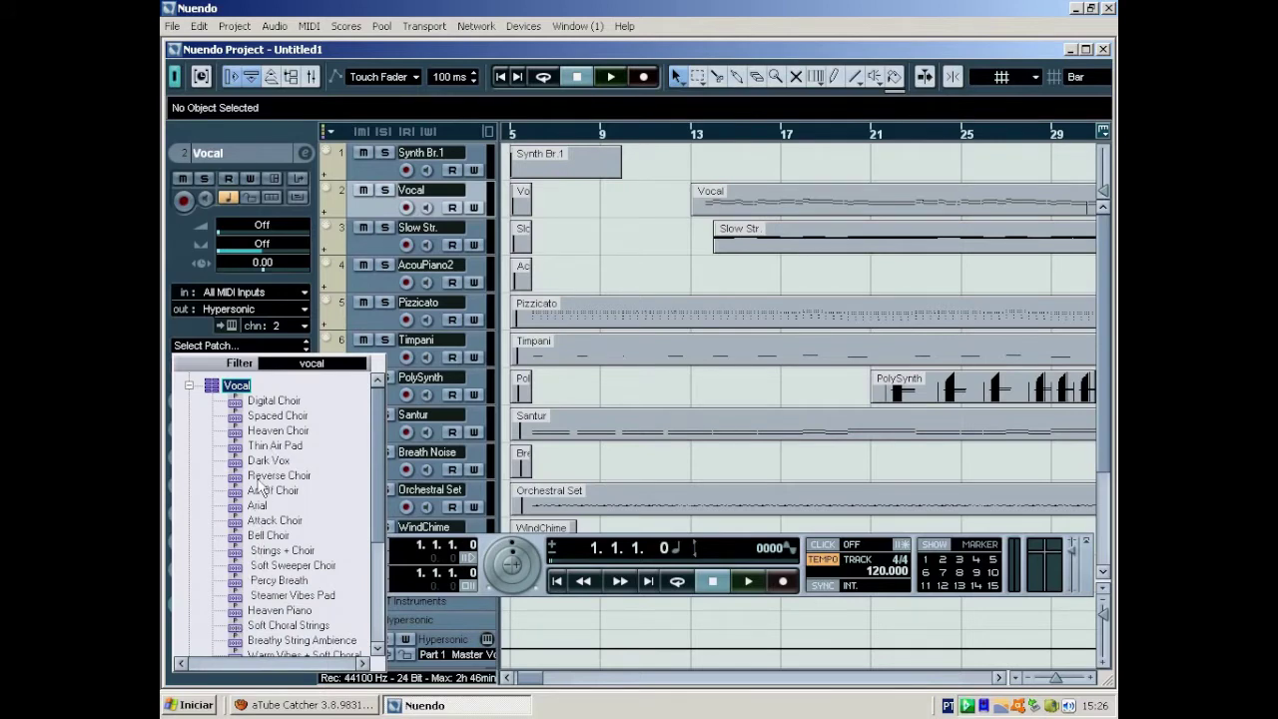
{"action": "left_click", "coordinate": [273, 402]}
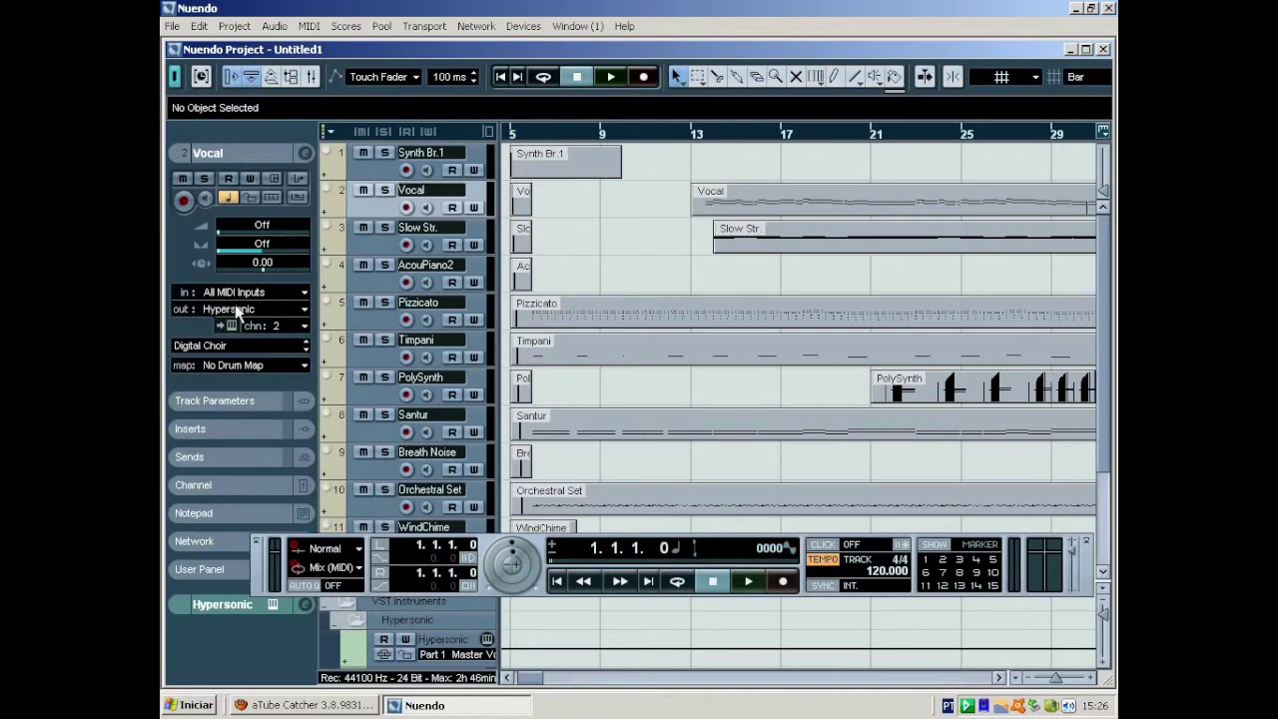
{"action": "left_click", "coordinate": [383, 190]}
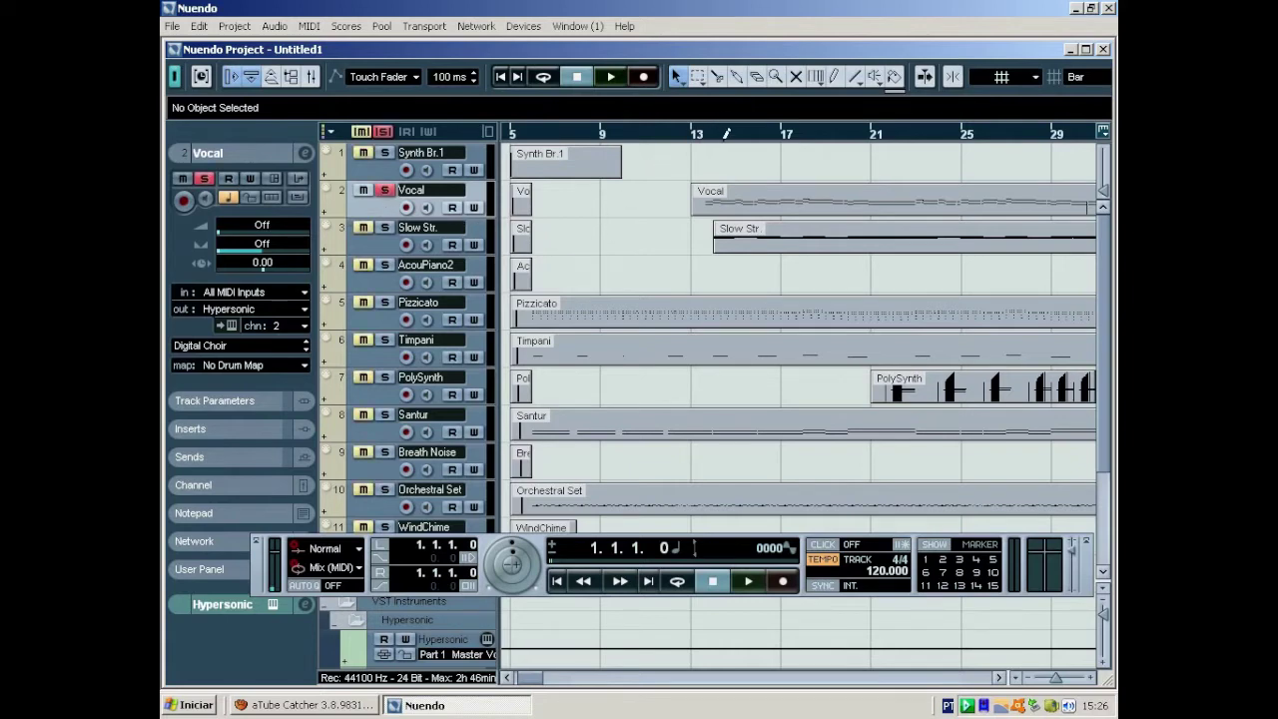
- Place the playback position in bar 14 and listen briefly to the soloed Vocal track
{"action": "left_click", "coordinate": [729, 134]}
{"action": "left_click", "coordinate": [742, 582]}
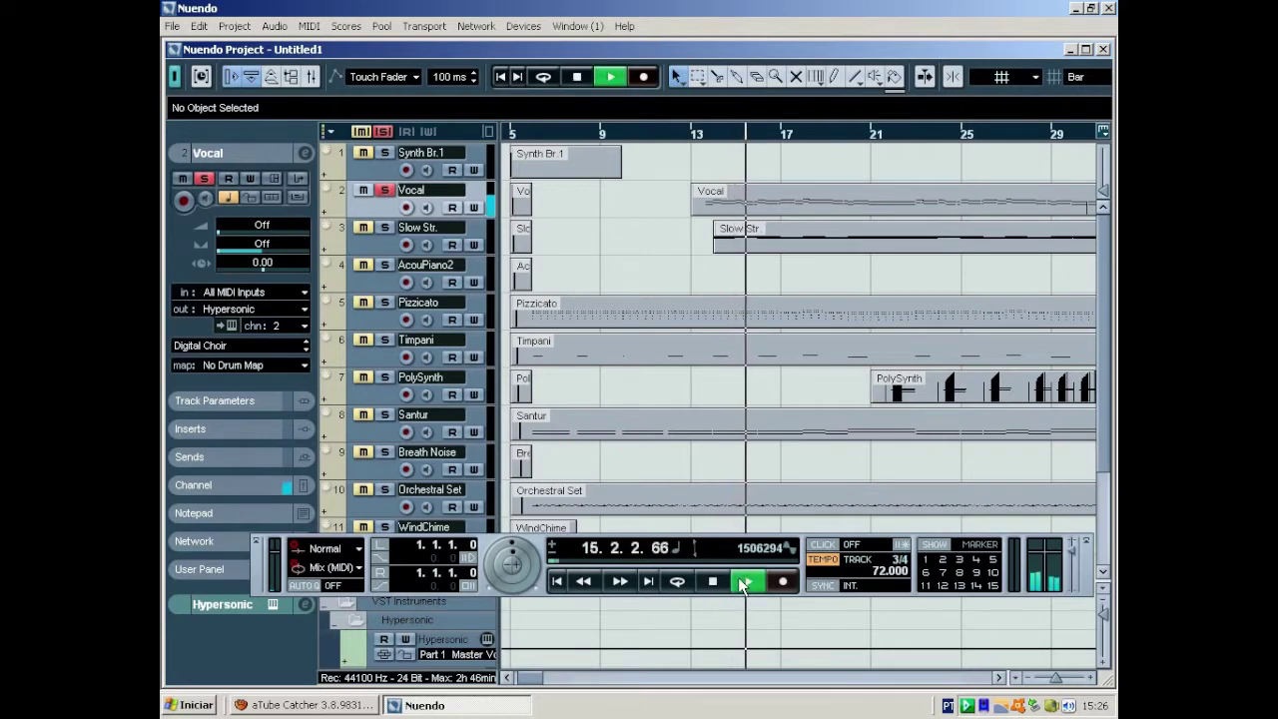
{"action": "left_click", "coordinate": [712, 582]}
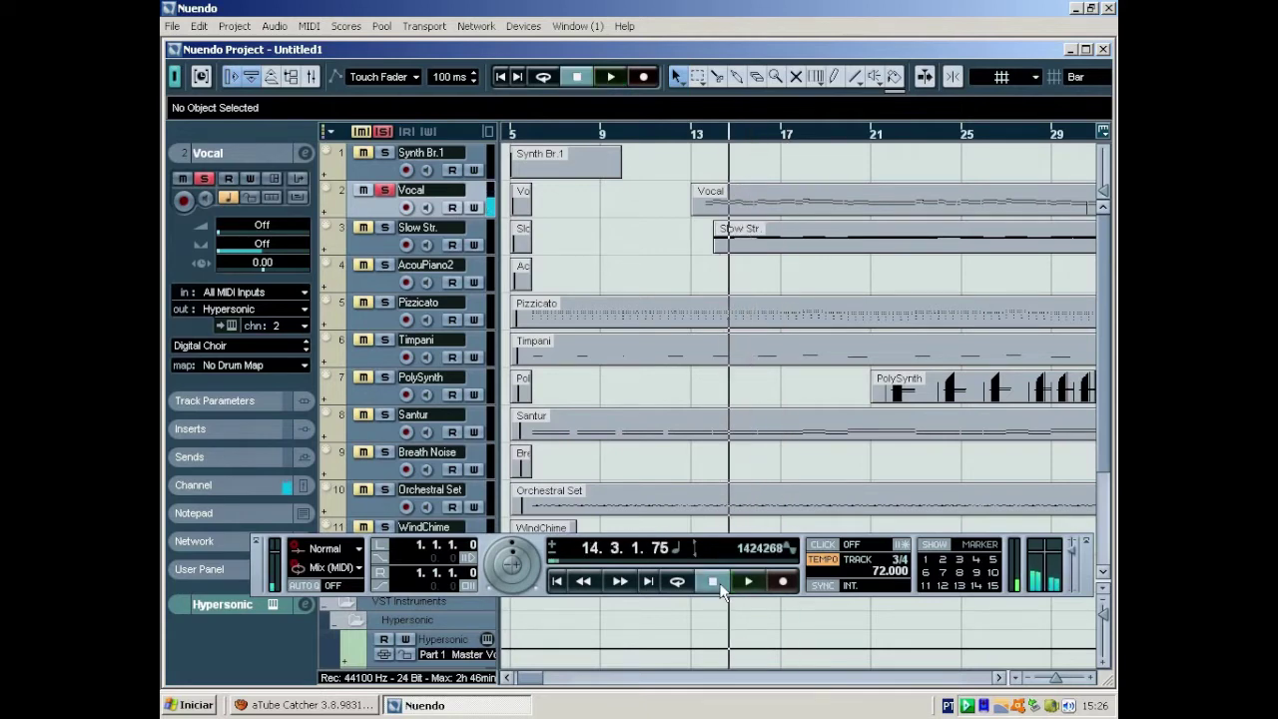
- Switch the Vocal track's patch to Heaven Choir and audition it from bar 14
{"action": "left_click", "coordinate": [233, 348]}
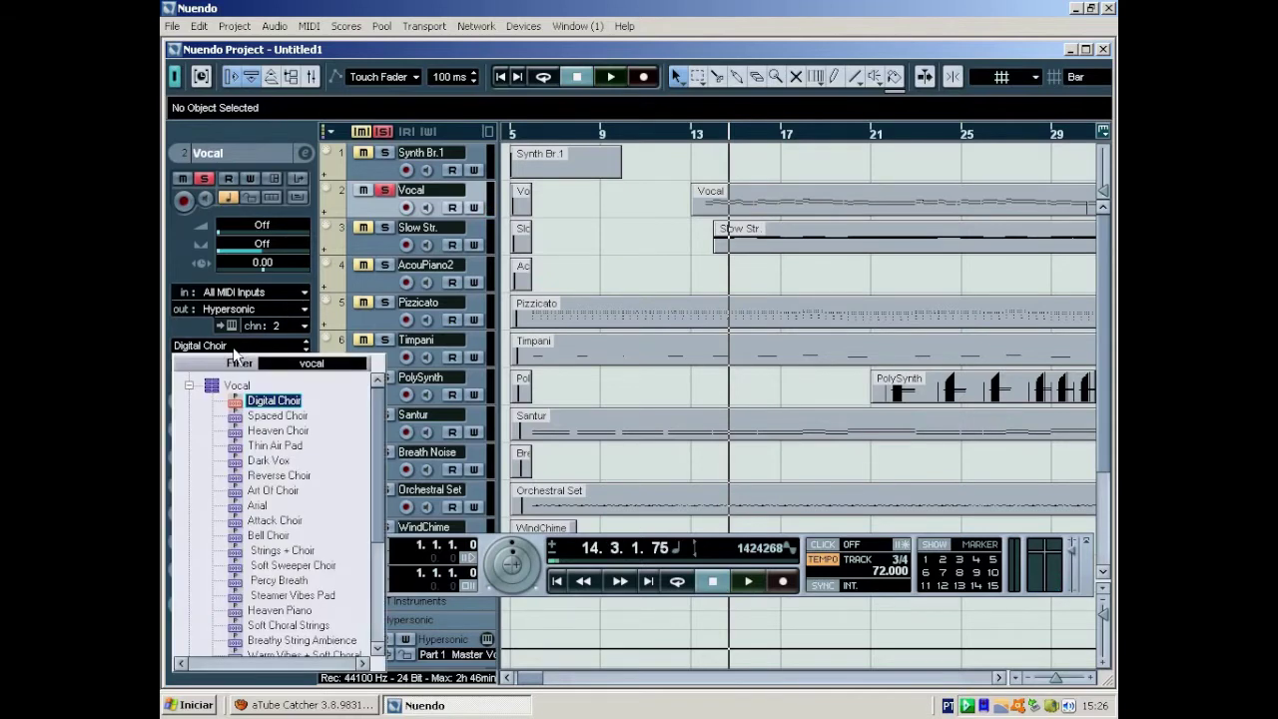
{"action": "left_click", "coordinate": [292, 430]}
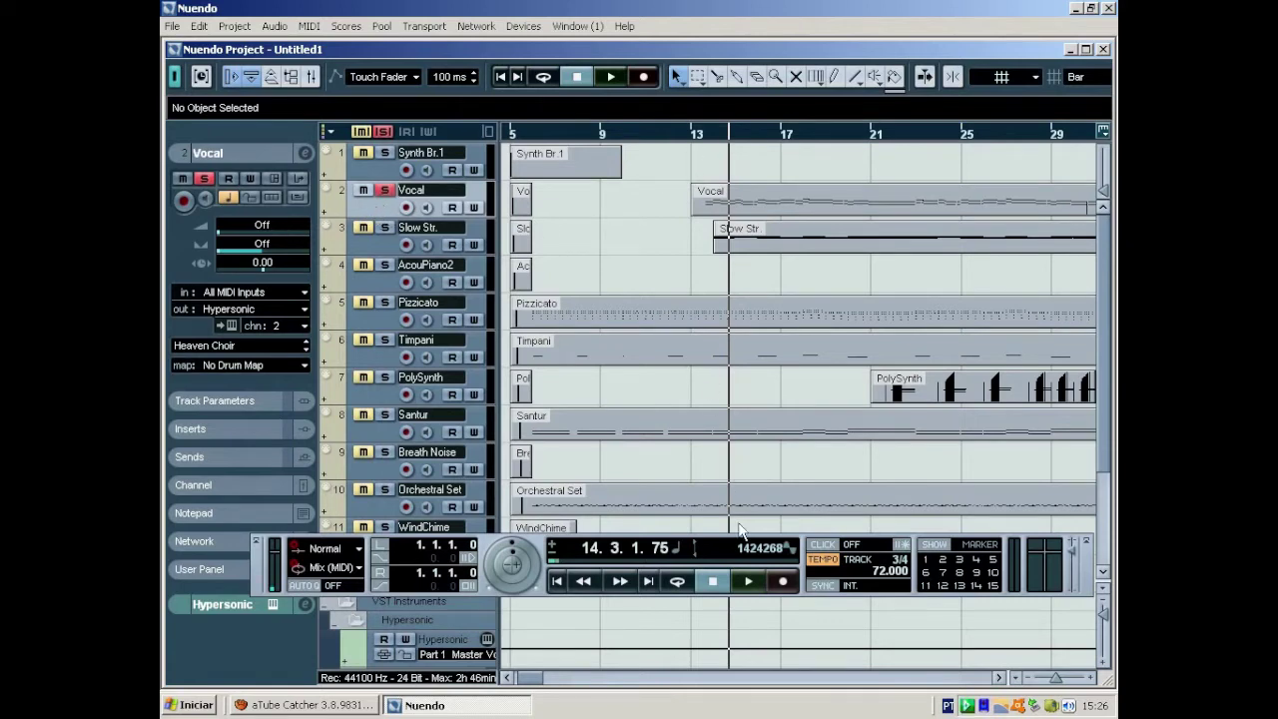
{"action": "left_click", "coordinate": [749, 584]}
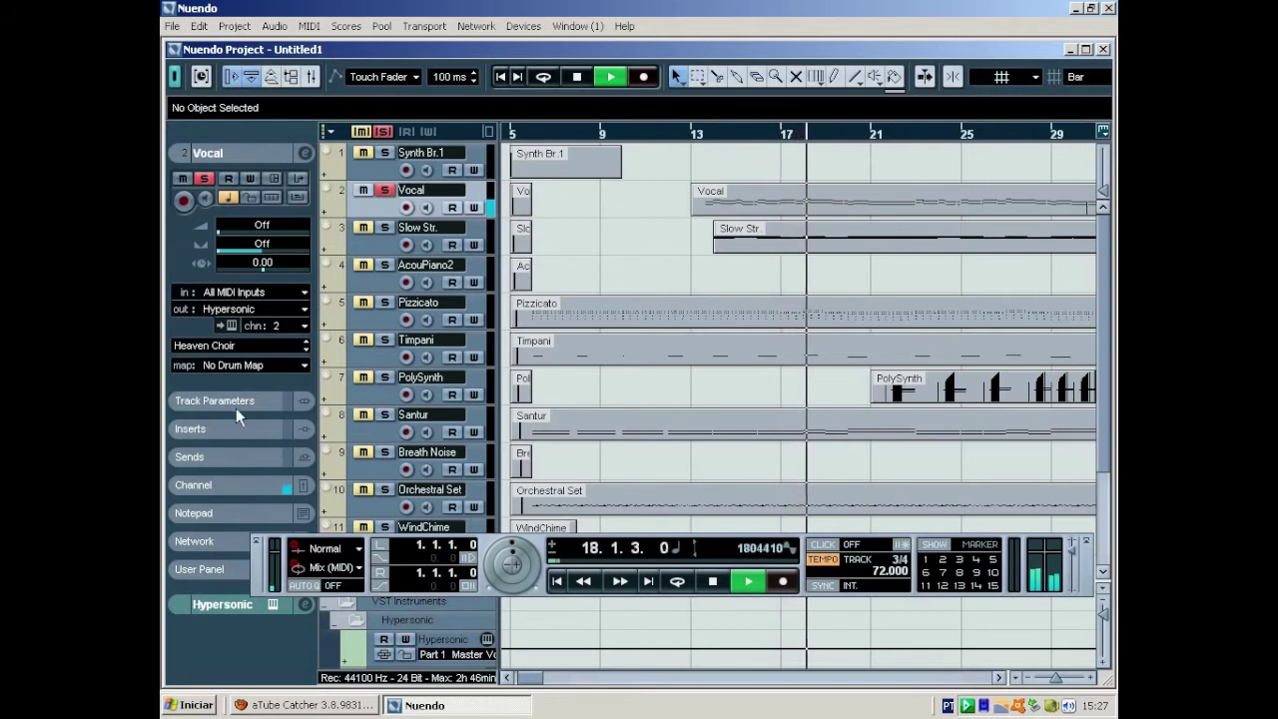
{"action": "left_click", "coordinate": [711, 583]}
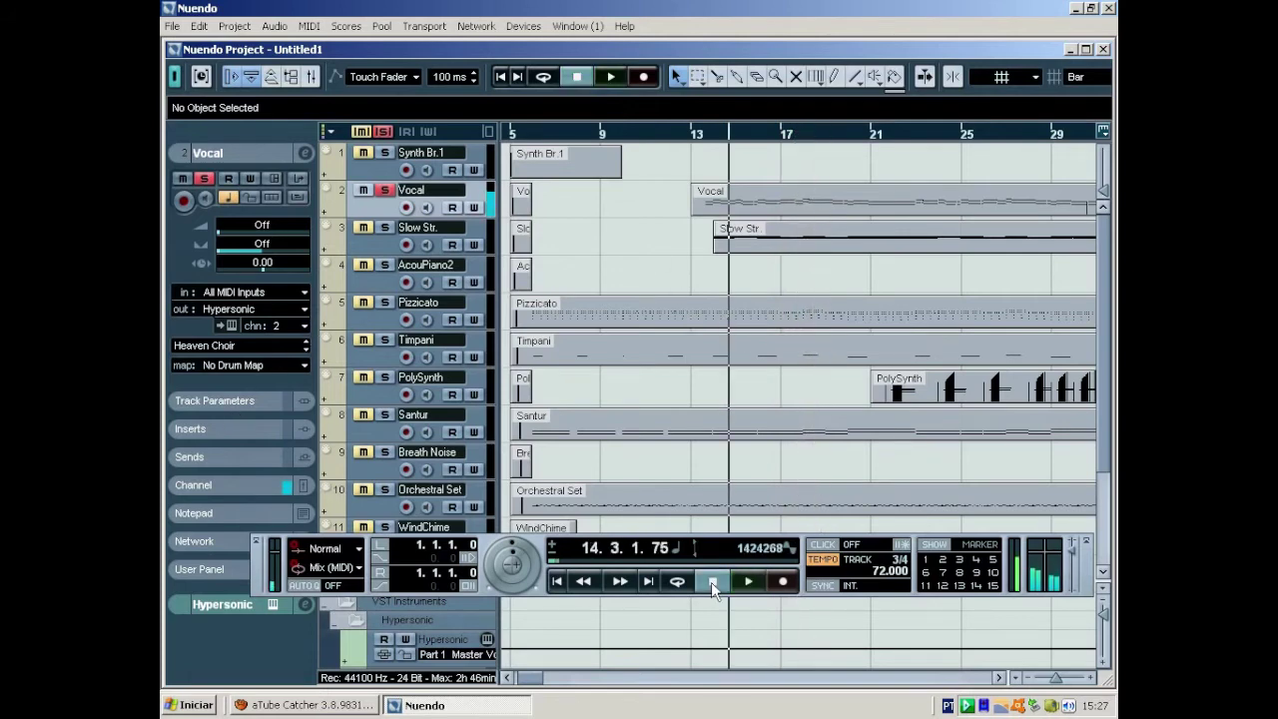
- Try the Vocalish patch from the Poly Synths group on the Vocal track and audition it
{"action": "left_click", "coordinate": [234, 344]}
{"action": "scroll", "coordinate": [294, 579], "scroll_direction": "down", "scroll_amount": 4}
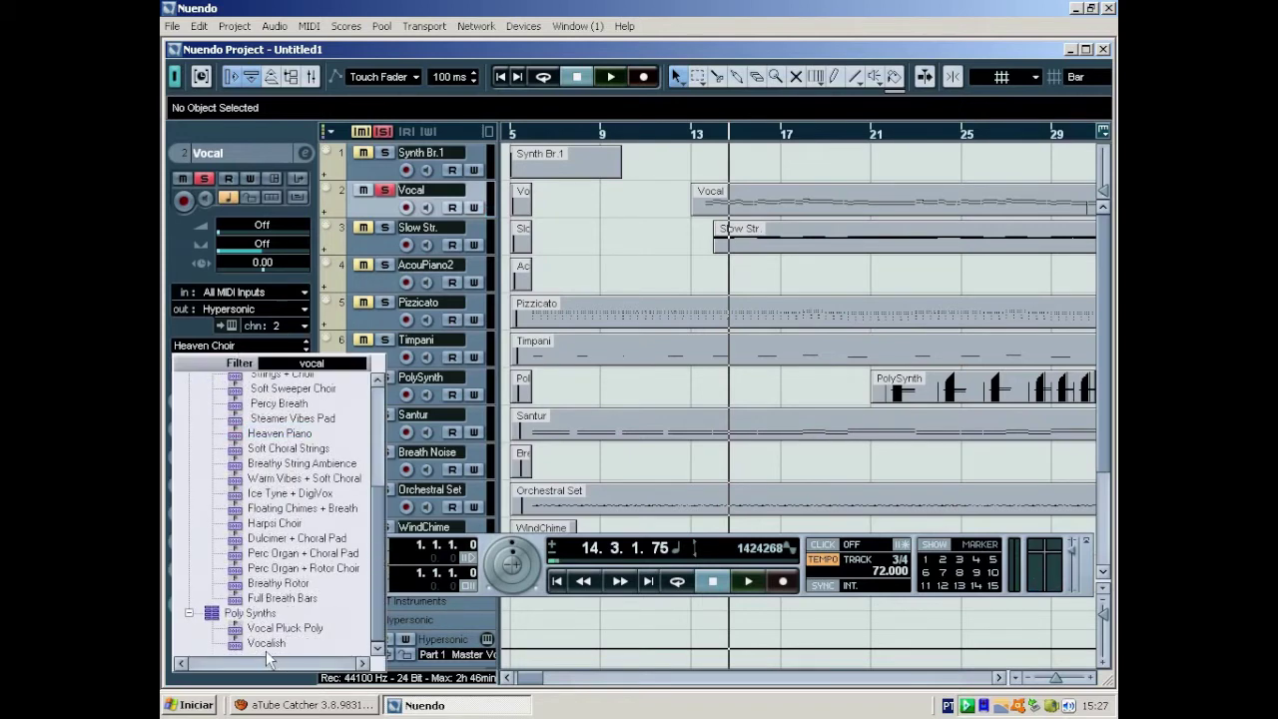
{"action": "left_click", "coordinate": [263, 643]}
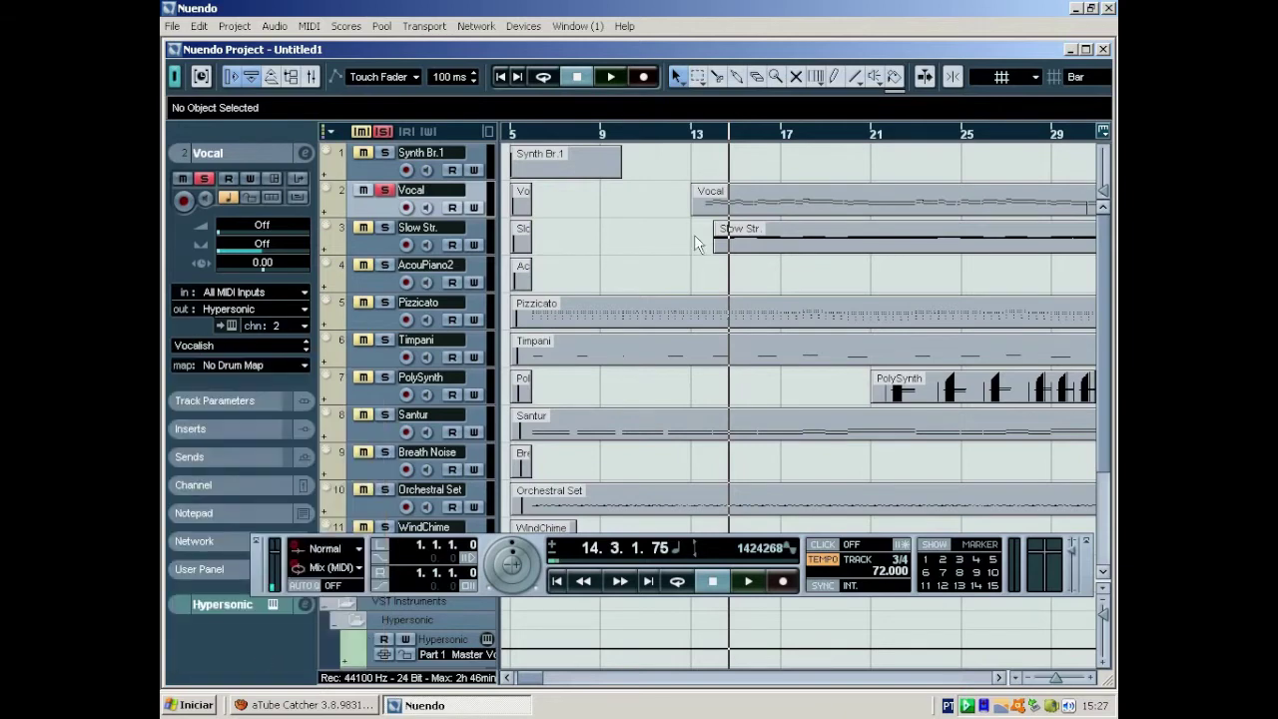
{"action": "left_click", "coordinate": [751, 584]}
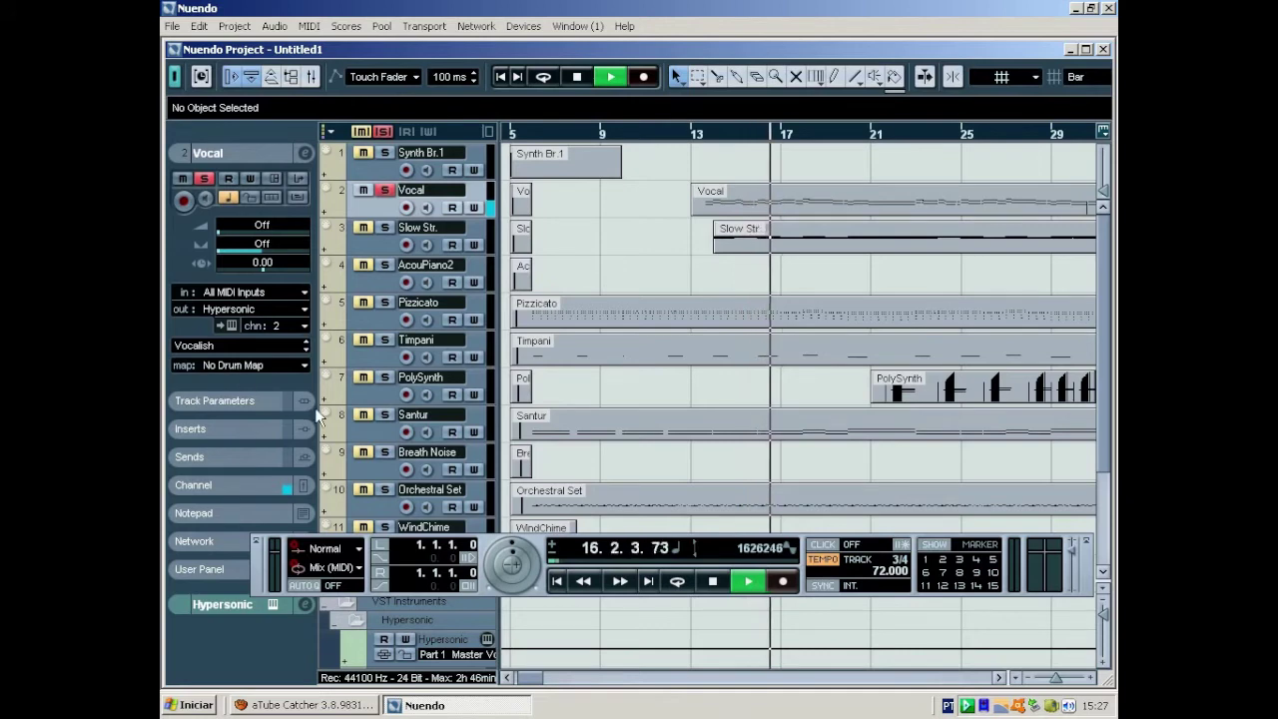
{"action": "key", "text": "space"}
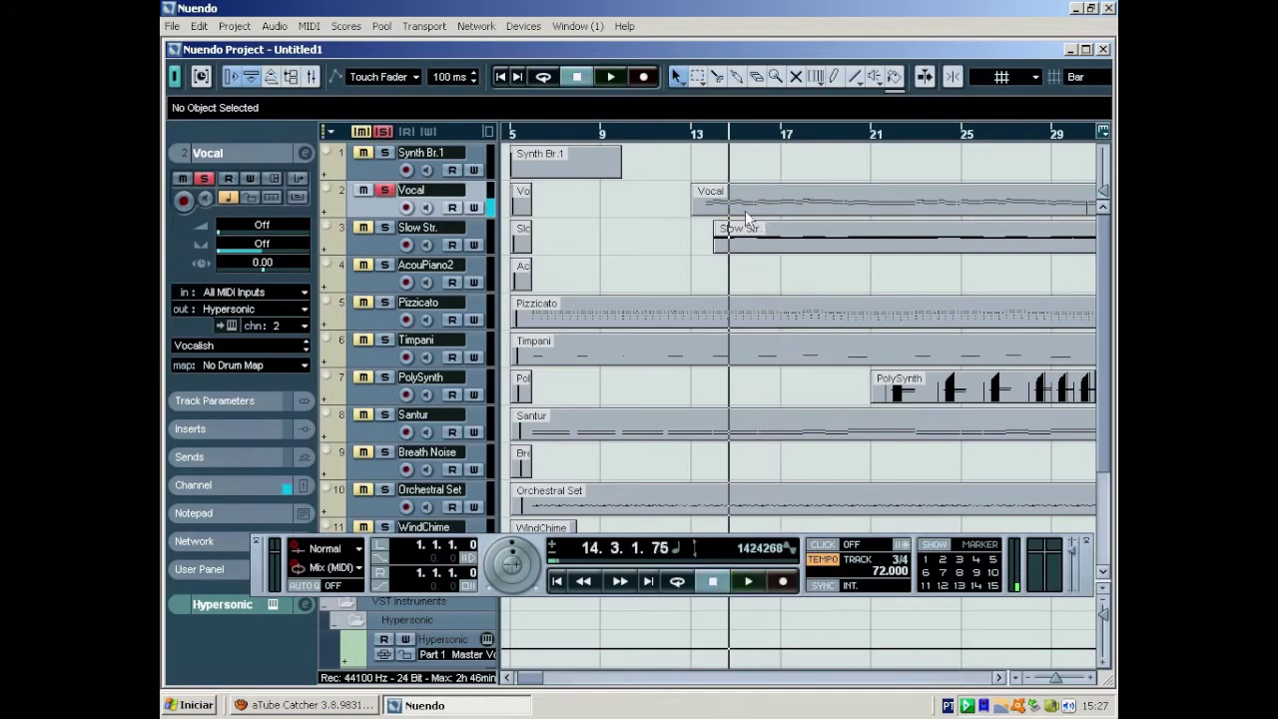
- Examine the notes of the long Vocal part in the Key Editor and close the editor
{"action": "double_click", "coordinate": [835, 193]}
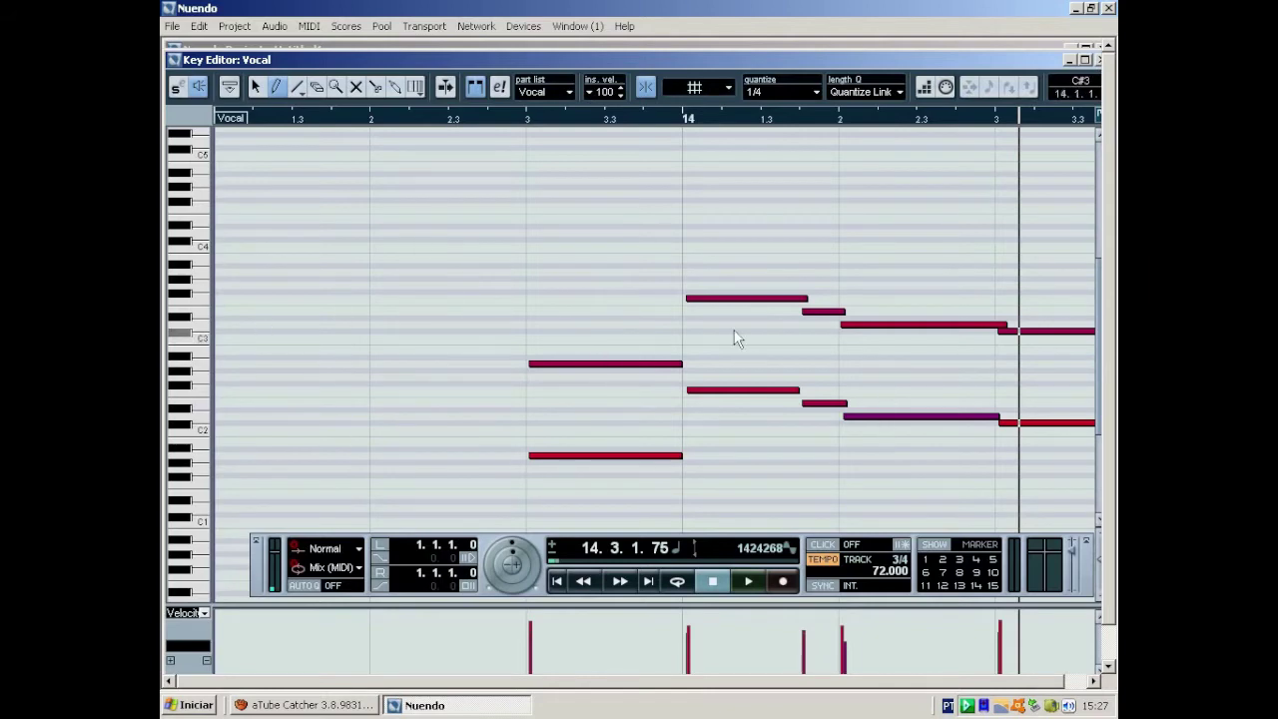
{"action": "left_click", "coordinate": [1100, 60]}
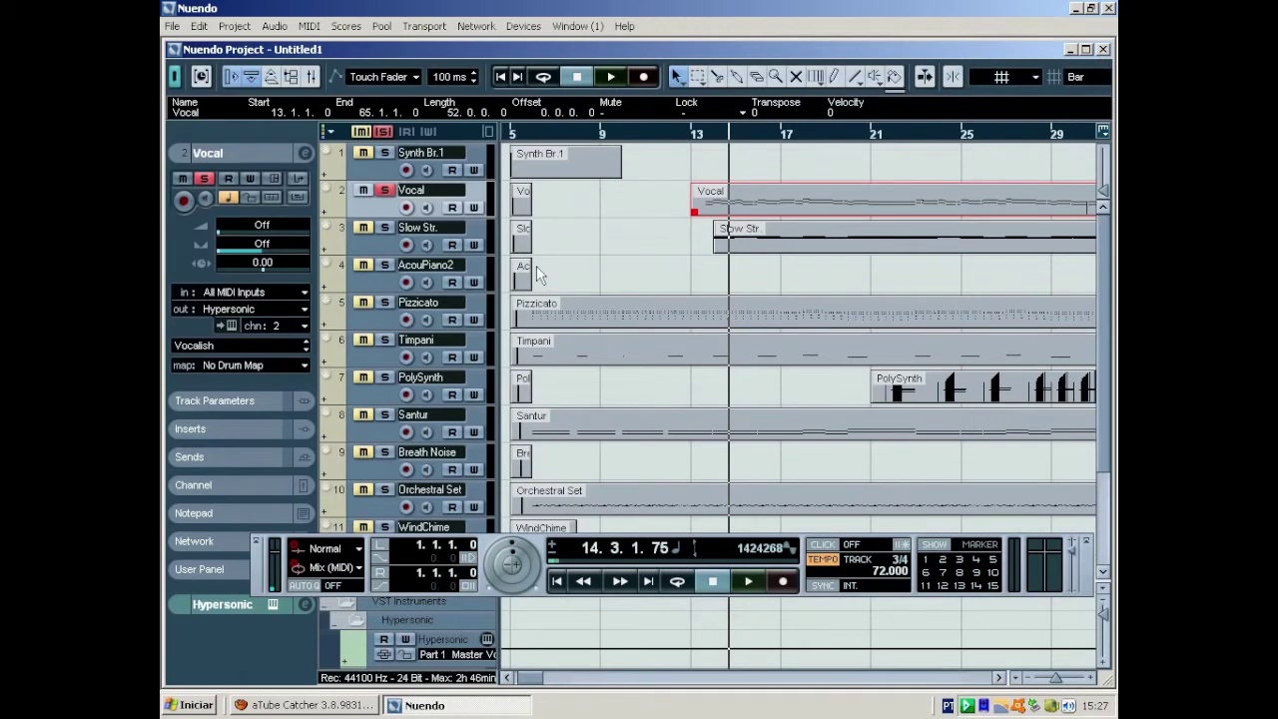
- Set the Vocal track's patch back to Heaven Choir and listen to it again
{"action": "left_click", "coordinate": [254, 345]}
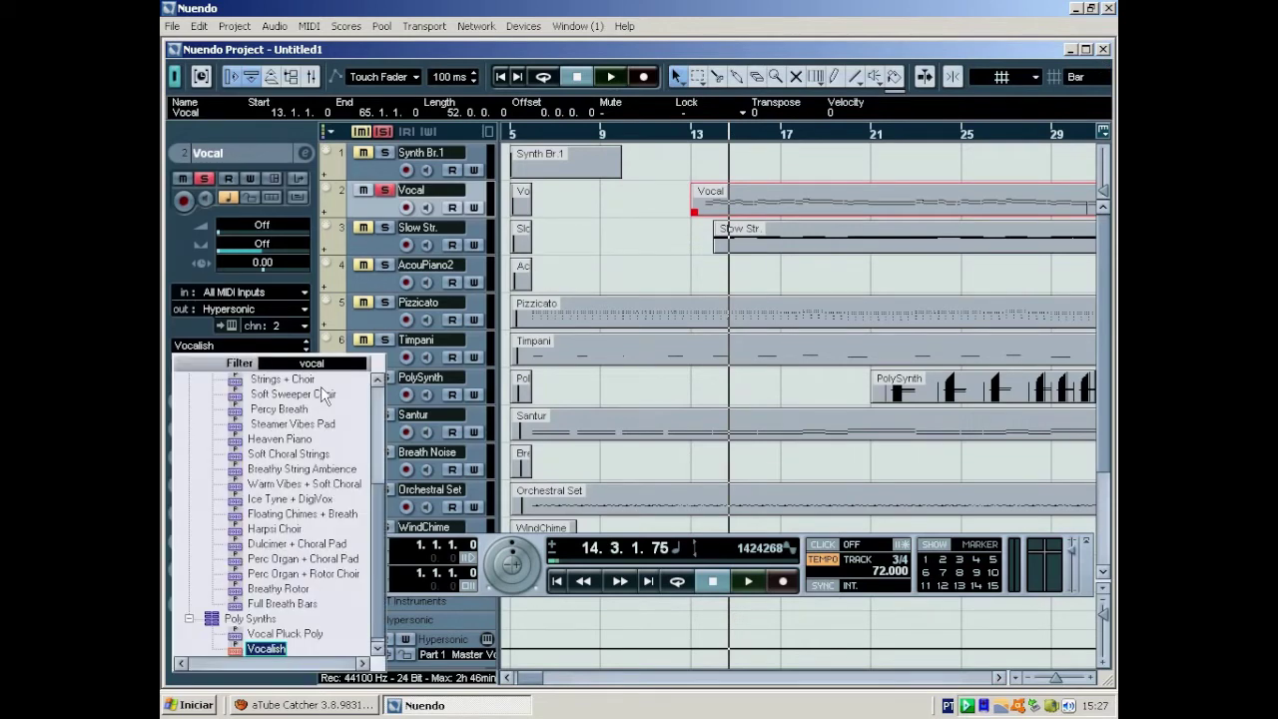
{"action": "left_click", "coordinate": [376, 427]}
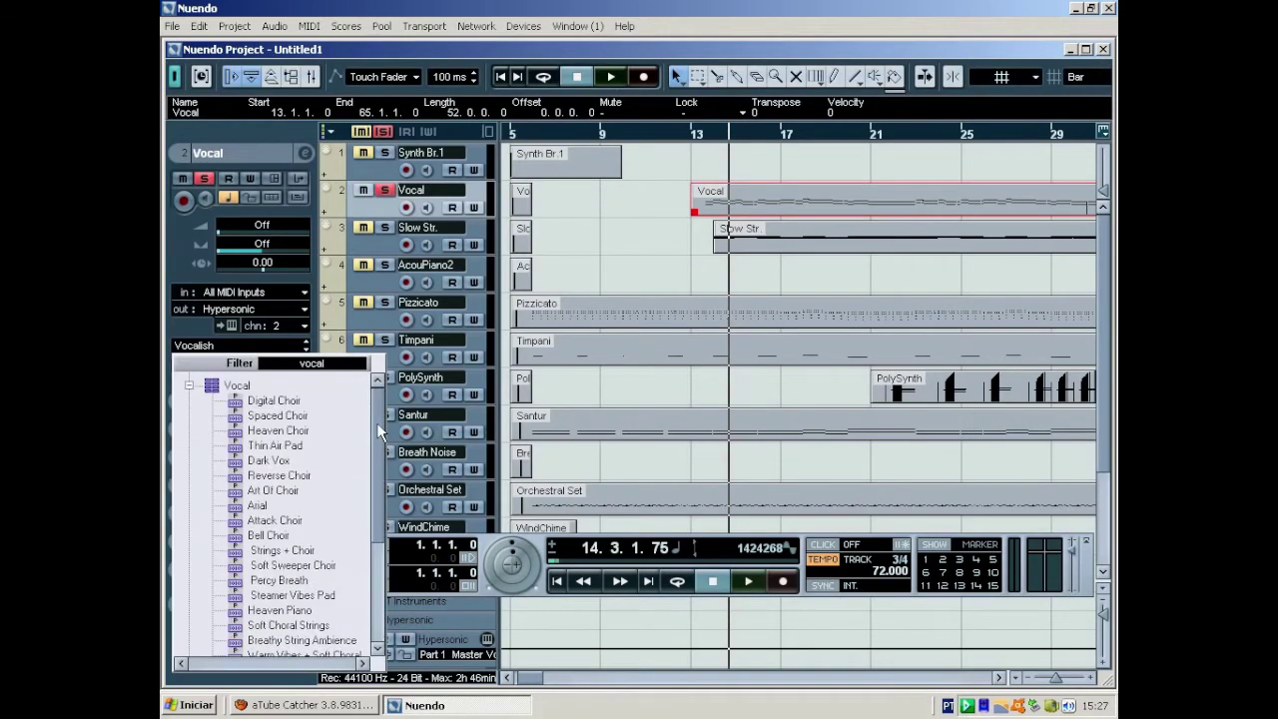
{"action": "double_click", "coordinate": [282, 432]}
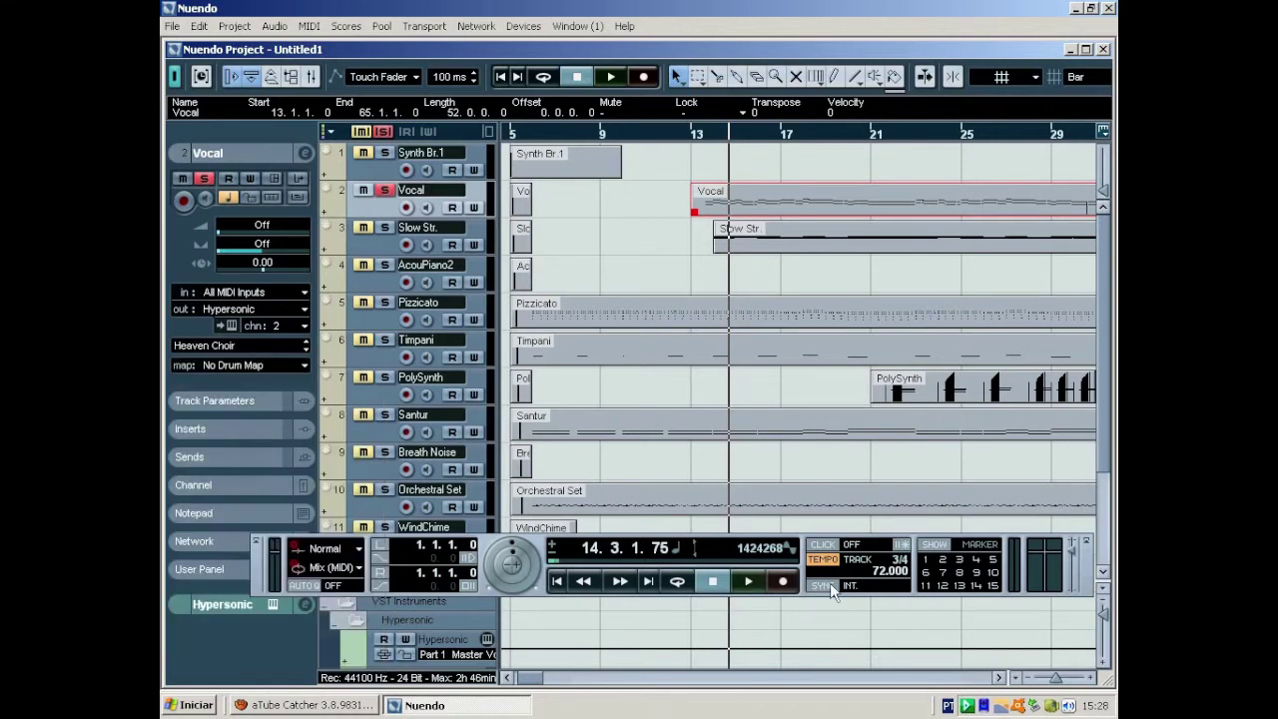
{"action": "left_click", "coordinate": [749, 581]}
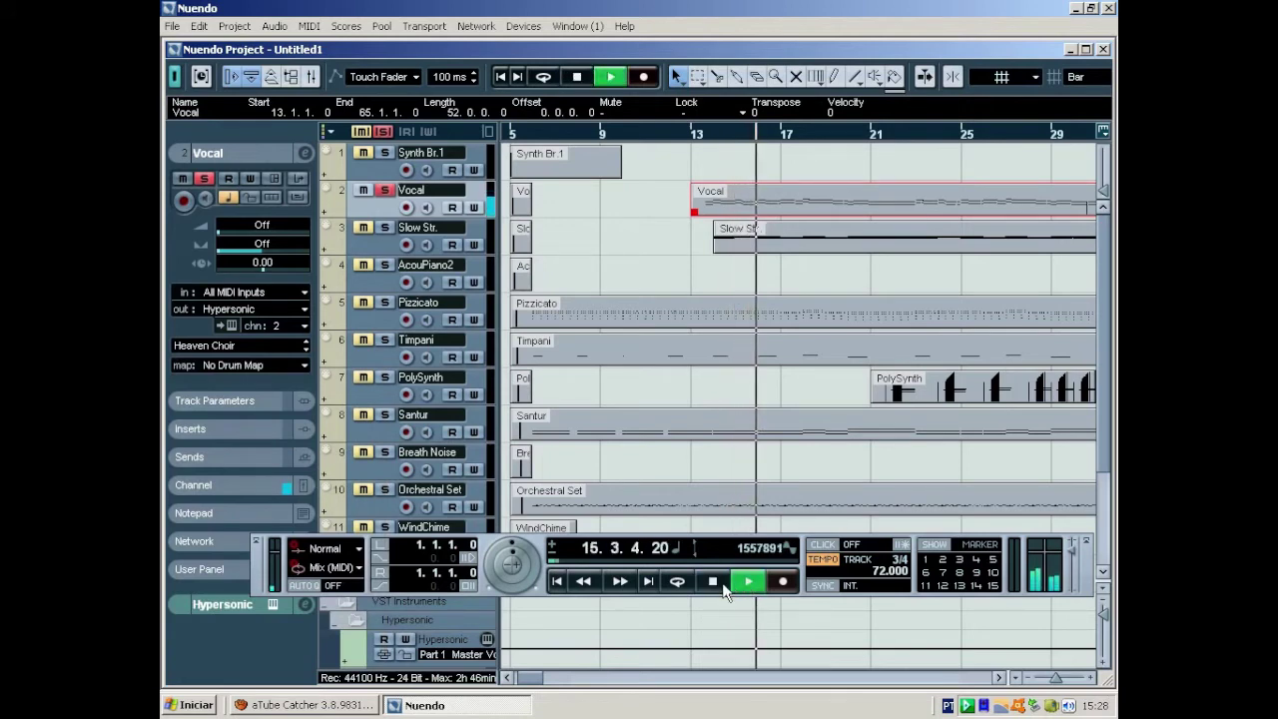
{"action": "left_click", "coordinate": [713, 582]}
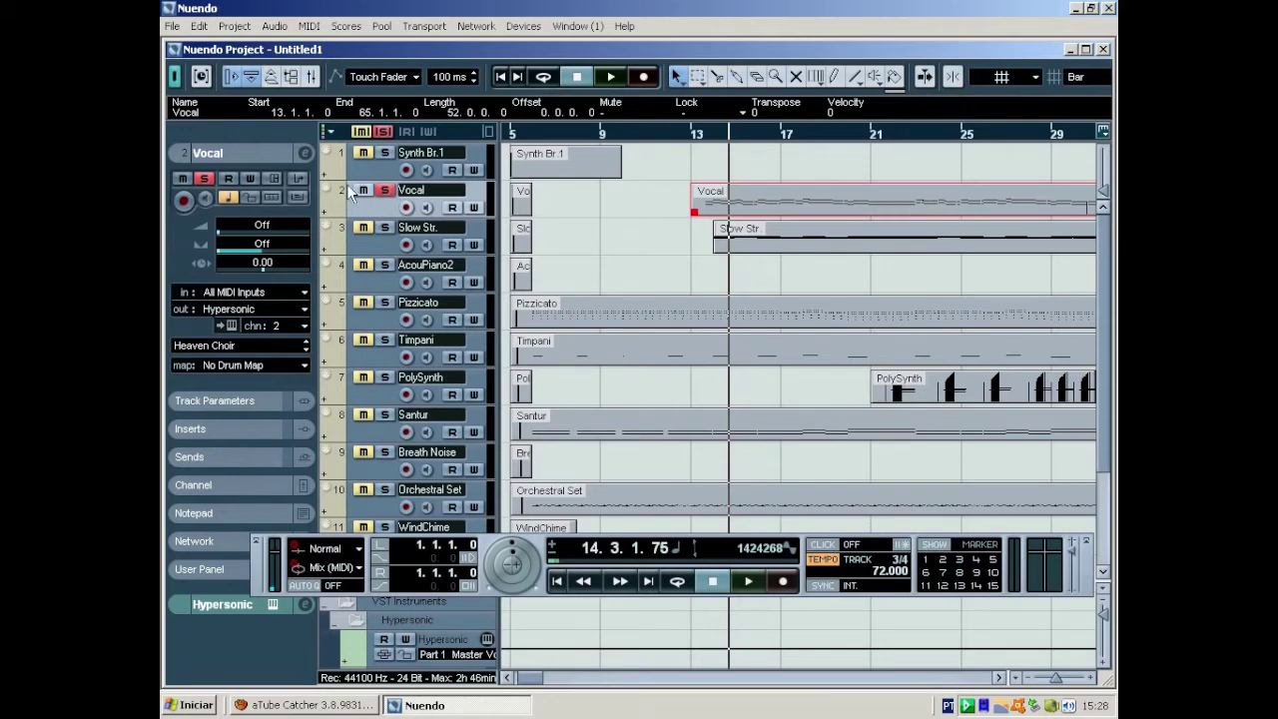
- Turn off solo on the Vocal track and play all tracks together briefly
{"action": "left_click", "coordinate": [388, 191]}
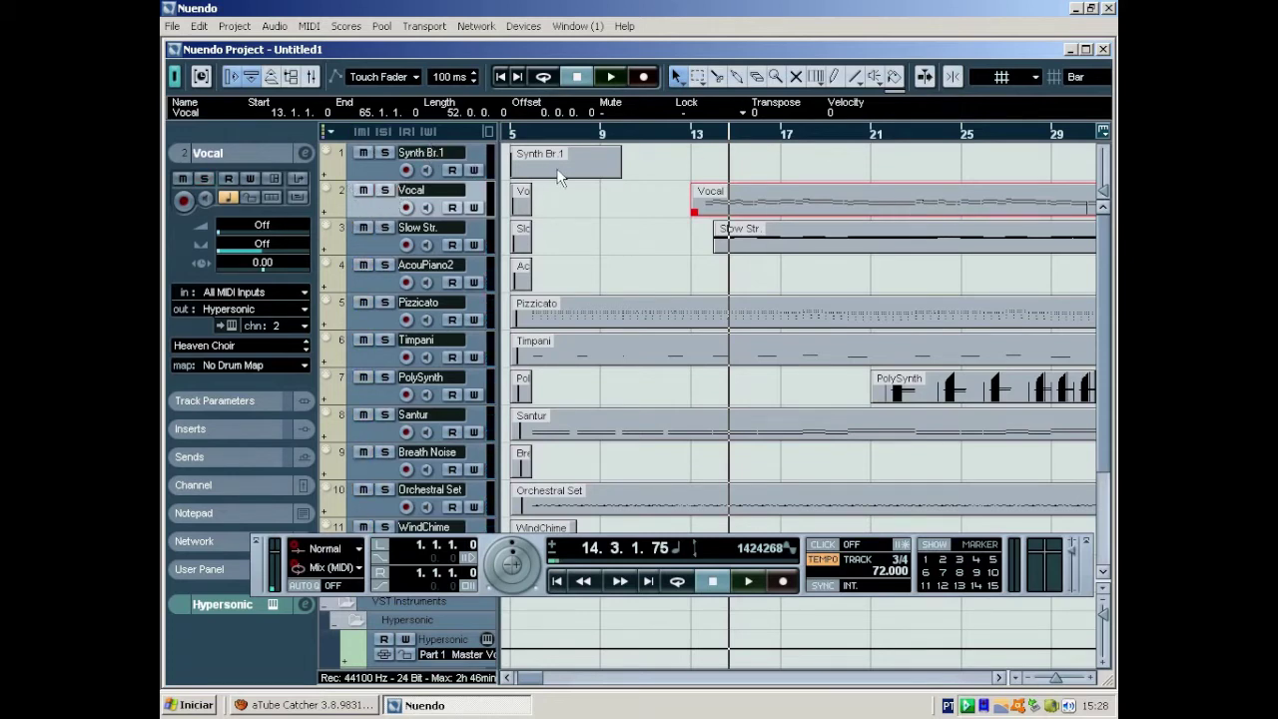
{"action": "key", "text": "space"}
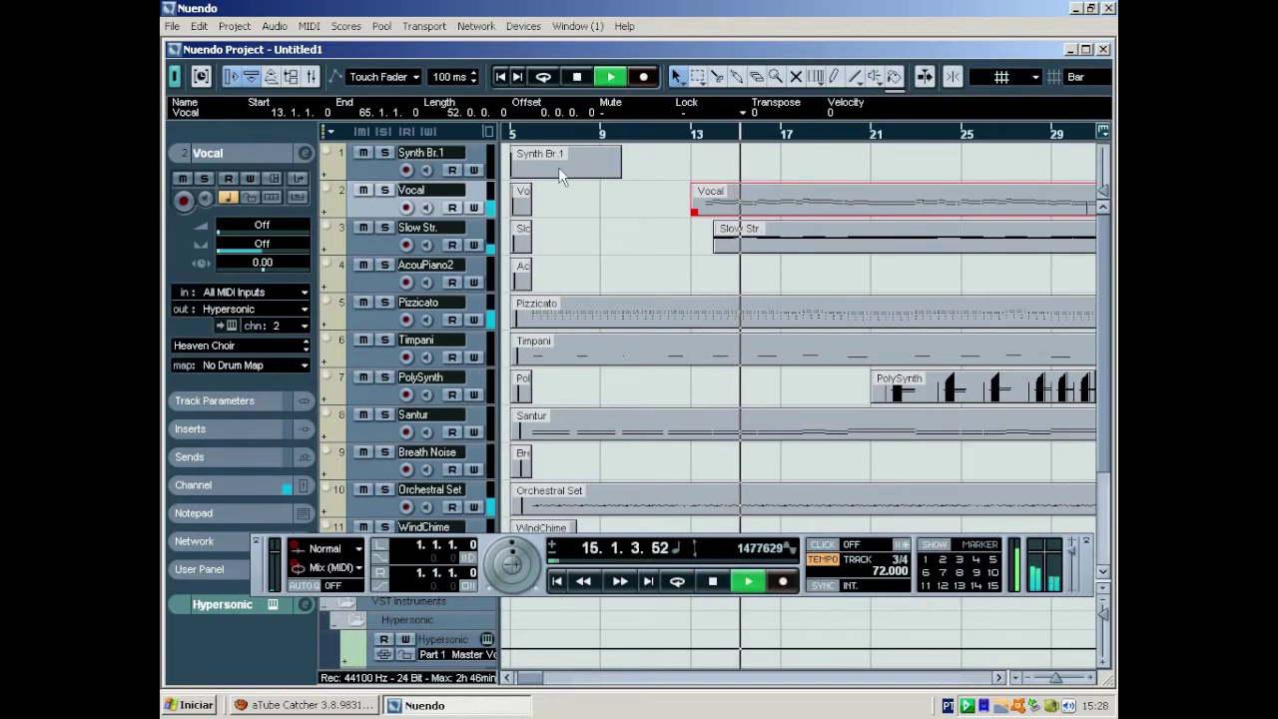
{"action": "key", "text": "space"}
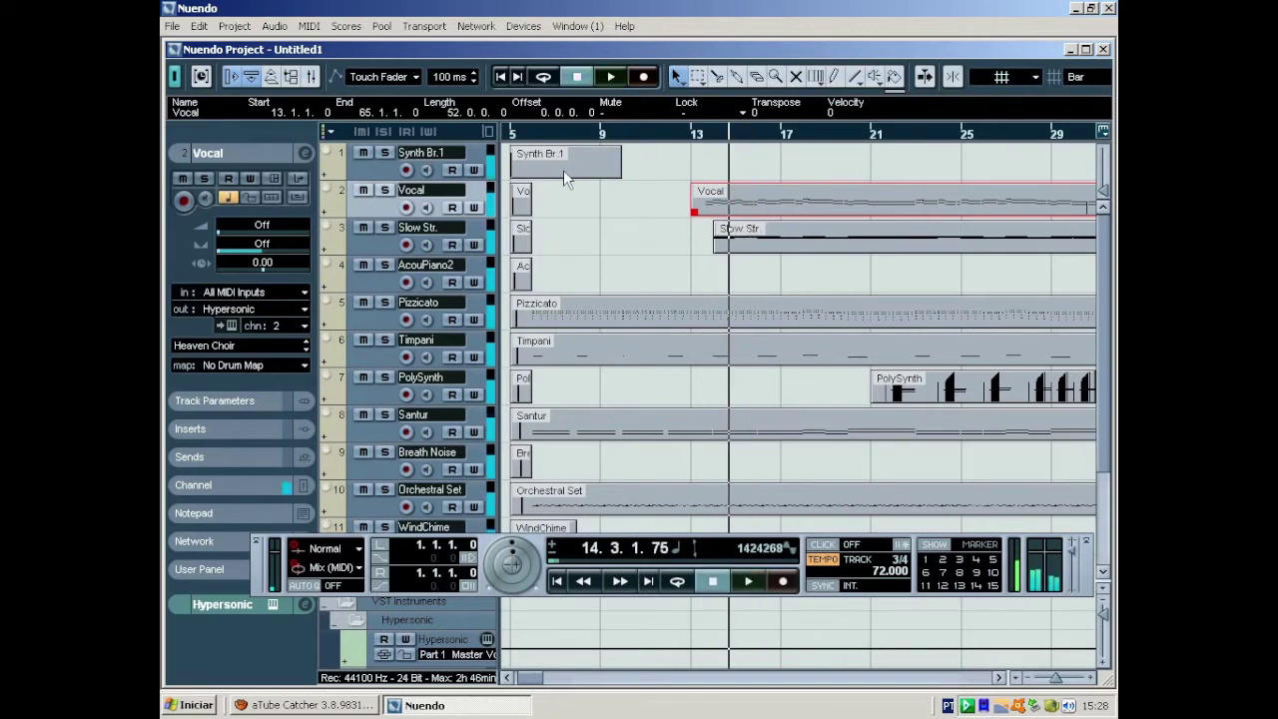
- Toggle the Vocal track's solo on and off, then play the project with Vocal muted and unmute it
{"action": "left_click", "coordinate": [385, 189]}
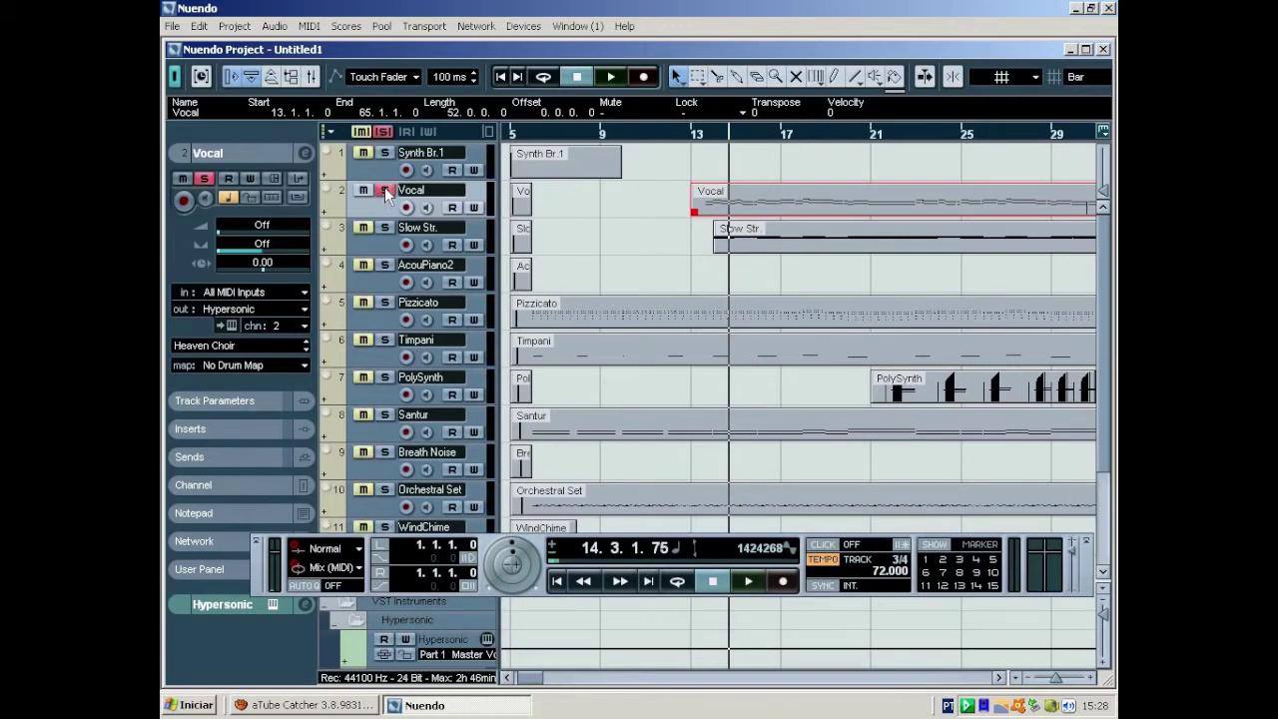
{"action": "left_click", "coordinate": [380, 188]}
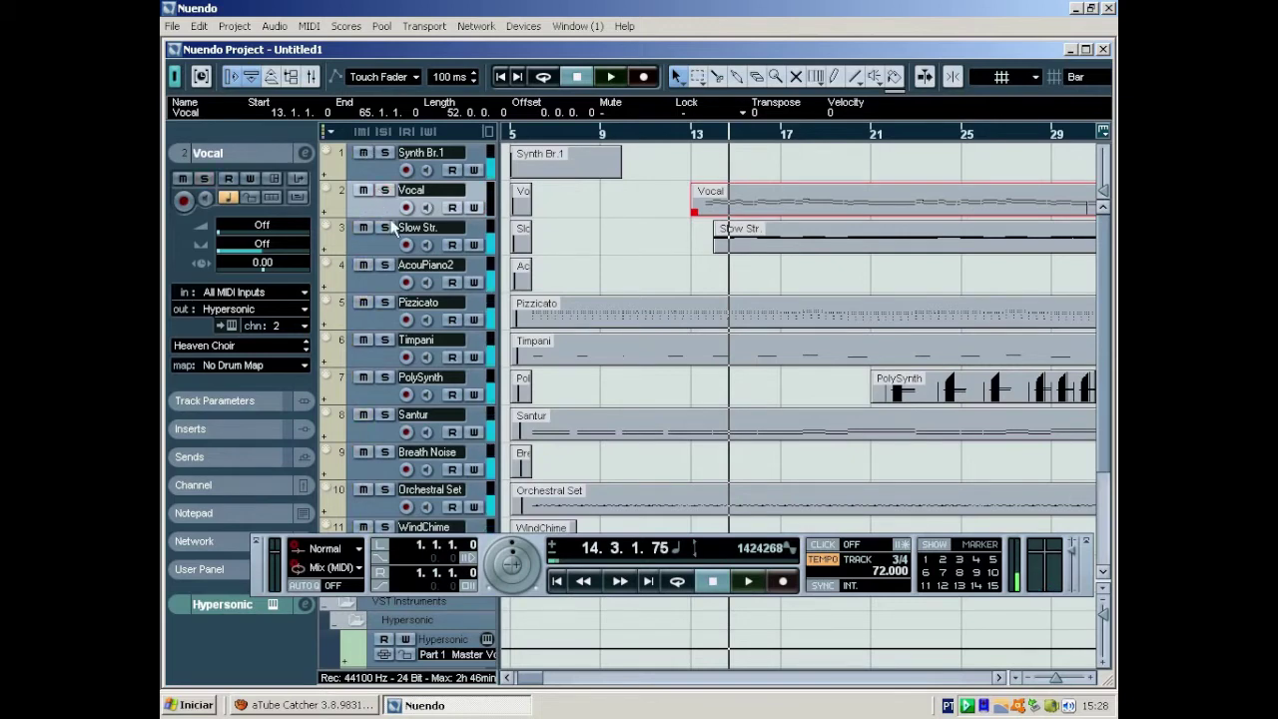
{"action": "left_click", "coordinate": [365, 190]}
{"action": "key", "text": "space"}
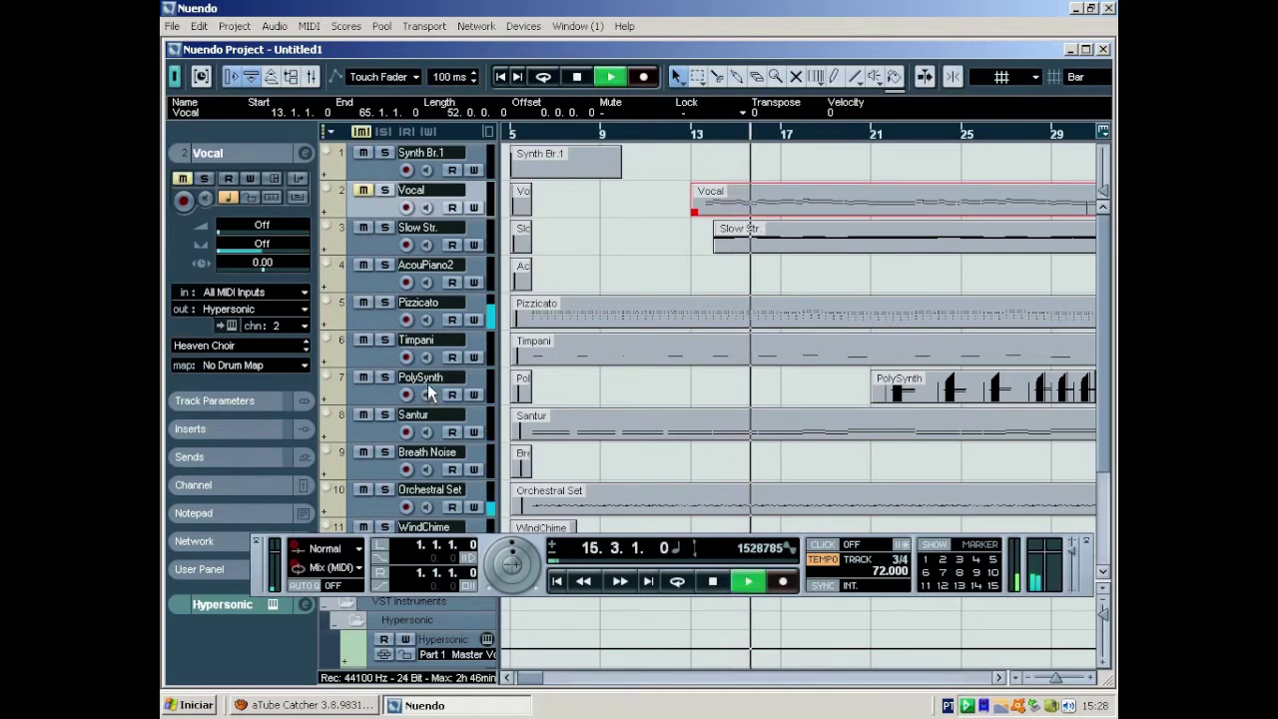
{"action": "key", "text": "space"}
{"action": "left_click", "coordinate": [365, 191]}
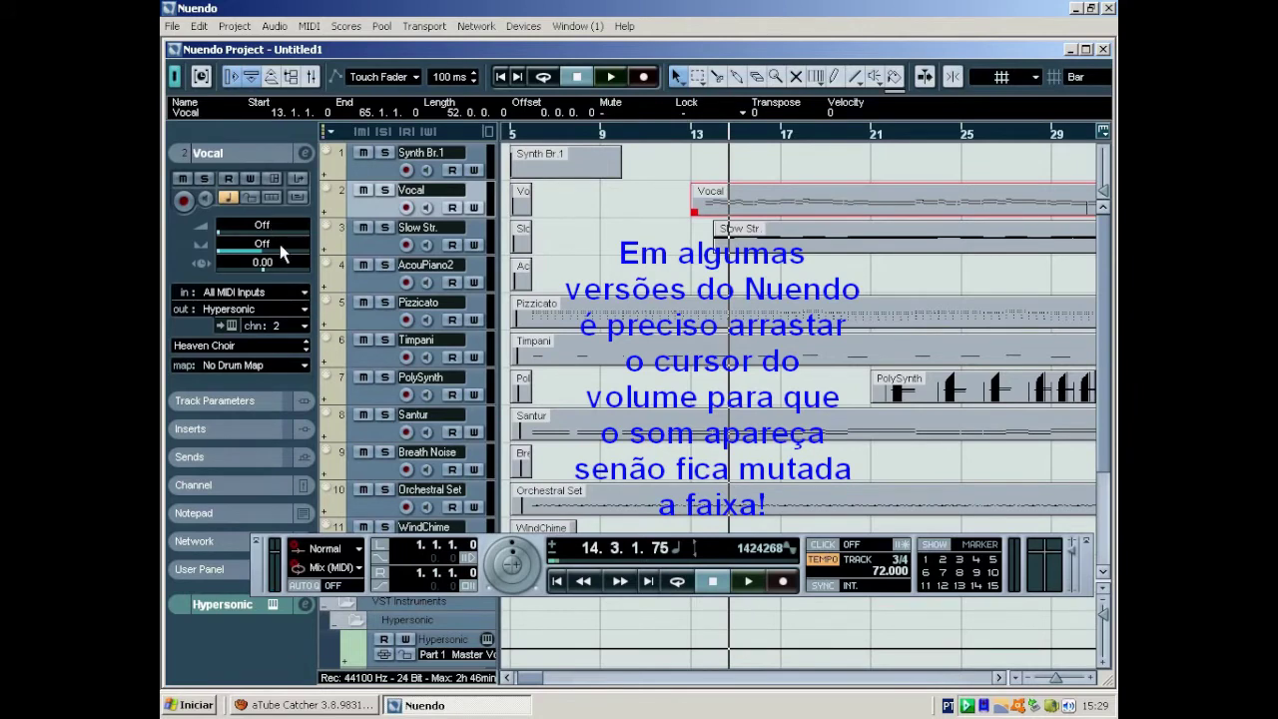
- Set the Vocal track's volume to 84 and its pan to centre
{"action": "left_click_drag", "start_coordinate": [276, 232], "coordinate": [287, 256]}
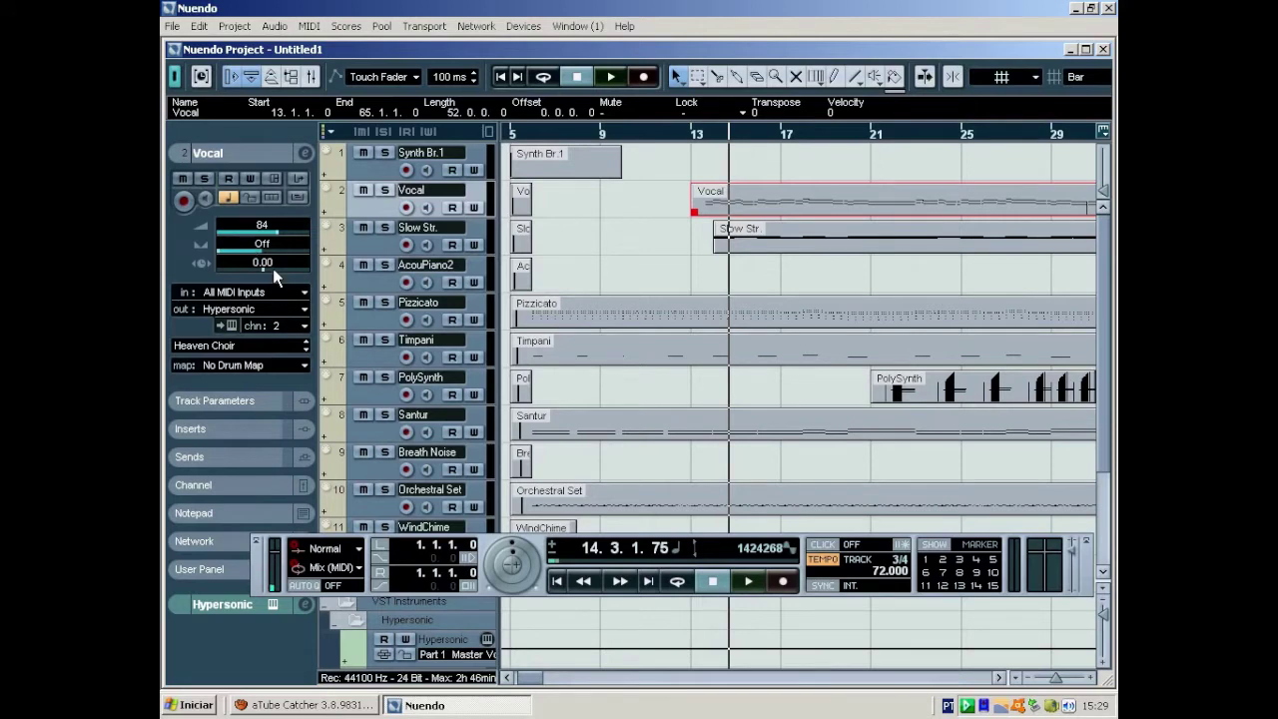
{"action": "mouse_move", "coordinate": [255, 251]}
{"action": "left_mouse_down"}
{"action": "mouse_move", "coordinate": [254, 279]}
{"action": "mouse_move", "coordinate": [338, 283]}
{"action": "mouse_move", "coordinate": [179, 270]}
{"action": "mouse_move", "coordinate": [354, 273]}
{"action": "mouse_move", "coordinate": [202, 289]}
{"action": "mouse_move", "coordinate": [226, 290]}
{"action": "mouse_move", "coordinate": [224, 270]}
{"action": "mouse_move", "coordinate": [259, 275]}
{"action": "left_mouse_up"}
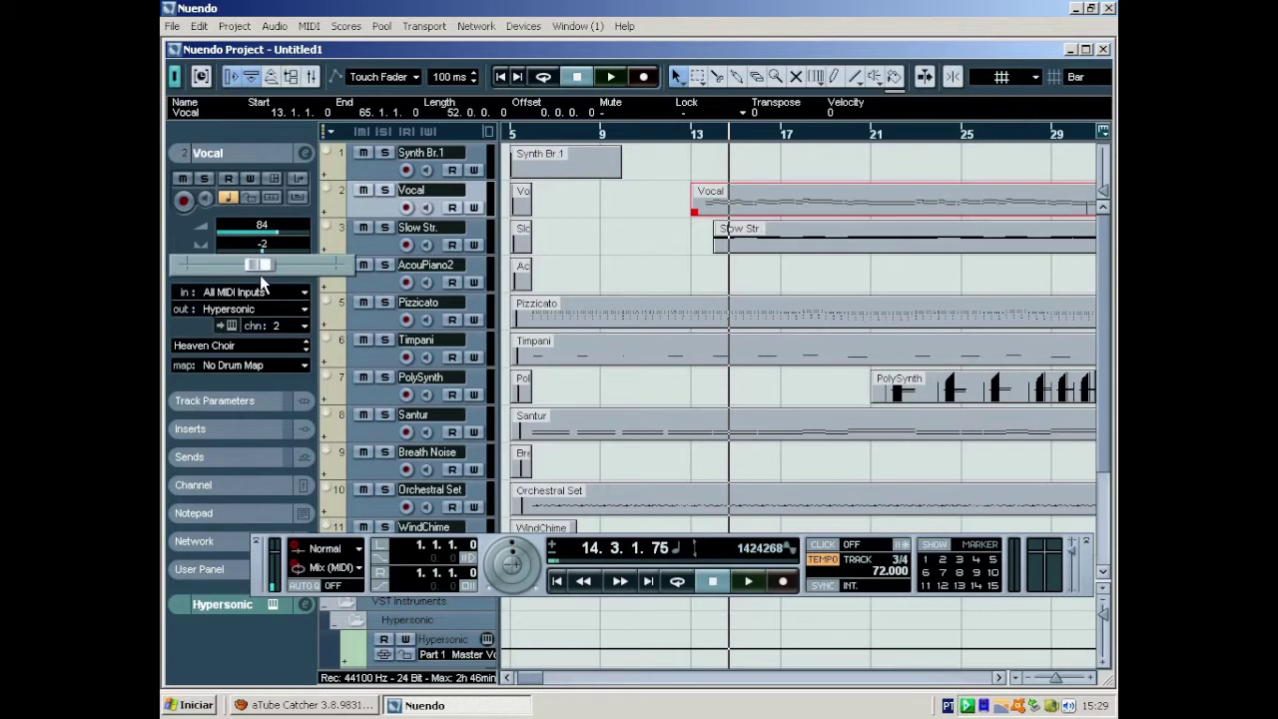
{"action": "left_click_drag", "start_coordinate": [261, 276], "coordinate": [263, 277]}
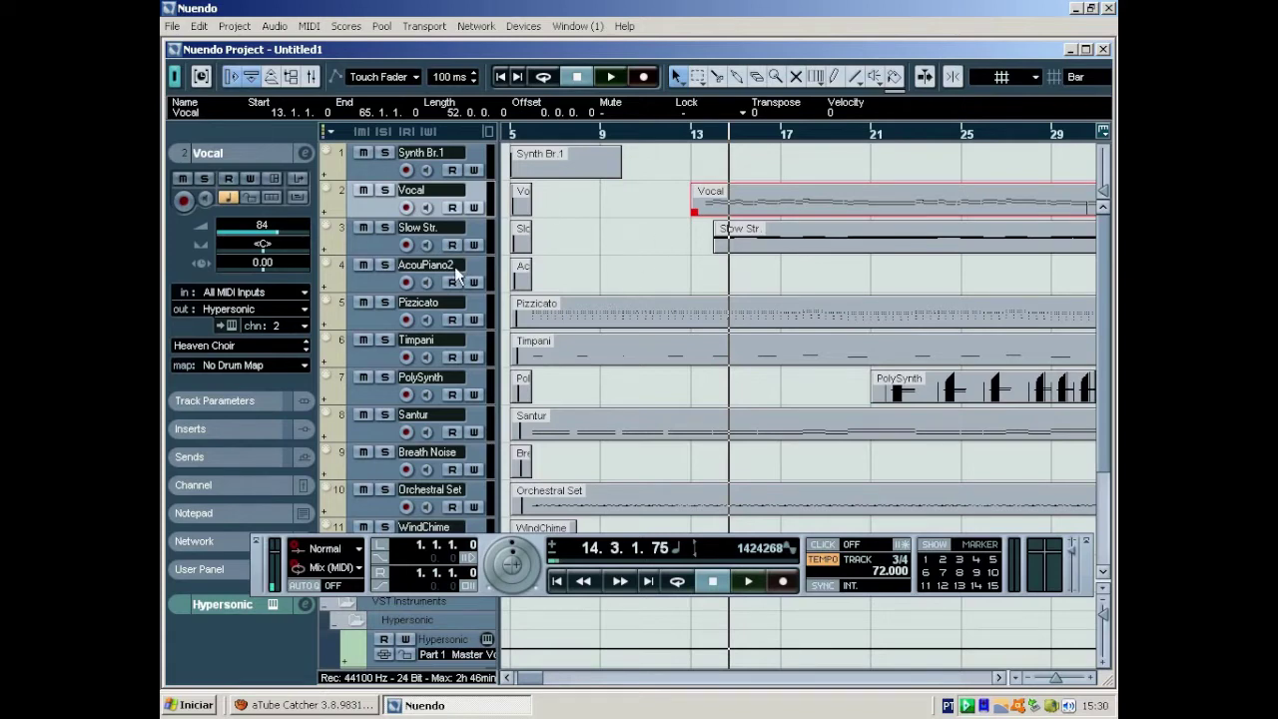
- Route the Slow Str. track's MIDI output to Hypersonic
{"action": "left_click", "coordinate": [365, 238]}
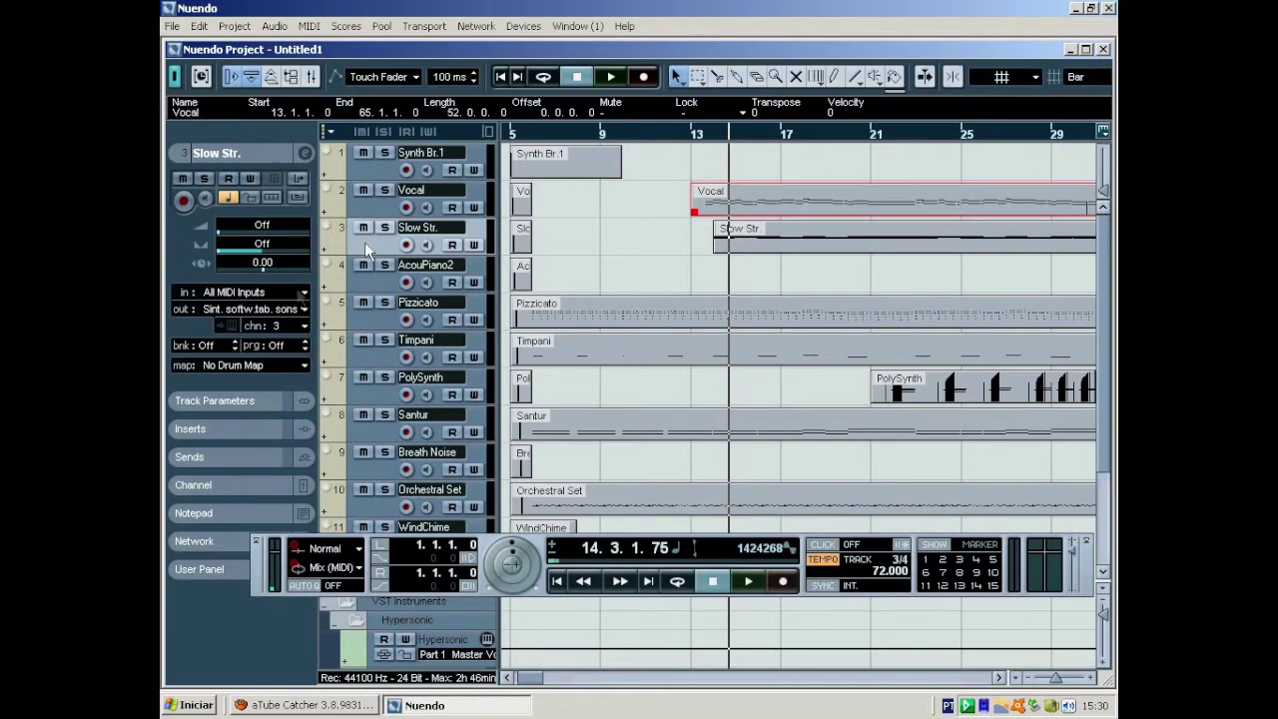
{"action": "left_click", "coordinate": [268, 311]}
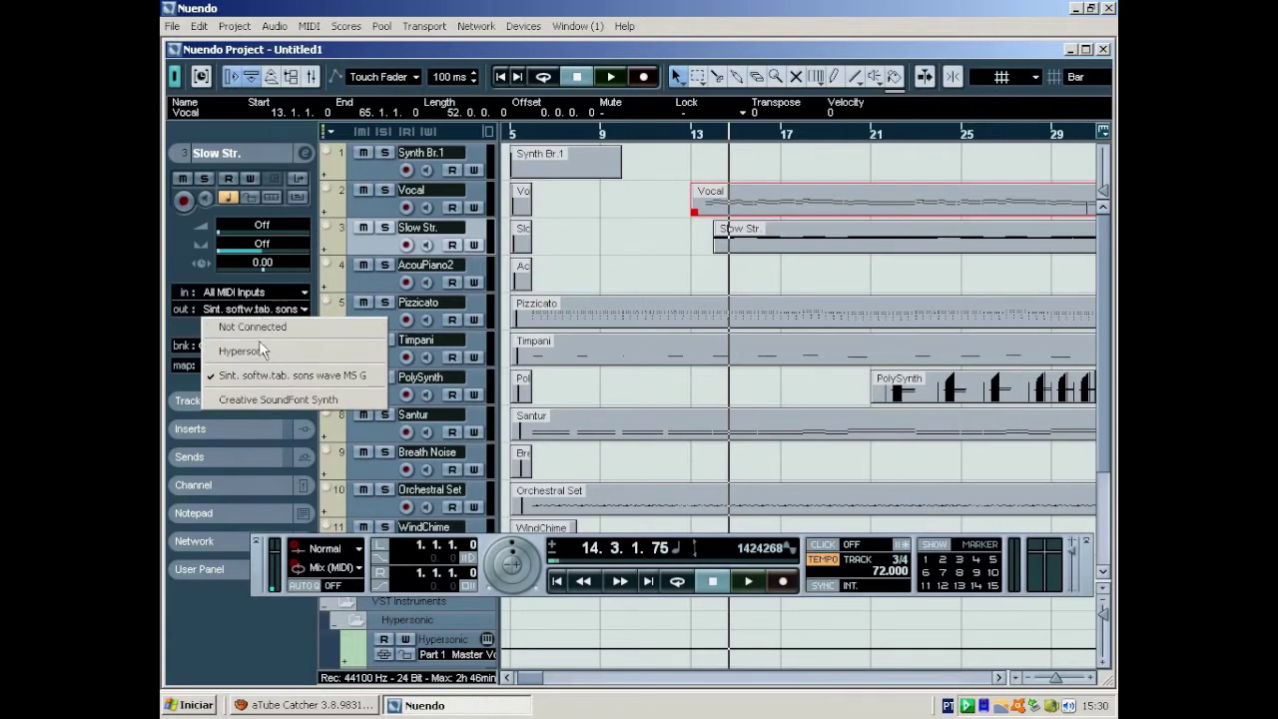
{"action": "left_click", "coordinate": [260, 351]}
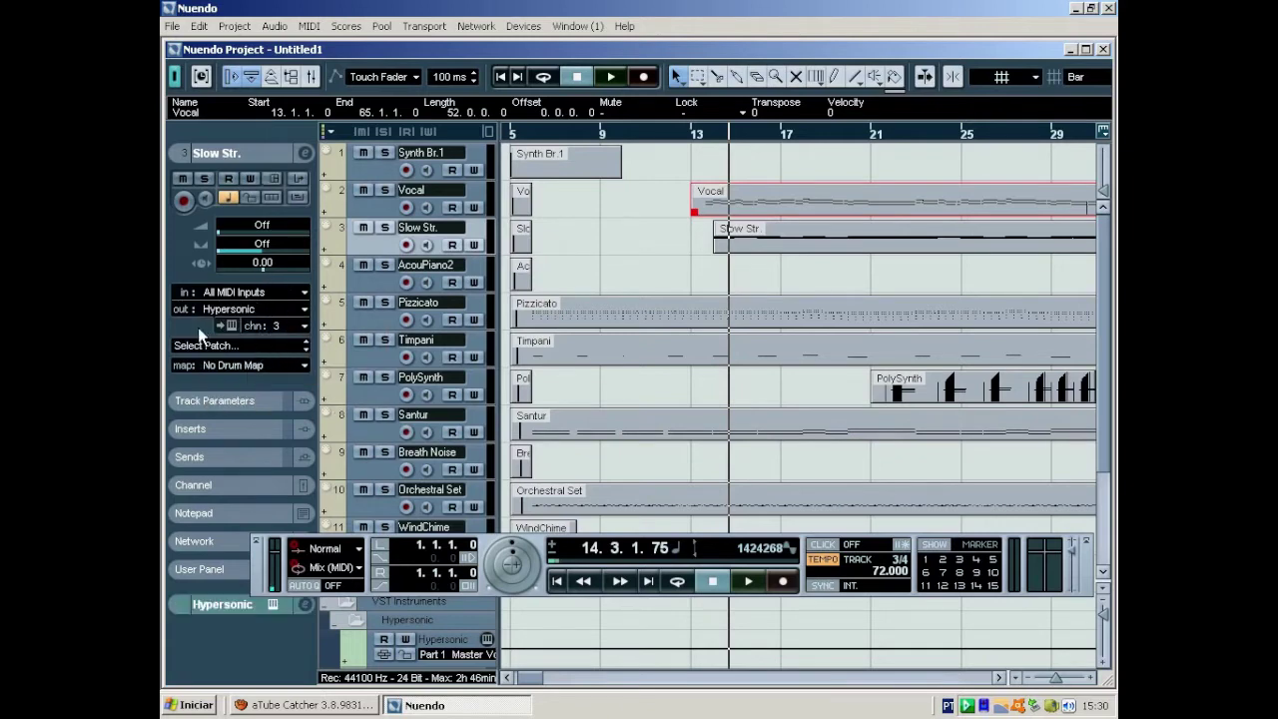
- Assign the Piano + Strings patch to the Slow Str. track by filtering the patches for "string"
{"action": "key", "text": "Up"}
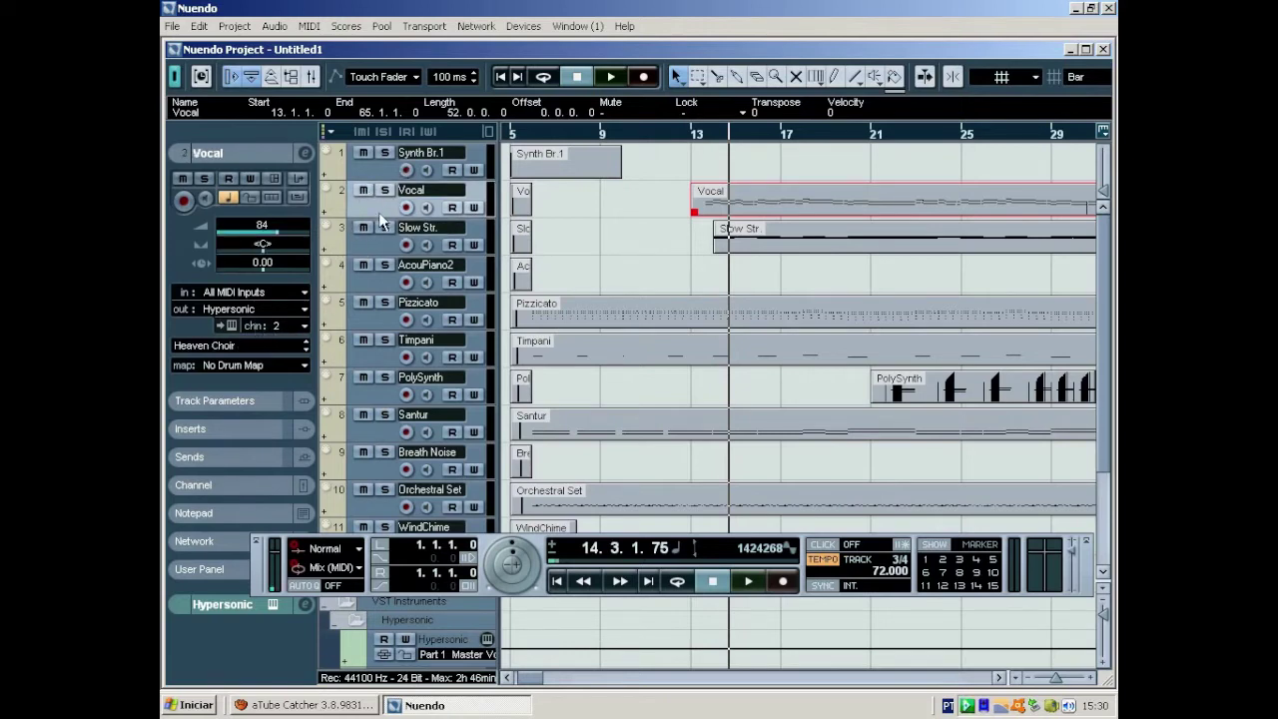
{"action": "left_click", "coordinate": [370, 242]}
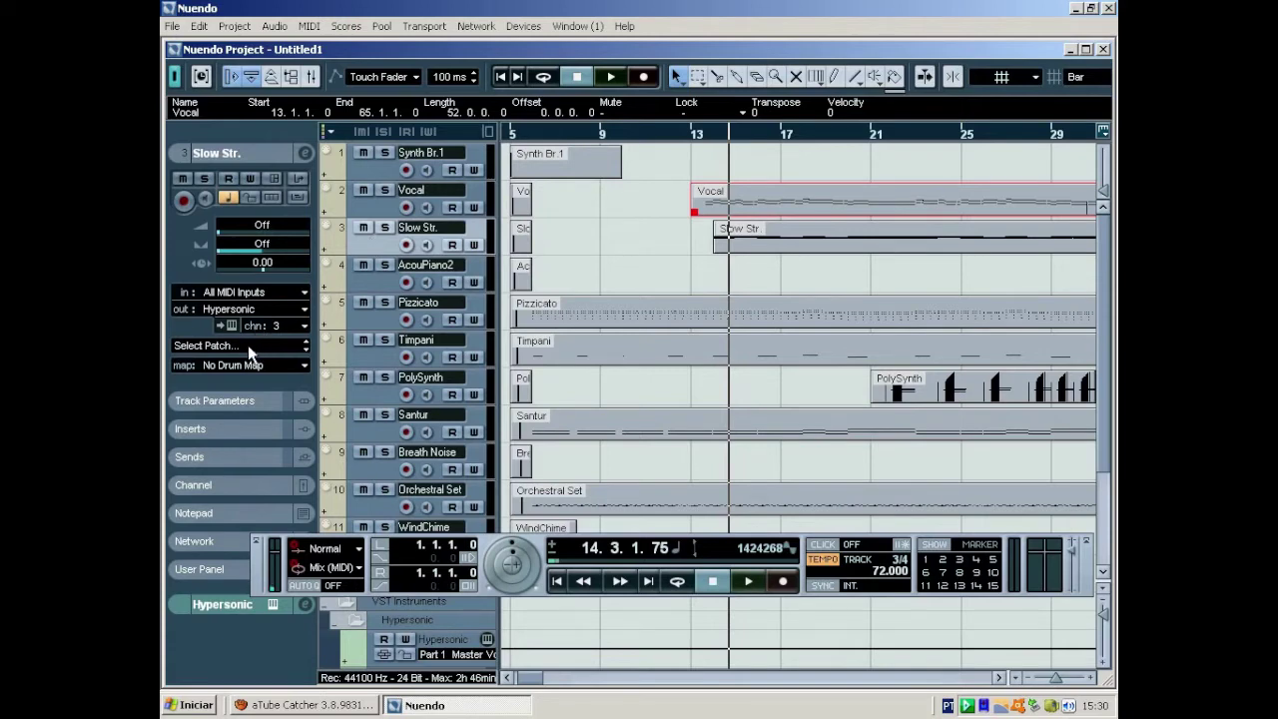
{"action": "left_click", "coordinate": [248, 344]}
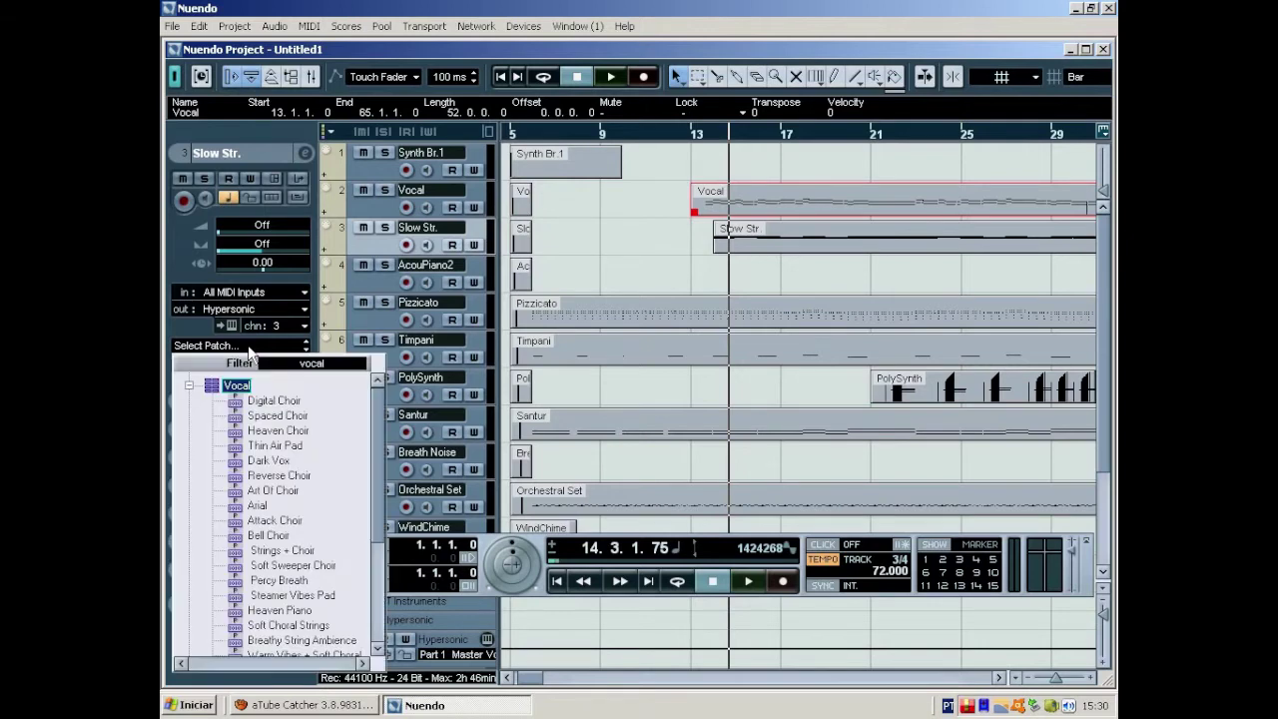
{"action": "double_click", "coordinate": [320, 364]}
{"action": "type", "text": "string"}
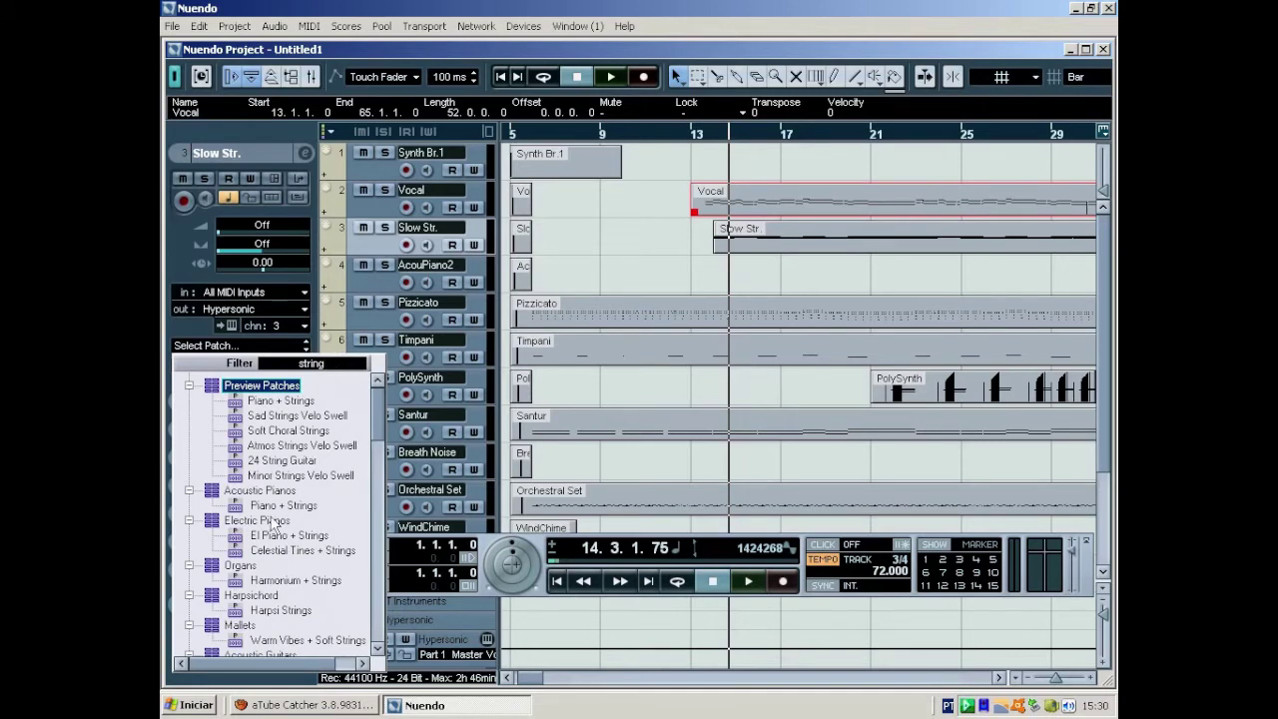
{"action": "left_click", "coordinate": [280, 401]}
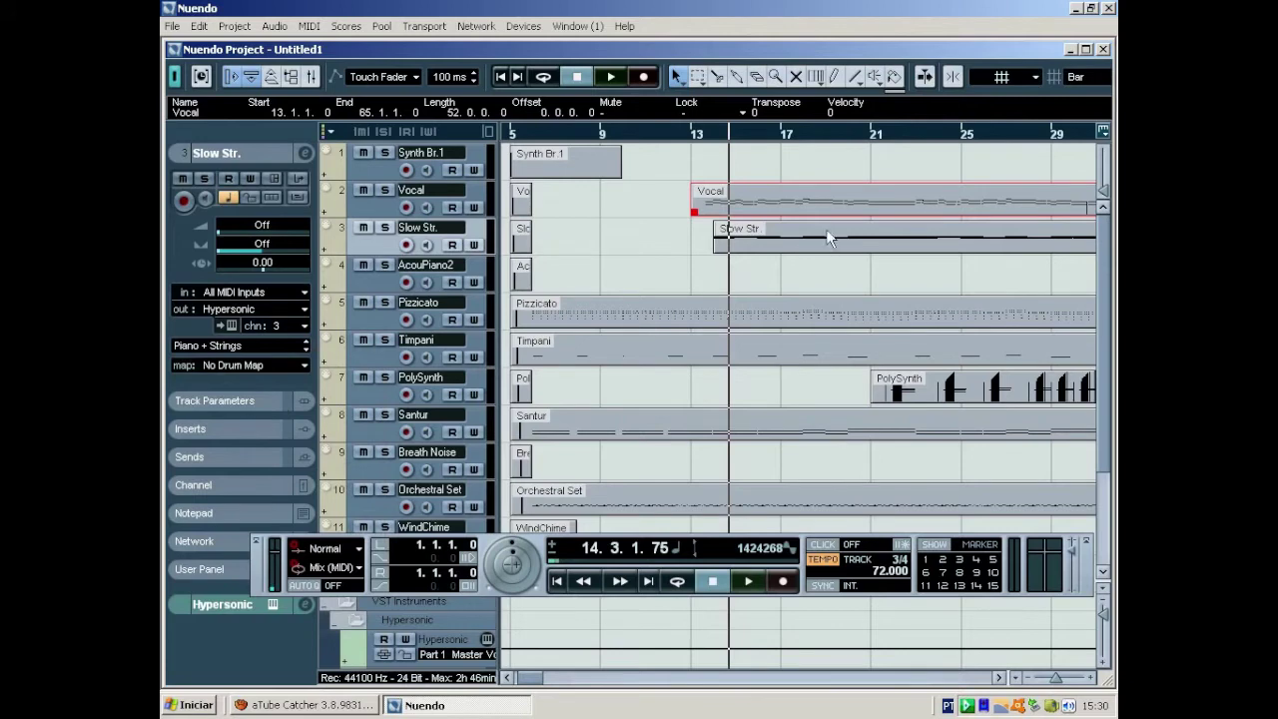
- Solo the Vocal and Slow Str. tracks and play them together, stopping after a few bars
{"action": "left_click", "coordinate": [384, 190]}
{"action": "left_click", "coordinate": [397, 222]}
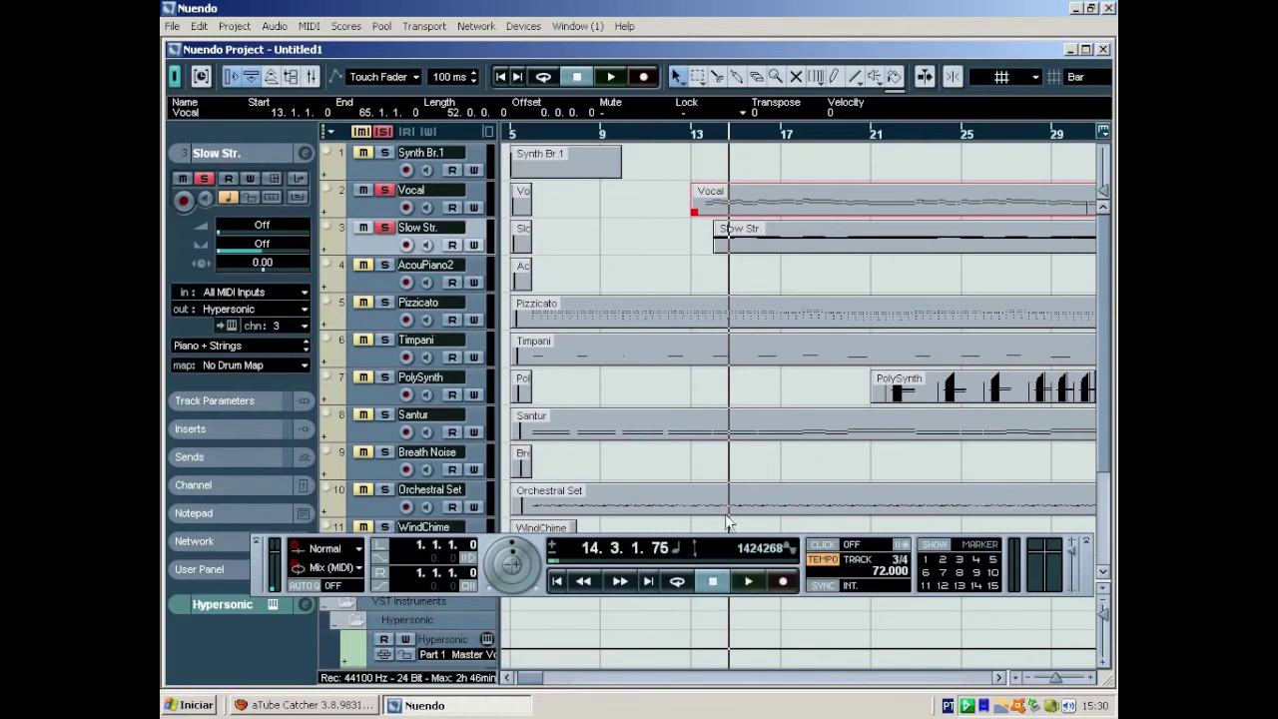
{"action": "key", "text": "space"}
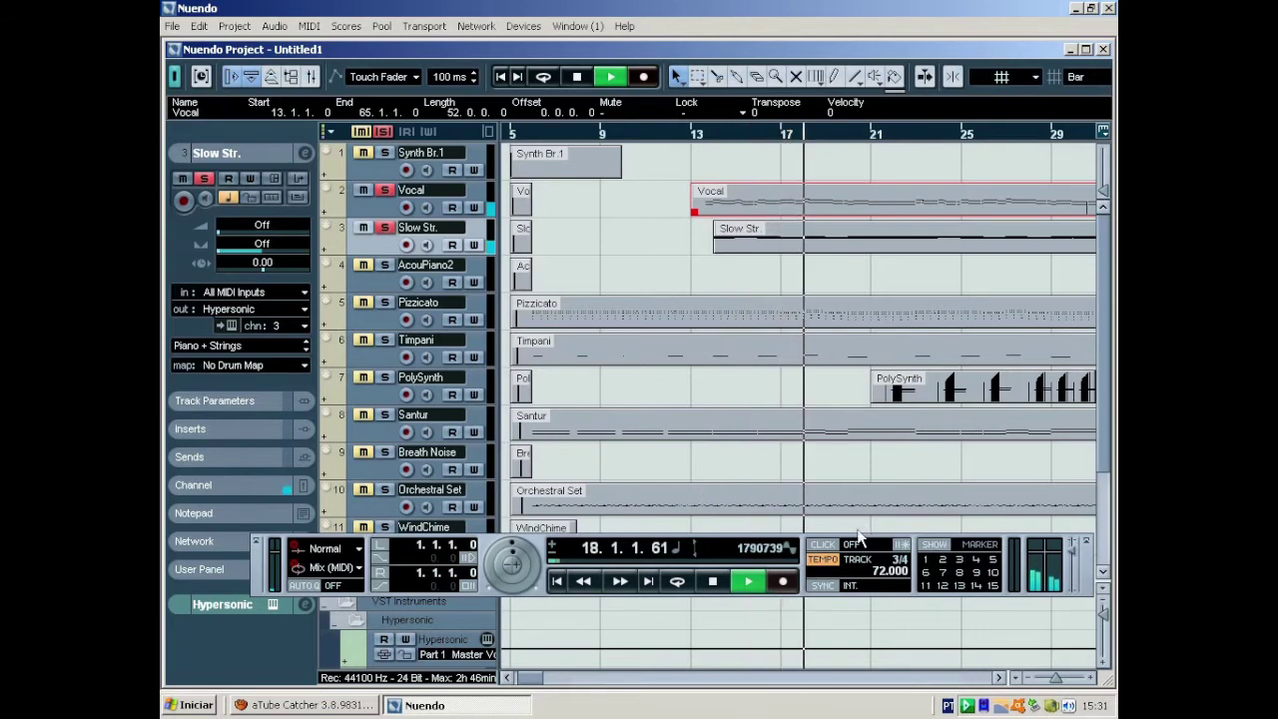
{"action": "left_click", "coordinate": [712, 581]}
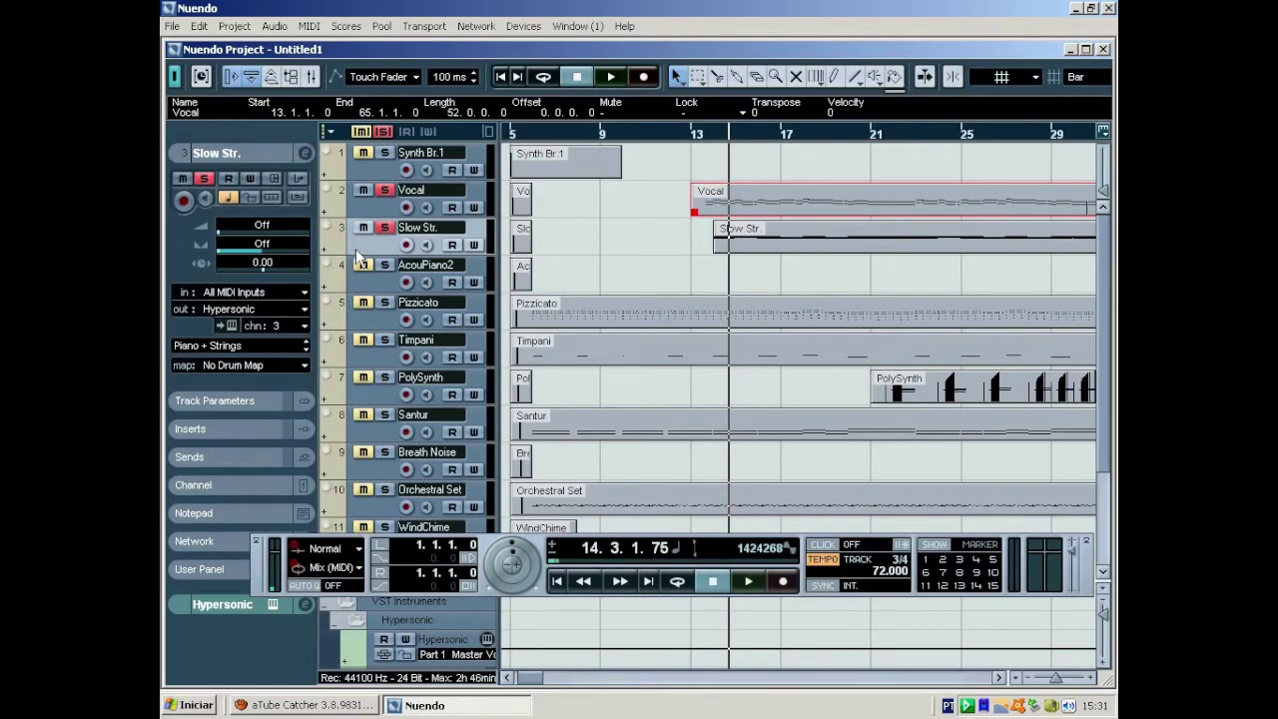
- Open the Hypersonic instrument, select its Heaven Choir patch and audition several notes on the virtual keyboard
{"action": "left_click", "coordinate": [229, 326]}
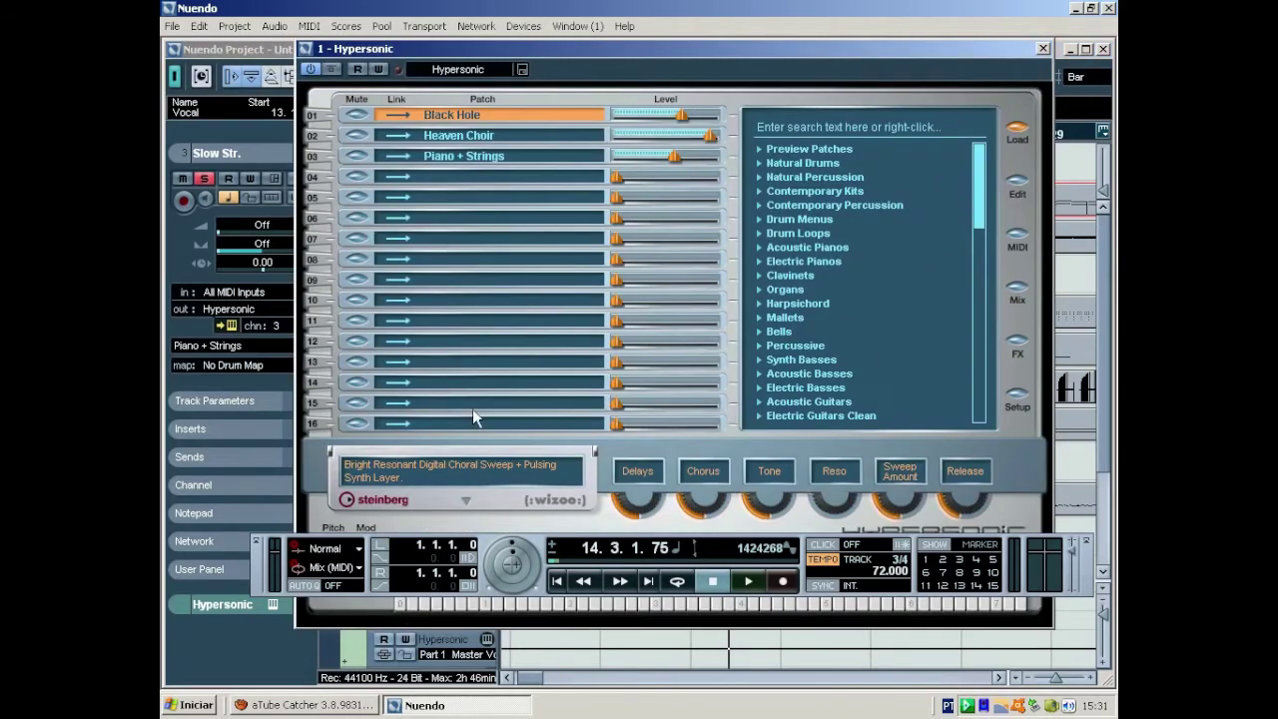
{"action": "left_click_drag", "start_coordinate": [544, 544], "coordinate": [529, 631]}
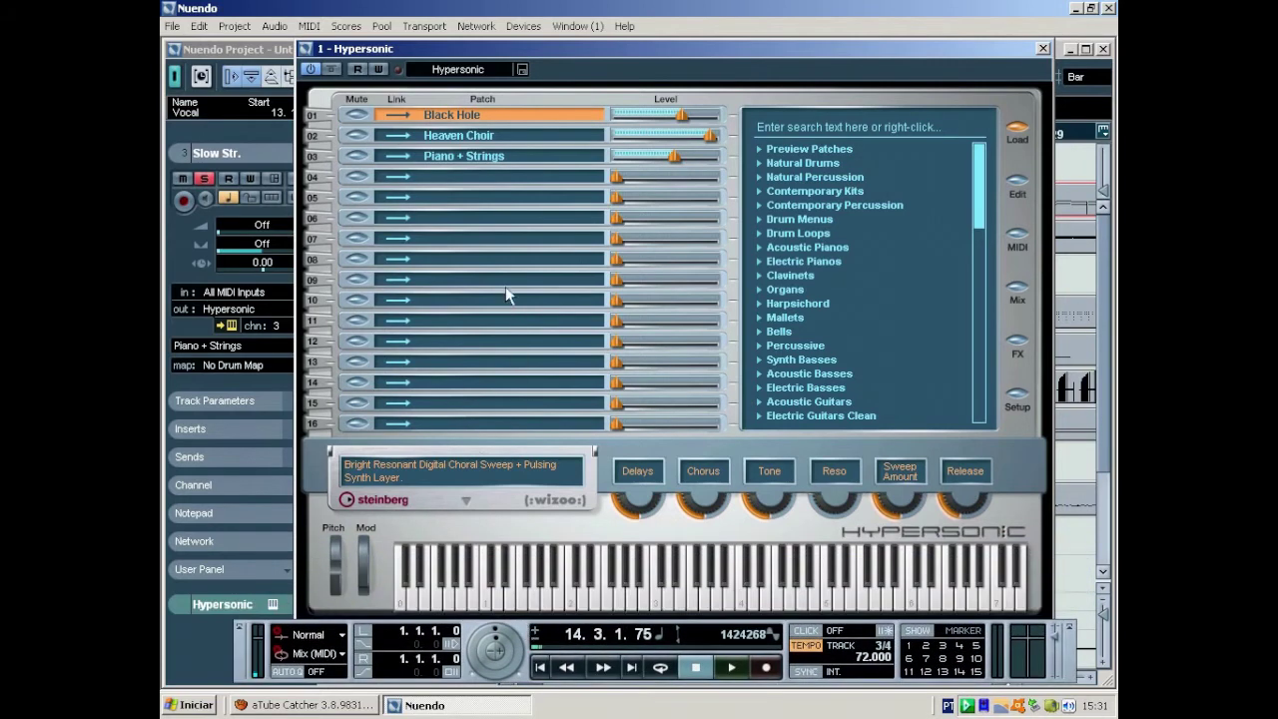
{"action": "left_click", "coordinate": [482, 137]}
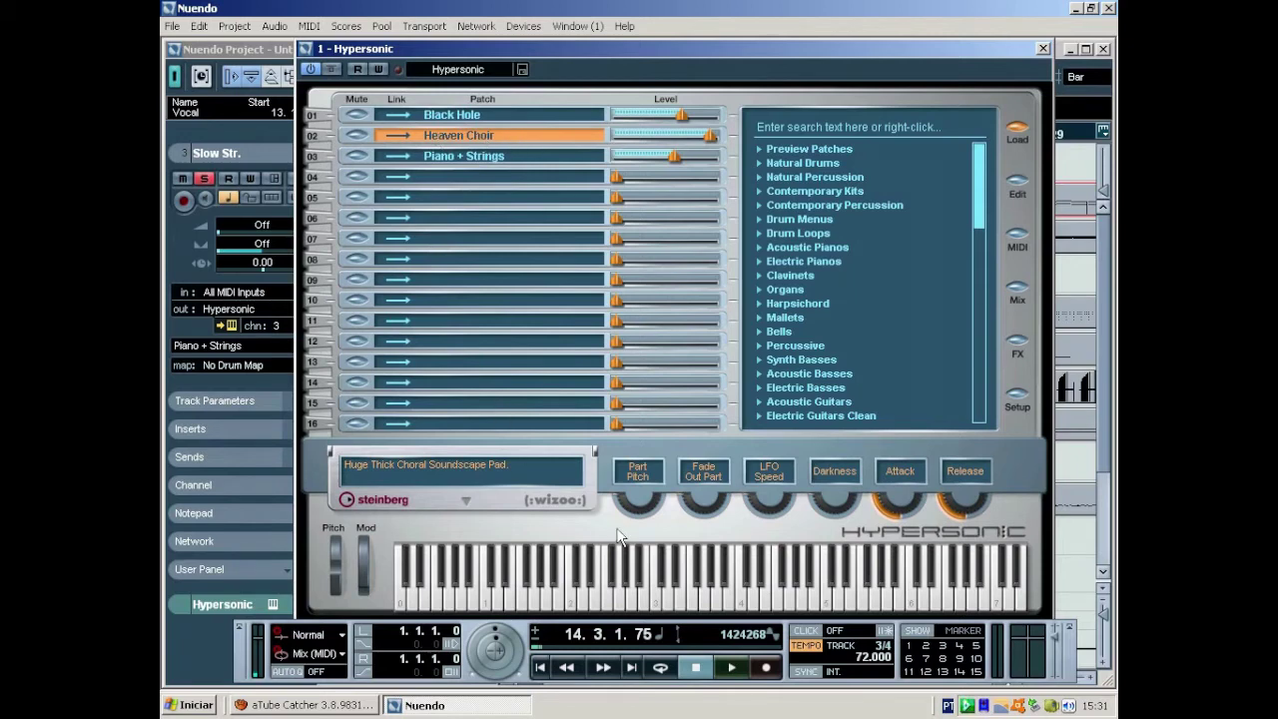
{"action": "left_click", "coordinate": [631, 597]}
{"action": "left_click", "coordinate": [680, 589]}
{"action": "left_click", "coordinate": [740, 589]}
{"action": "left_click", "coordinate": [795, 590]}
- Adjust Heaven Choir's Part Pitch and Fade Out Part knobs while auditioning notes, and close the instrument
{"action": "left_click_drag", "start_coordinate": [625, 503], "coordinate": [631, 515]}
{"action": "left_click", "coordinate": [656, 597]}
{"action": "left_click_drag", "start_coordinate": [647, 515], "coordinate": [612, 501]}
{"action": "left_click", "coordinate": [681, 581]}
{"action": "left_click_drag", "start_coordinate": [680, 497], "coordinate": [735, 494]}
{"action": "left_click", "coordinate": [715, 602]}
{"action": "left_click_drag", "start_coordinate": [726, 498], "coordinate": [663, 519]}
{"action": "left_click", "coordinate": [701, 582]}
{"action": "left_click_drag", "start_coordinate": [690, 508], "coordinate": [704, 511]}
{"action": "left_click", "coordinate": [1044, 47]}
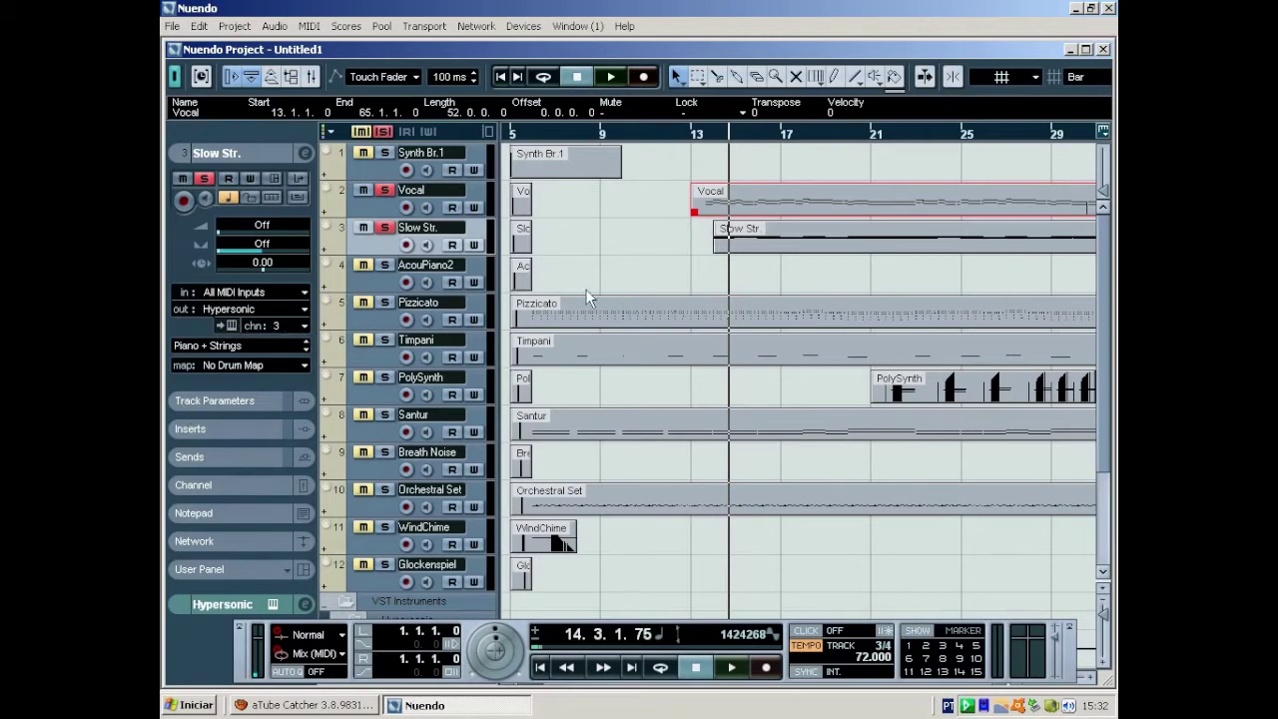
- Place the playback position at about bar 39 inside the AcouPiano2 part and solo that track
{"action": "left_click", "coordinate": [379, 282]}
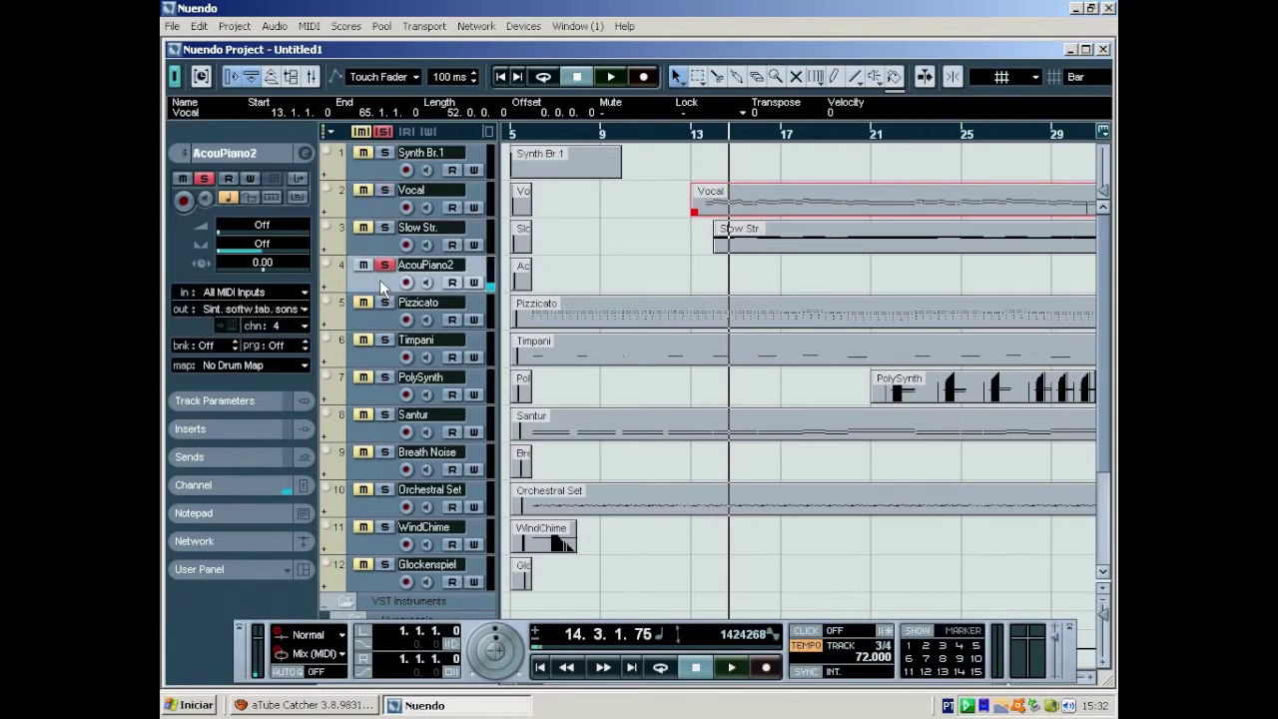
{"action": "left_click", "coordinate": [385, 264]}
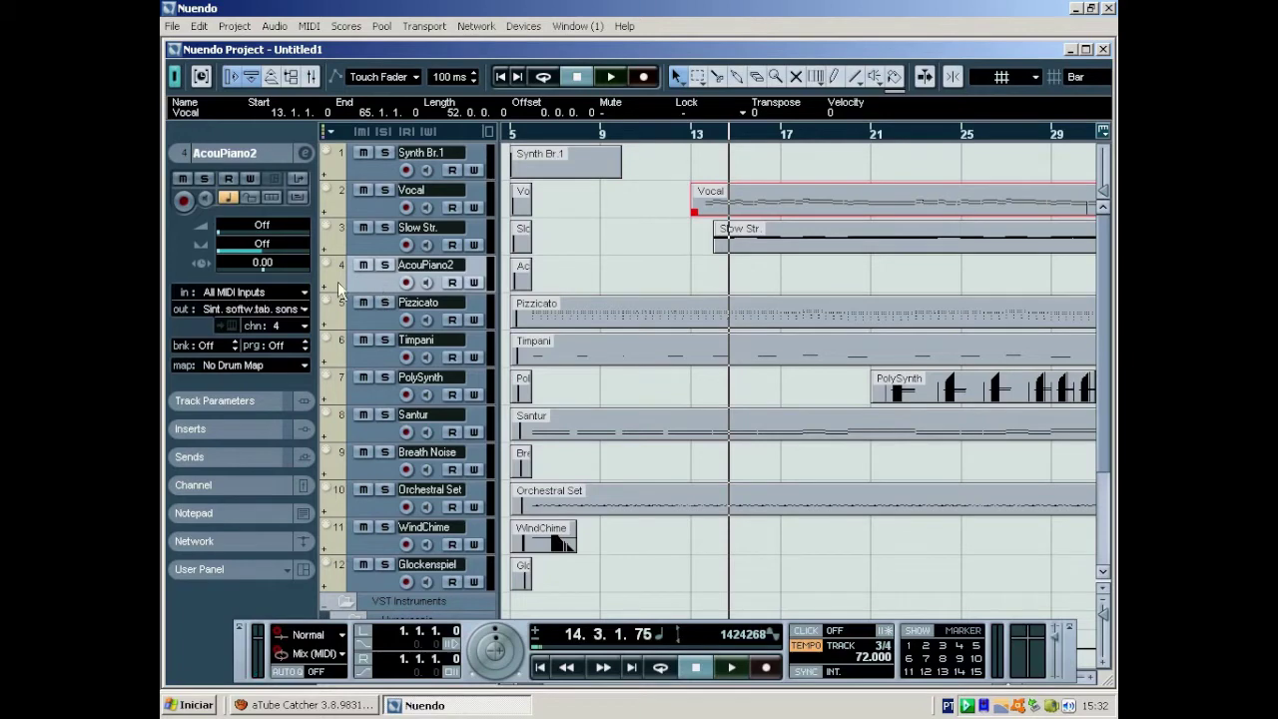
{"action": "left_click", "coordinate": [366, 243]}
{"action": "left_click", "coordinate": [368, 276]}
{"action": "left_click_drag", "start_coordinate": [529, 623], "coordinate": [517, 534]}
{"action": "left_click_drag", "start_coordinate": [537, 682], "coordinate": [564, 689]}
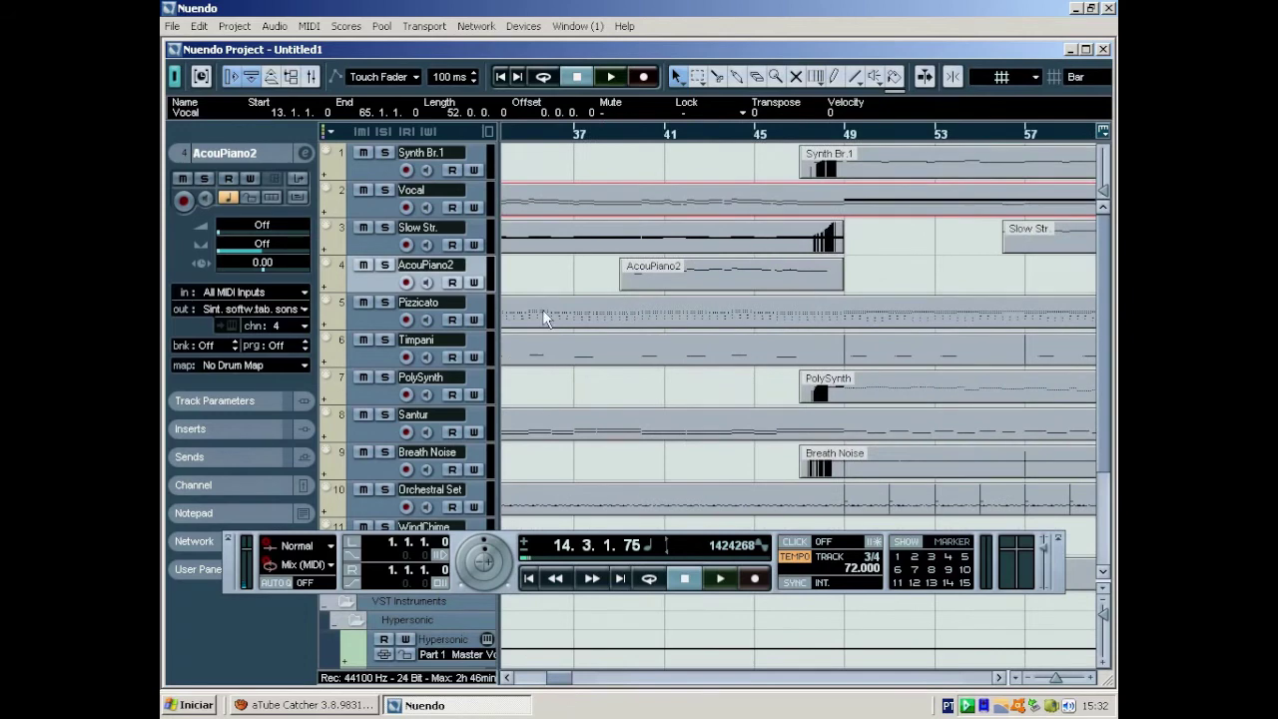
{"action": "left_click", "coordinate": [643, 133]}
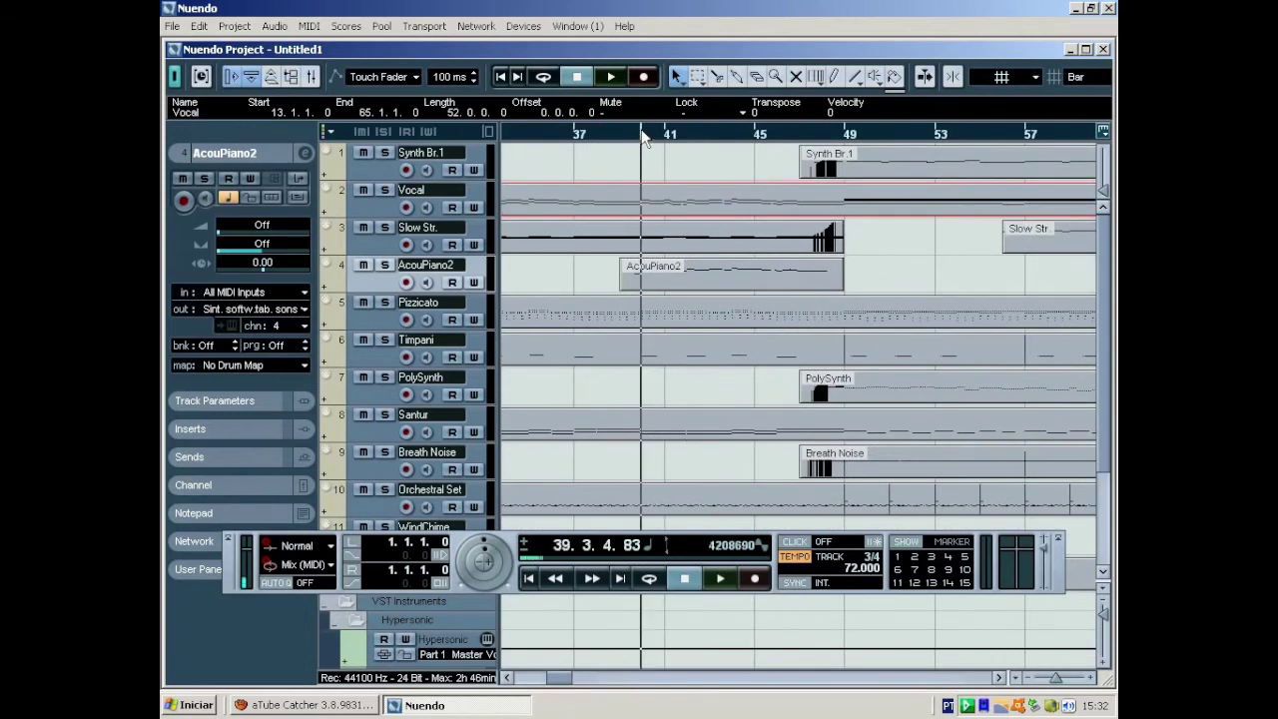
{"action": "left_click", "coordinate": [388, 267]}
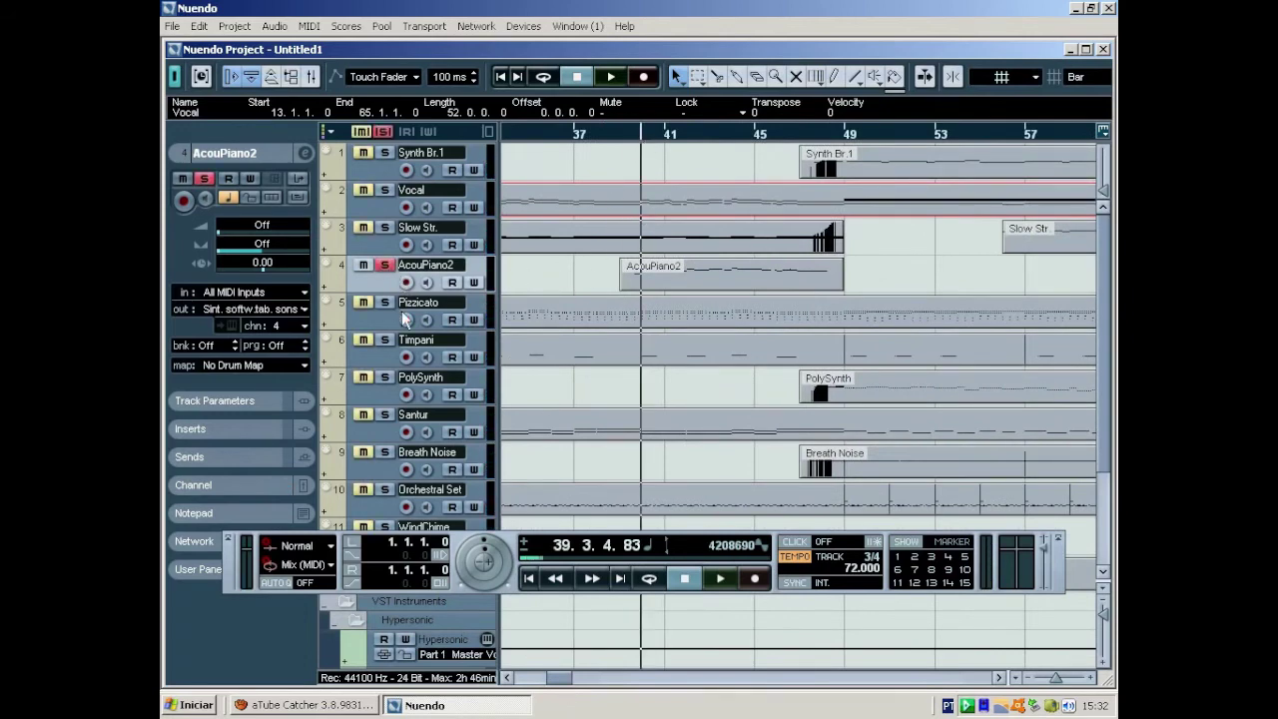
- Route the AcouPiano2 track to Hypersonic and assign it the Natural Grand Piano patch by filtering for "piano"
{"action": "left_click", "coordinate": [254, 310]}
{"action": "left_click", "coordinate": [265, 349]}
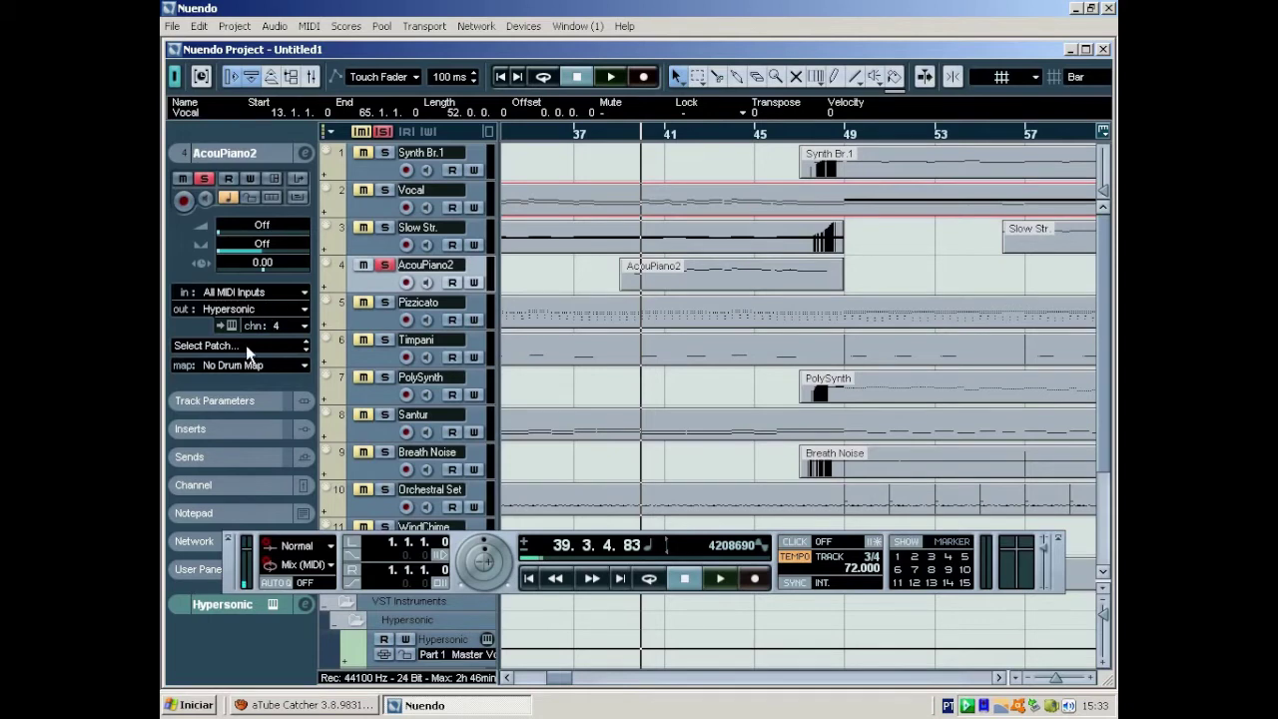
{"action": "left_click", "coordinate": [245, 345]}
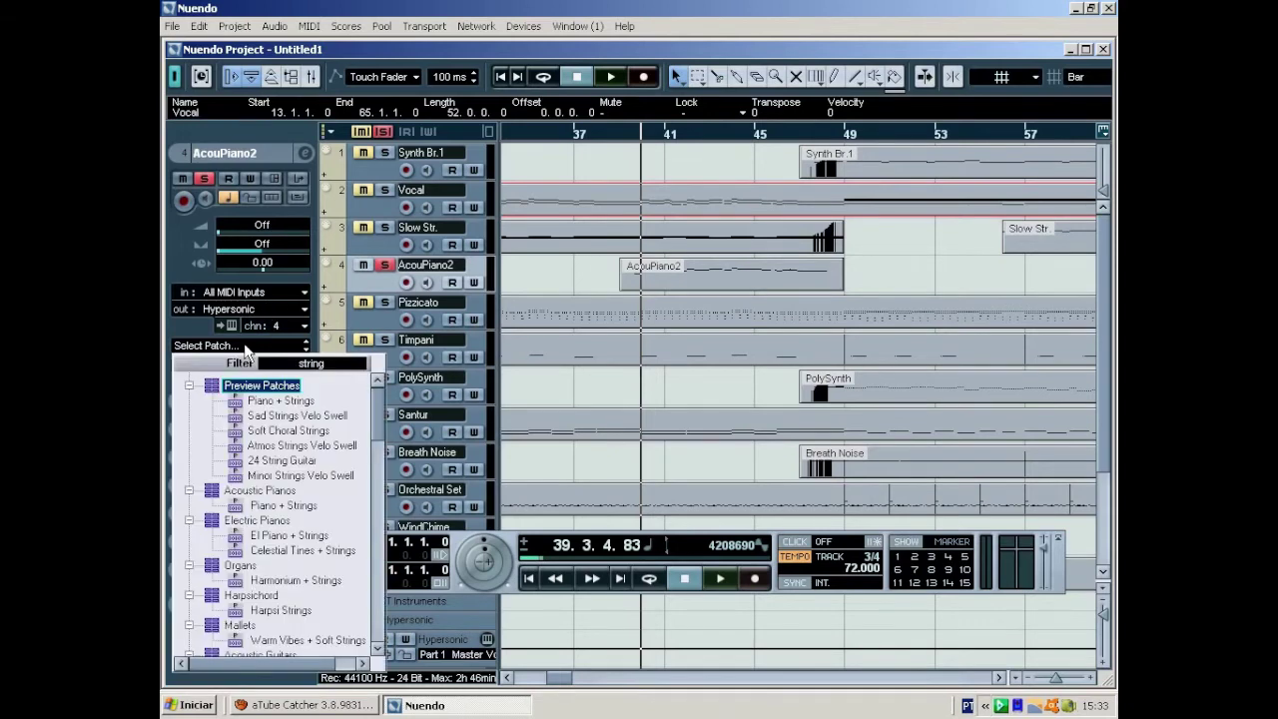
{"action": "double_click", "coordinate": [329, 365]}
{"action": "type", "text": "piano"}
{"action": "key", "text": "Return"}
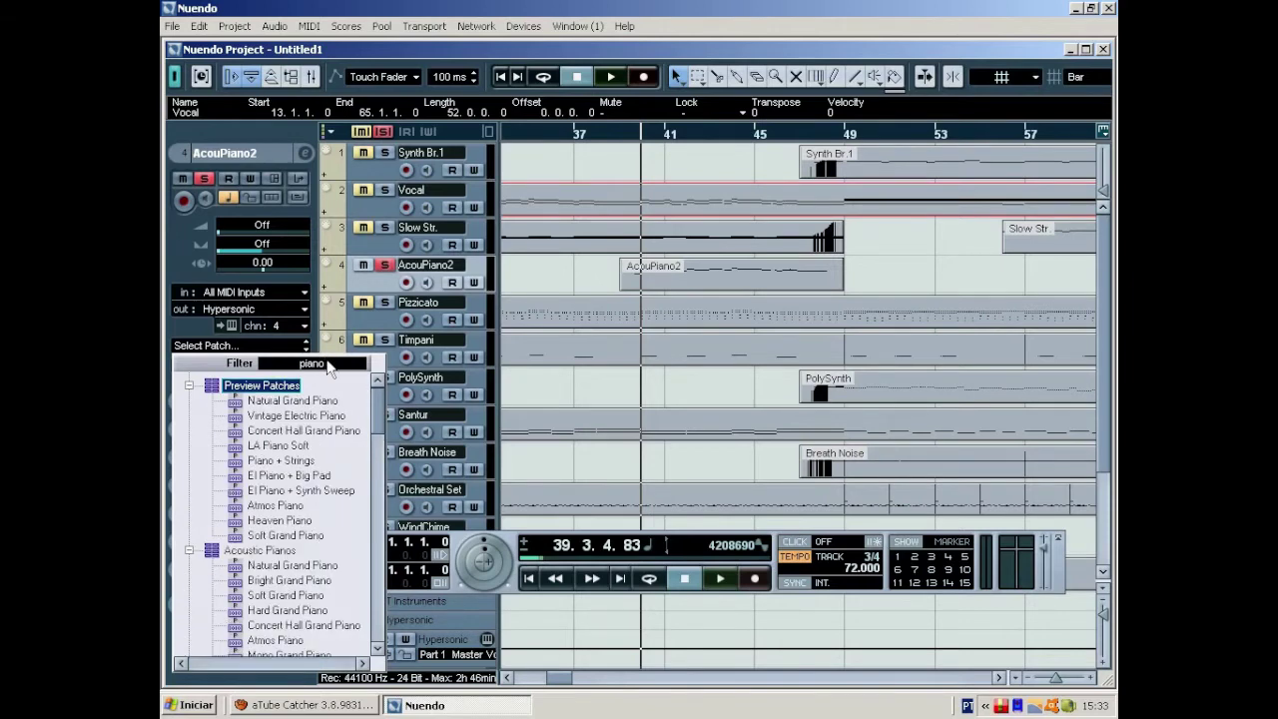
{"action": "double_click", "coordinate": [279, 566]}
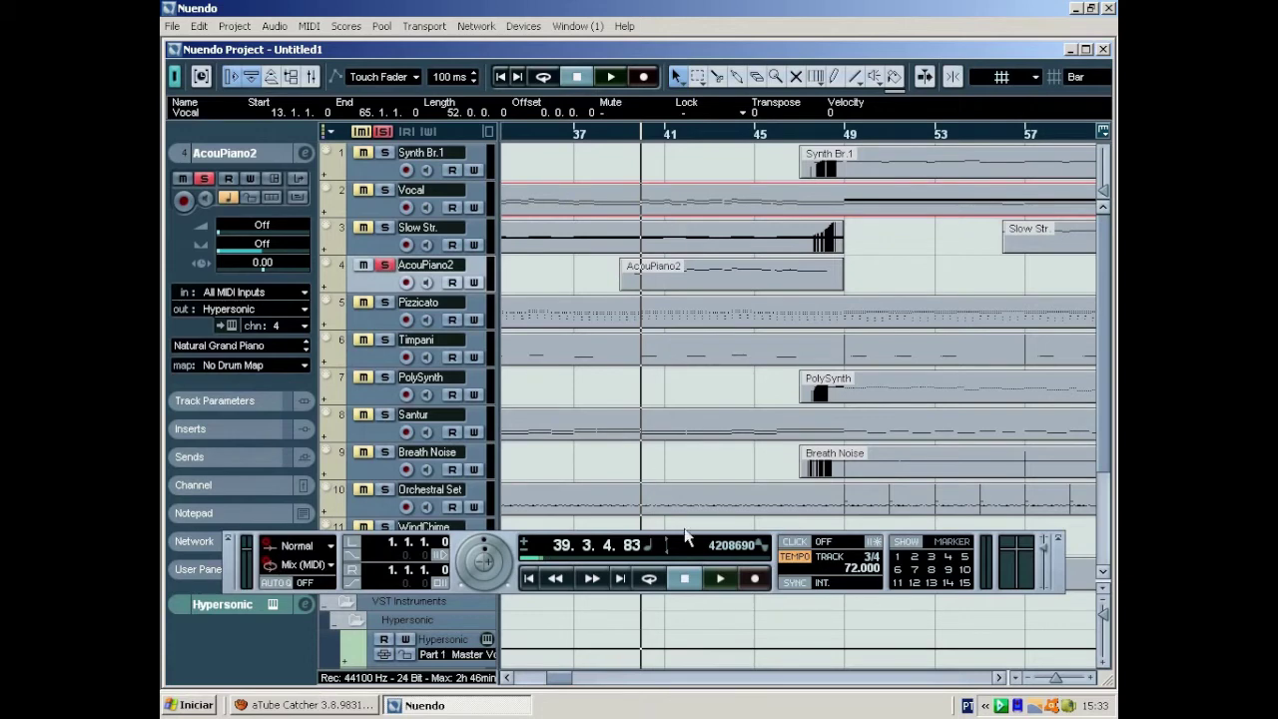
- Play the soloed AcouPiano2 track with its current patch and again with the Vintage Electric Piano patch to compare them
{"action": "left_click", "coordinate": [717, 580]}
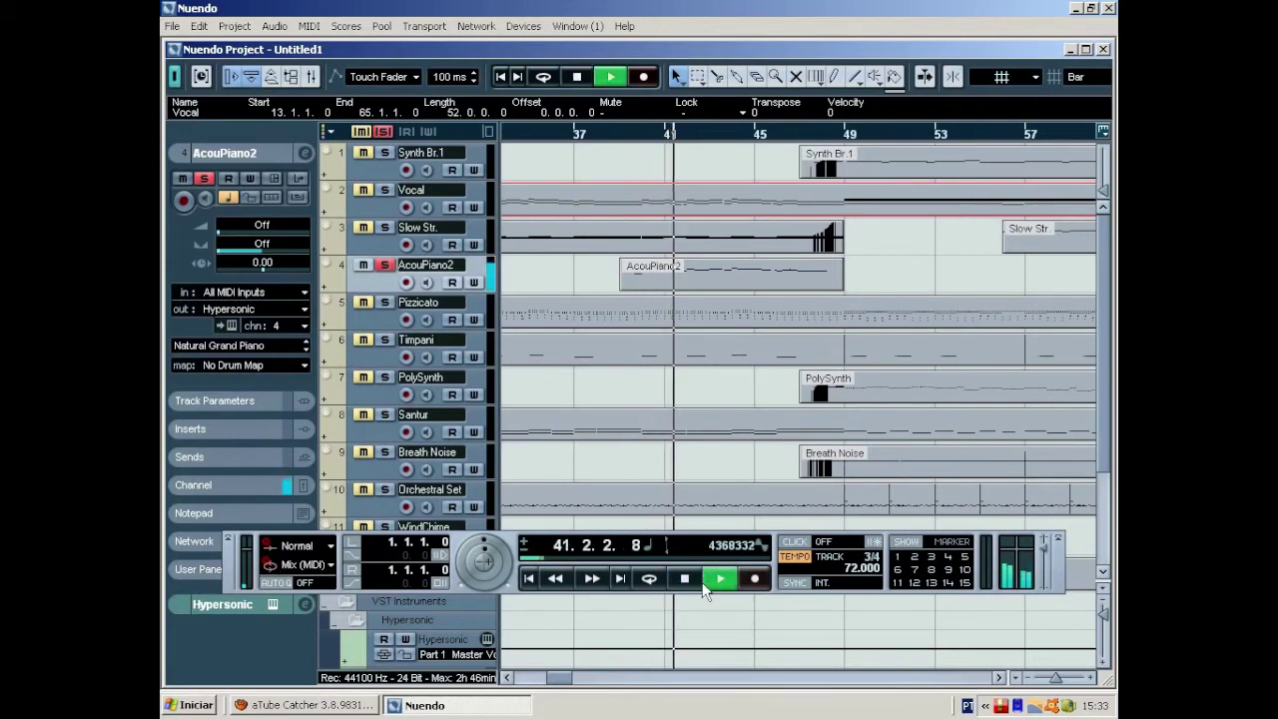
{"action": "left_click", "coordinate": [685, 579]}
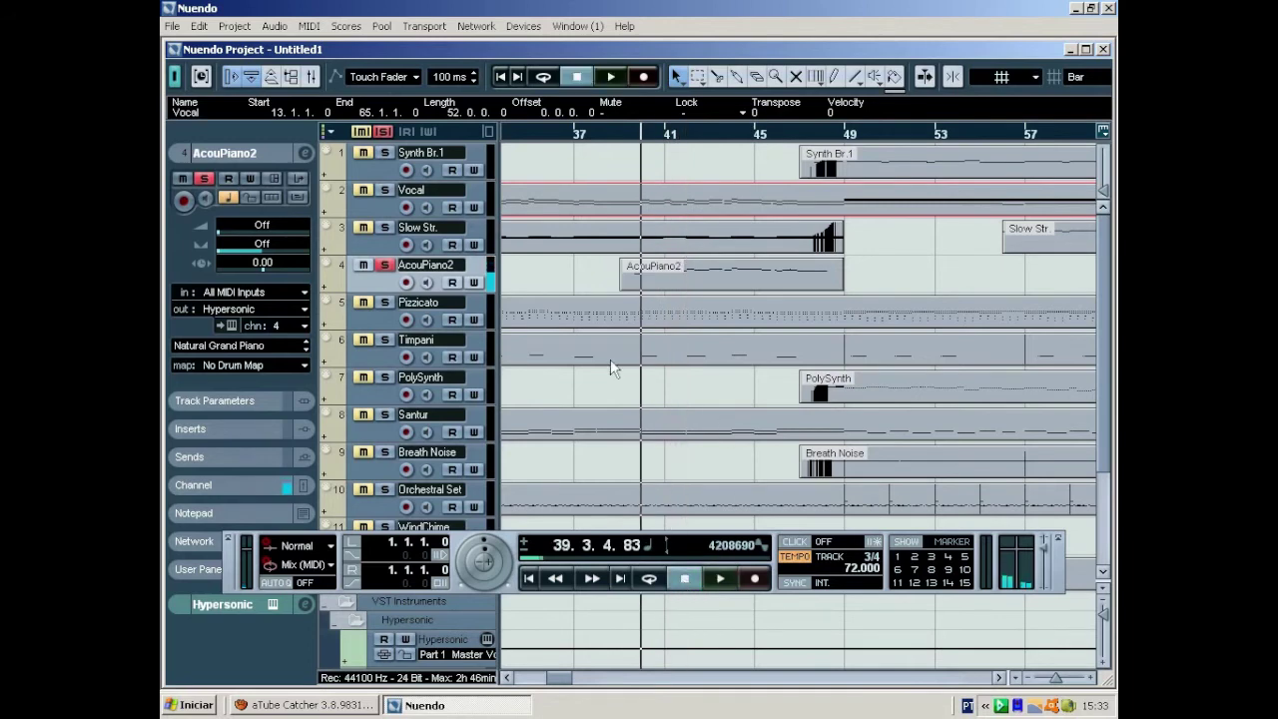
{"action": "left_click", "coordinate": [266, 349]}
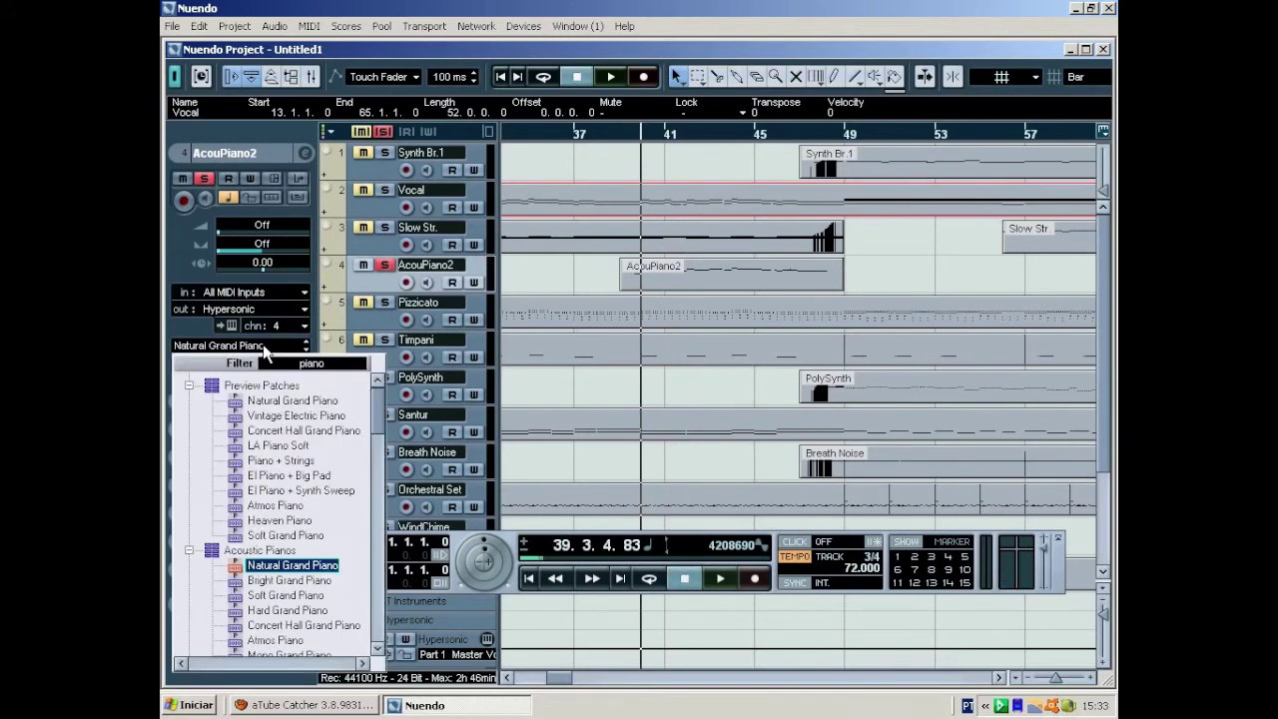
{"action": "left_click", "coordinate": [307, 419]}
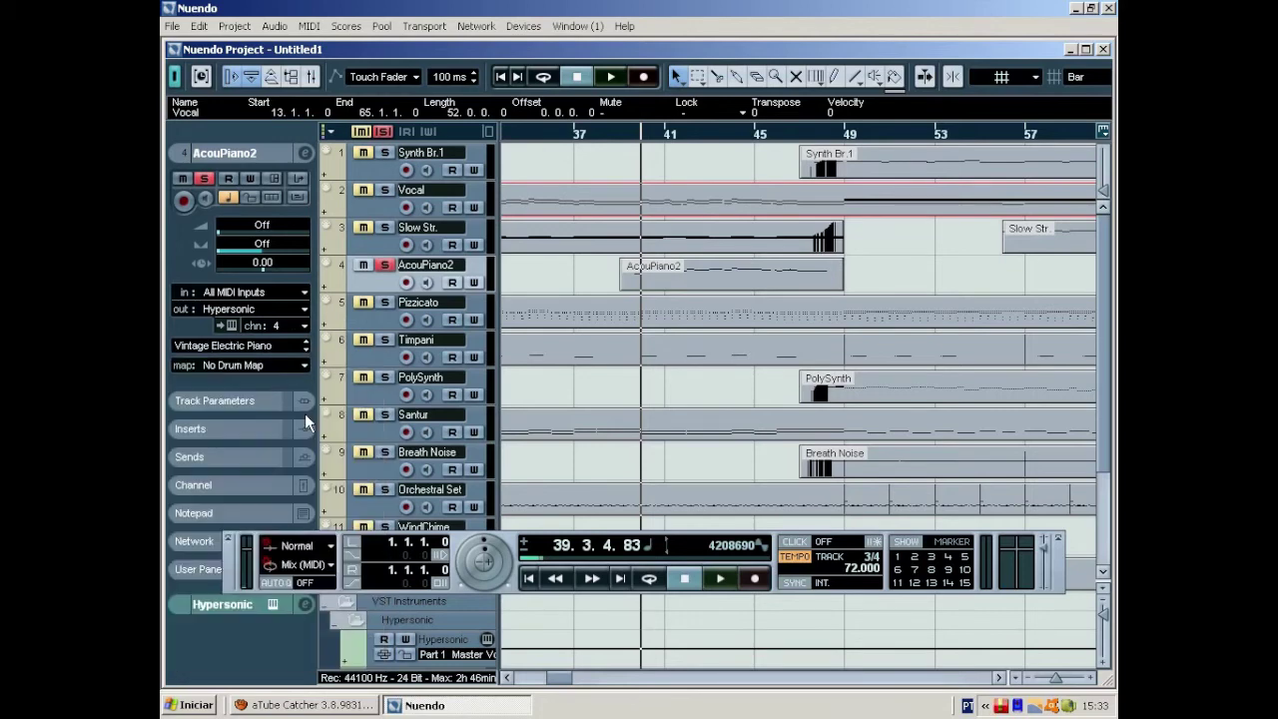
{"action": "left_click", "coordinate": [721, 579]}
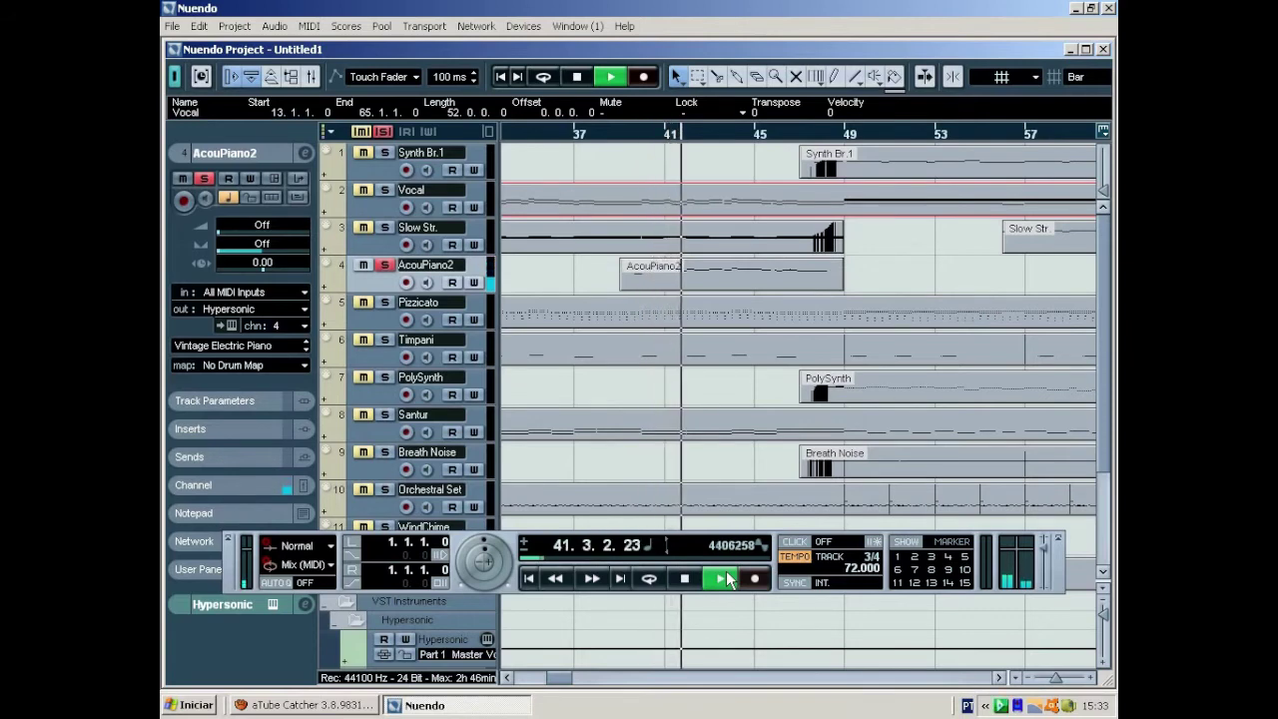
{"action": "left_click", "coordinate": [686, 580]}
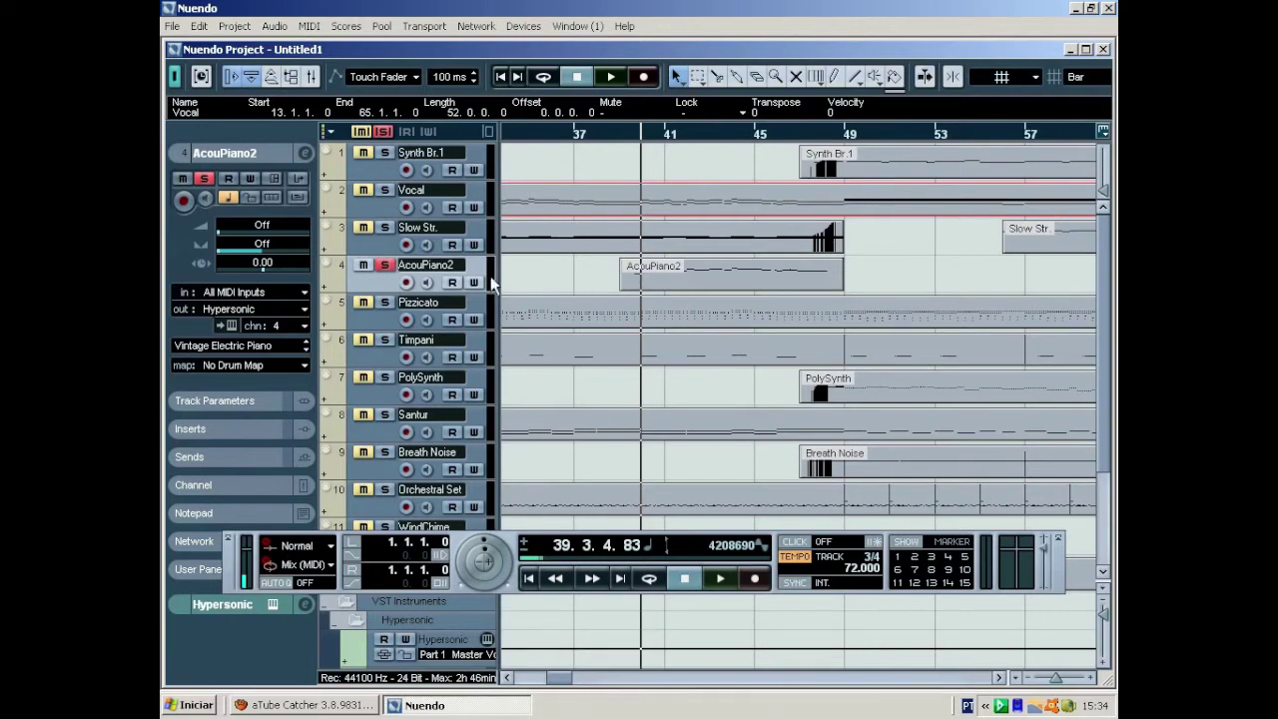
- Switch AcouPiano2 back to the Natural Grand Piano patch, check it with a short playback and turn off the track's solo
{"action": "left_click", "coordinate": [268, 349]}
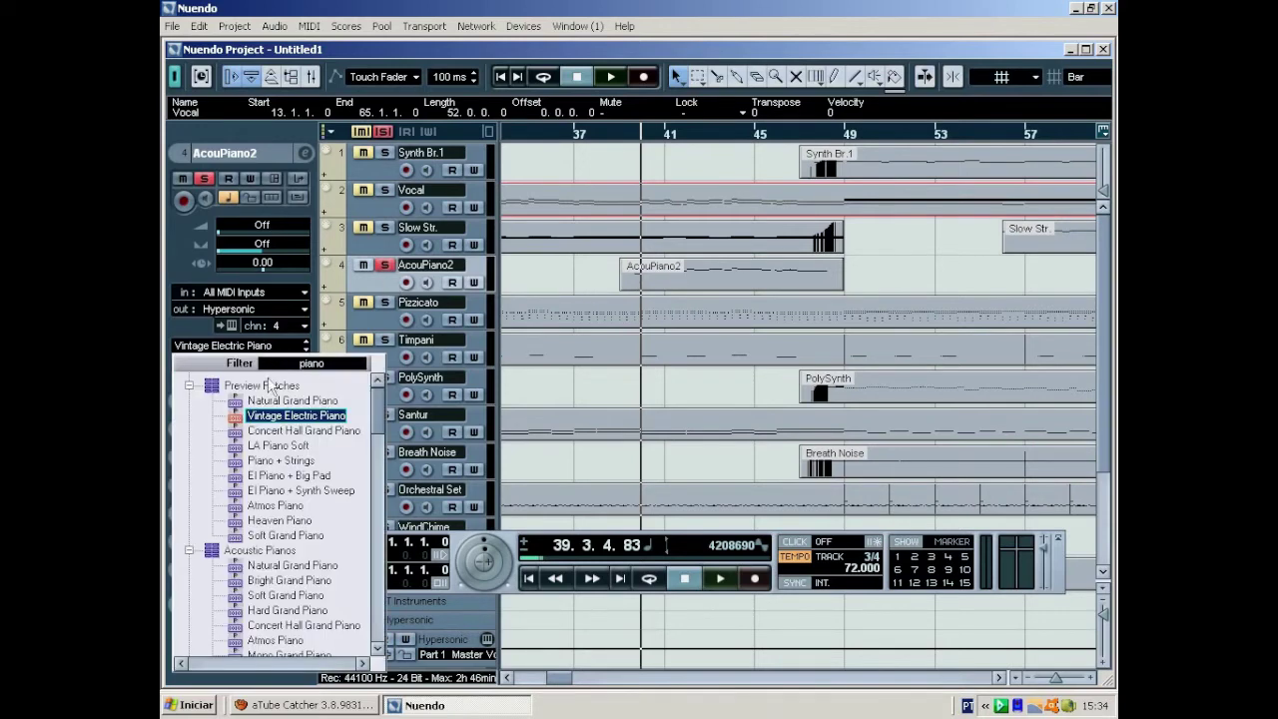
{"action": "left_click", "coordinate": [293, 401]}
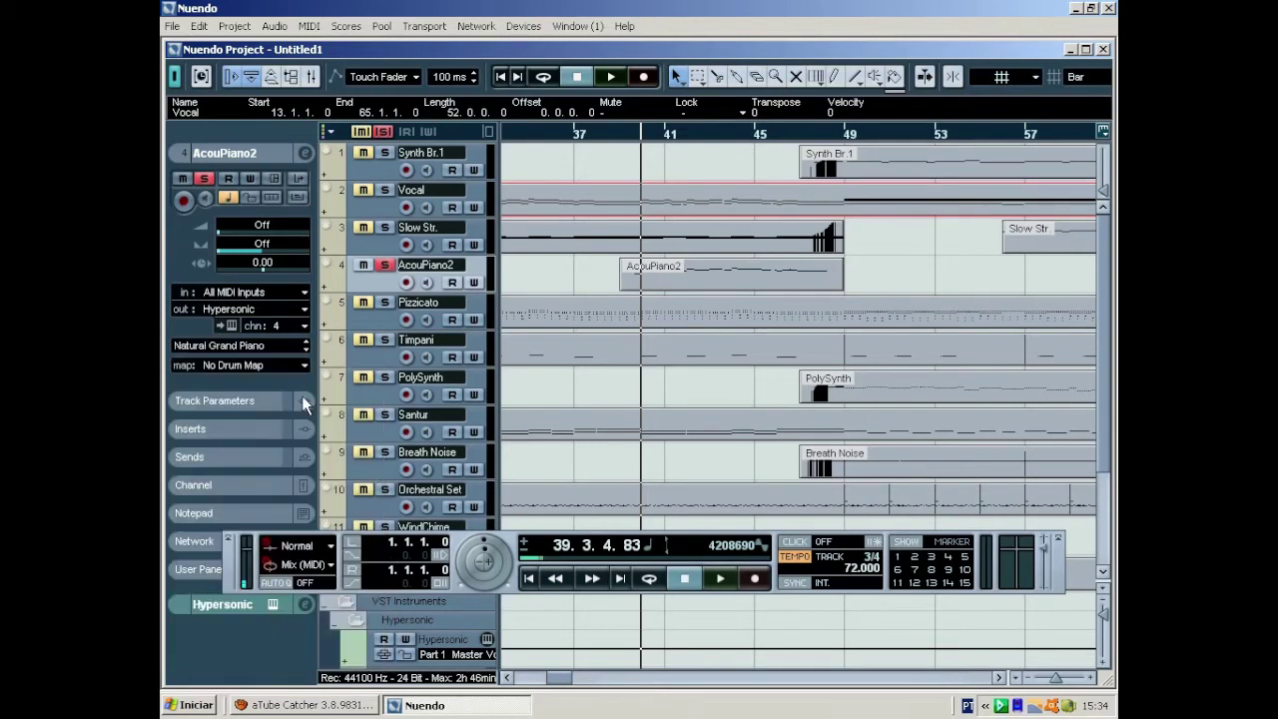
{"action": "key", "text": "space"}
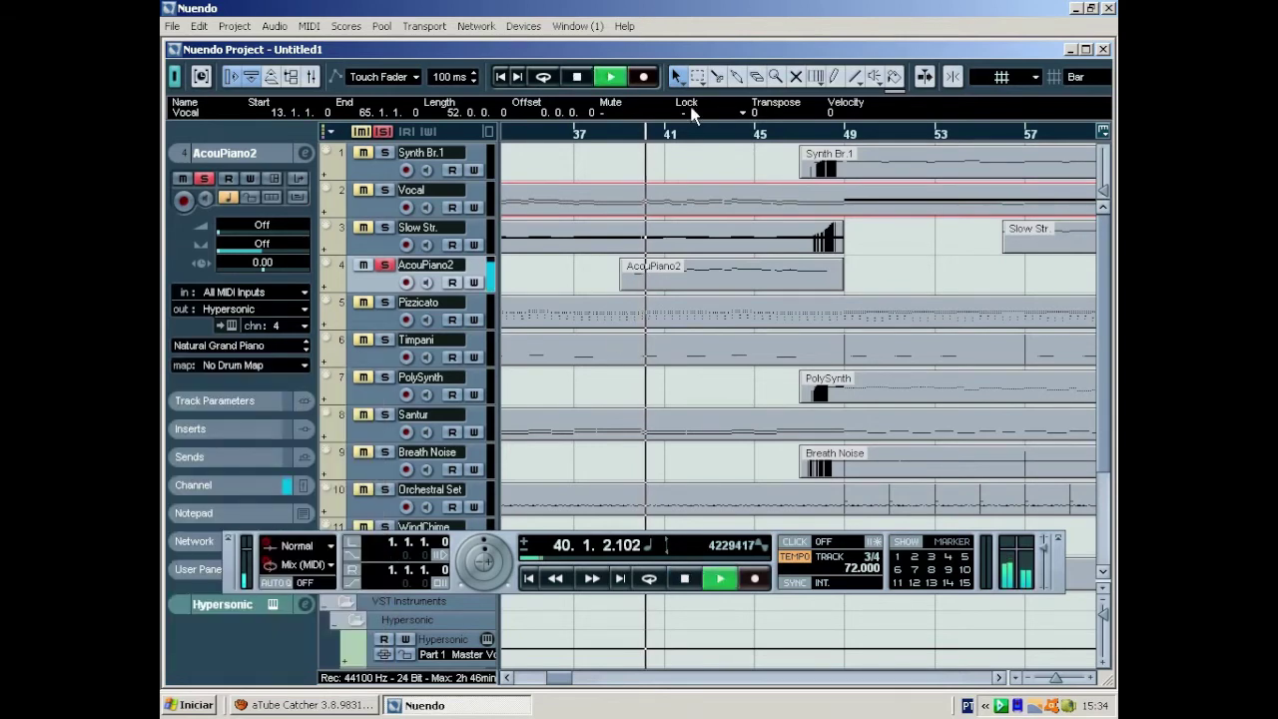
{"action": "key", "text": "space"}
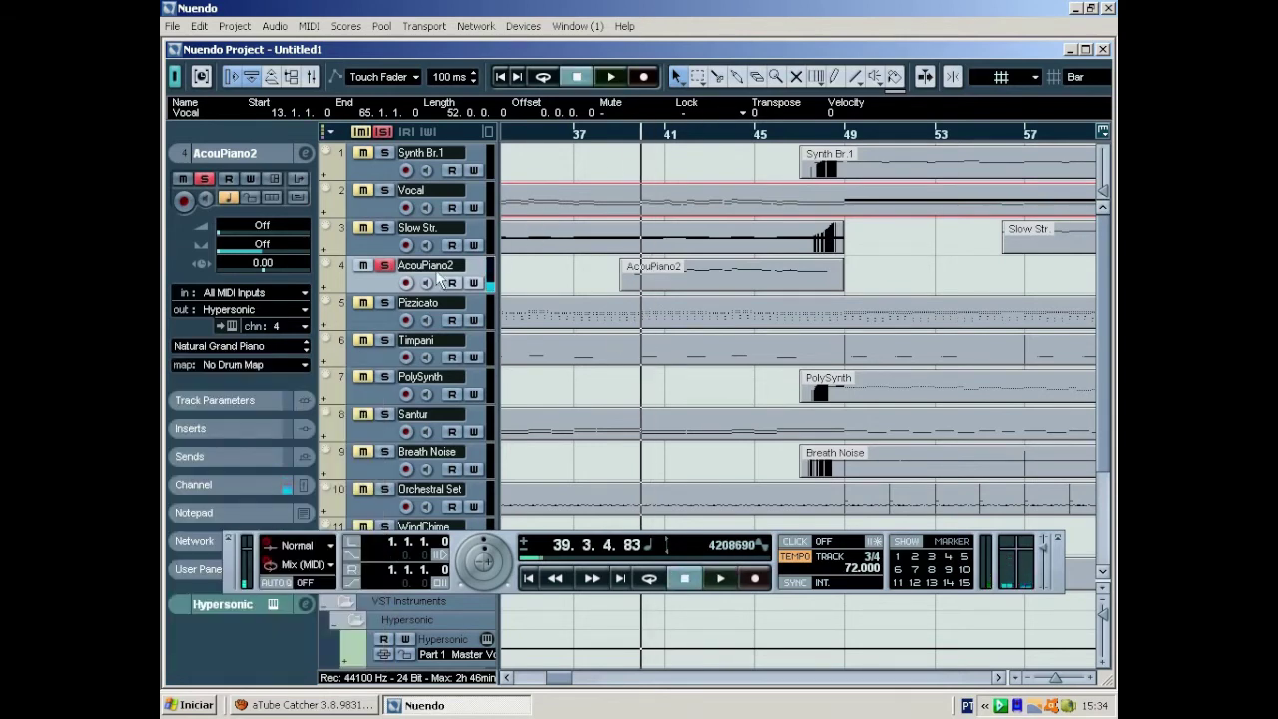
{"action": "left_click", "coordinate": [385, 265]}
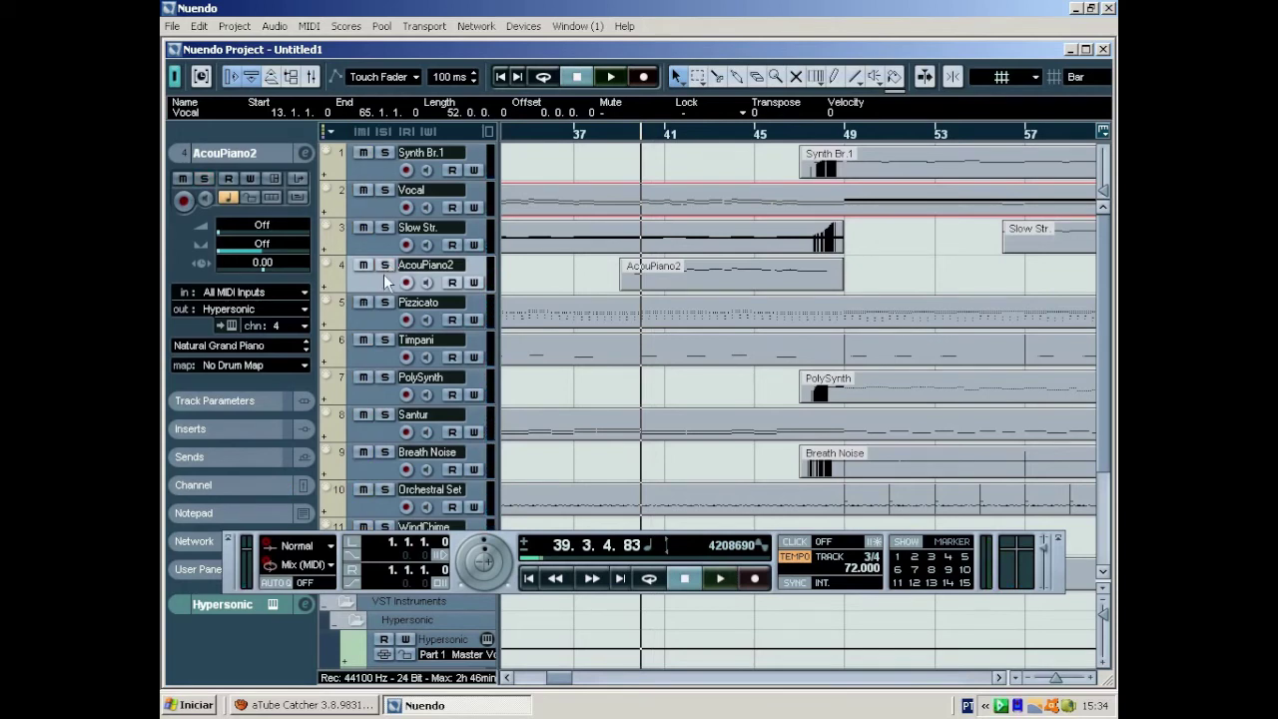
- Route the Pizzicato track to Hypersonic and assign it the Pizzicato Strings patch by filtering for "pizzicato"
{"action": "left_click", "coordinate": [362, 320]}
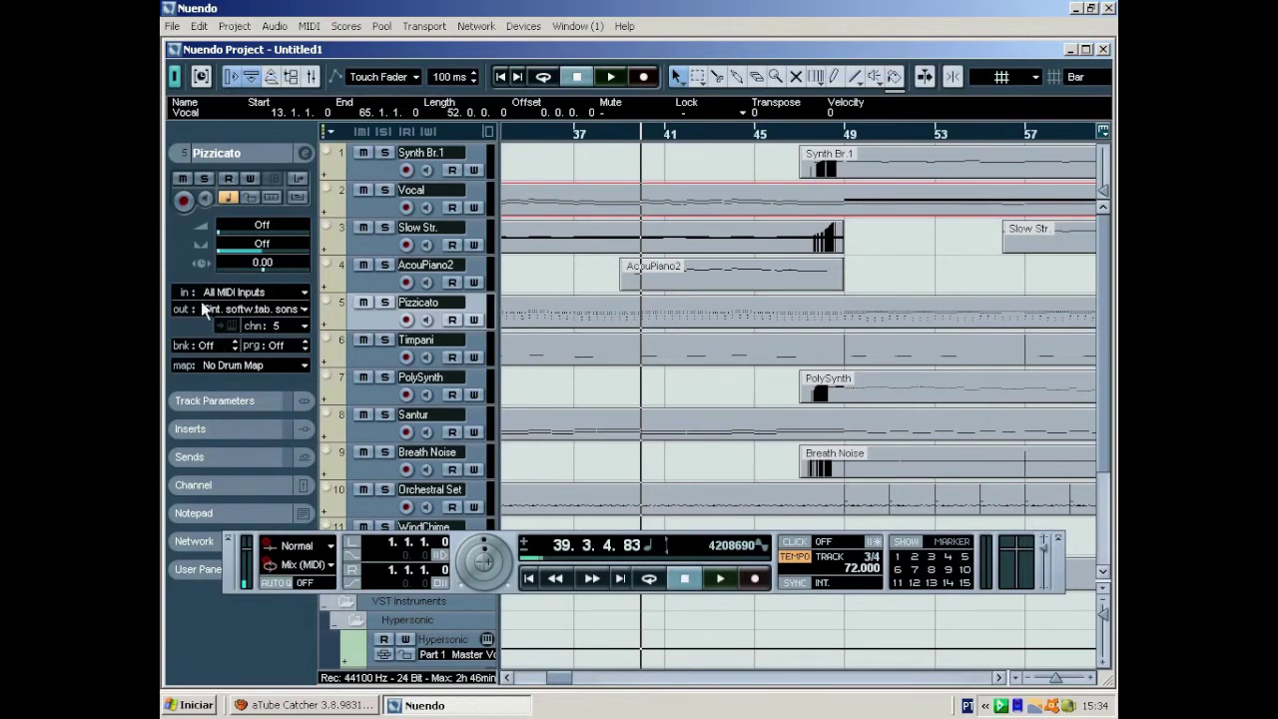
{"action": "left_click", "coordinate": [258, 316]}
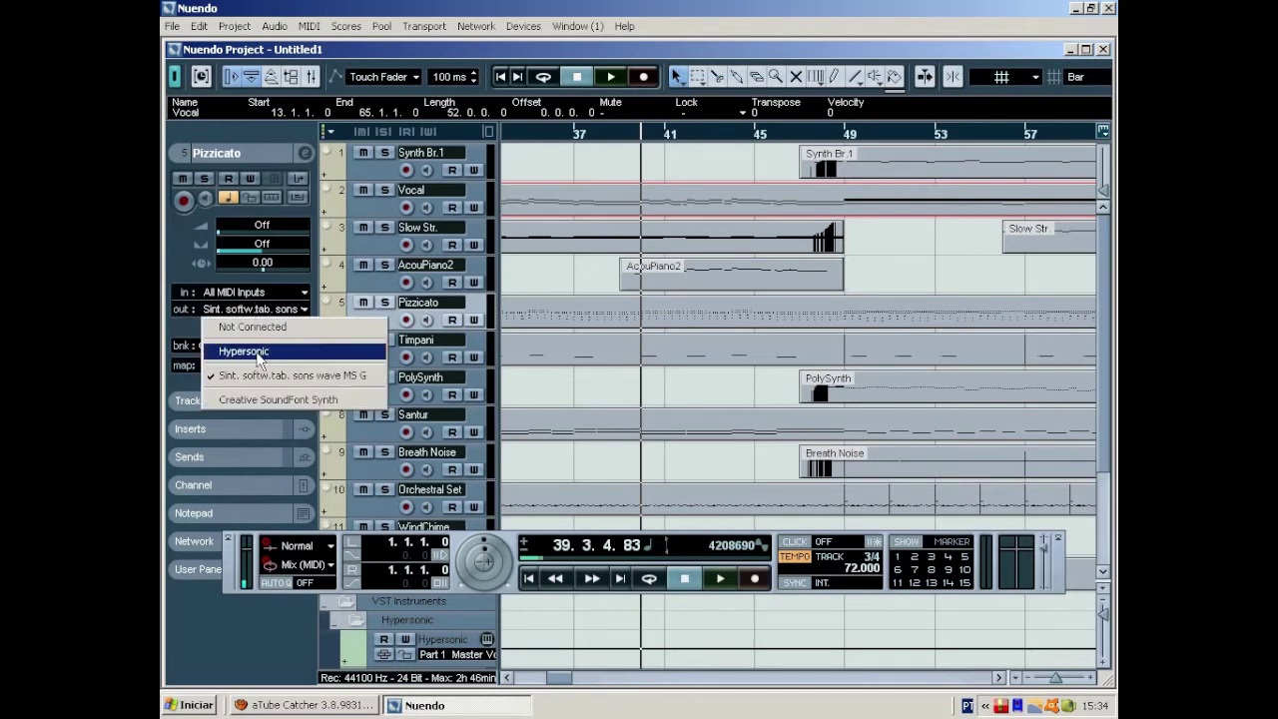
{"action": "left_click", "coordinate": [256, 356]}
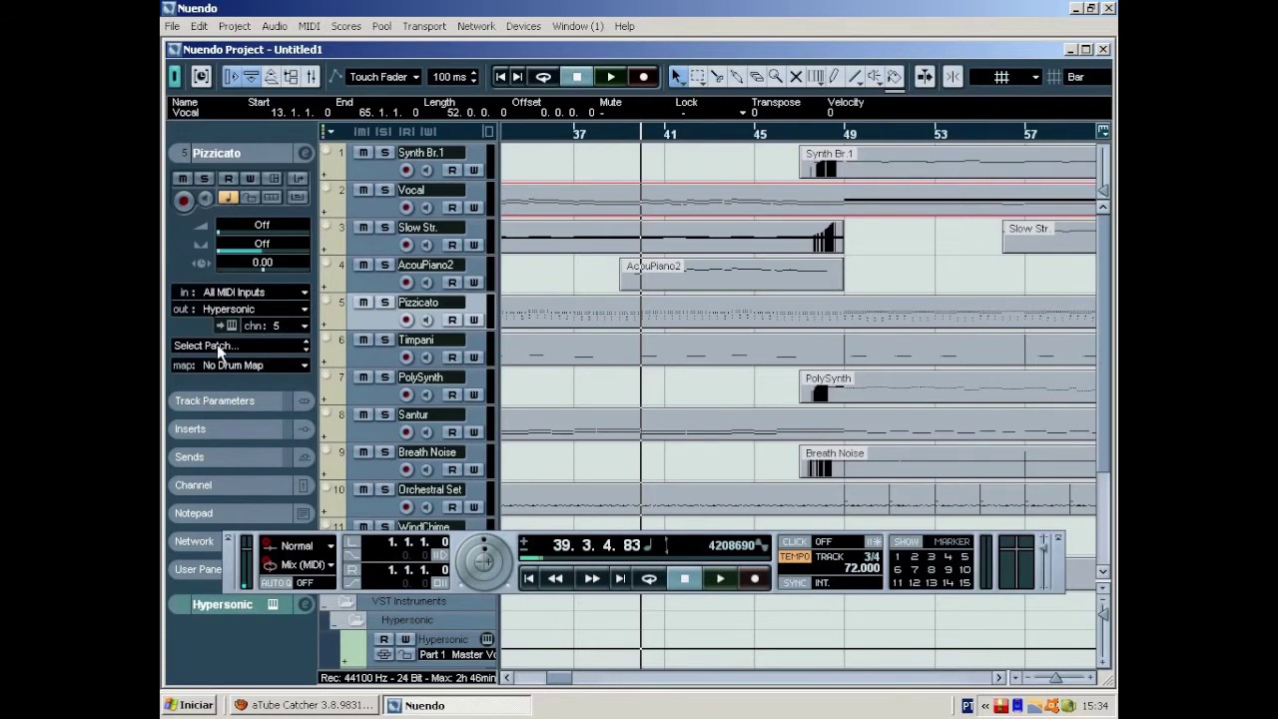
{"action": "left_click", "coordinate": [216, 346]}
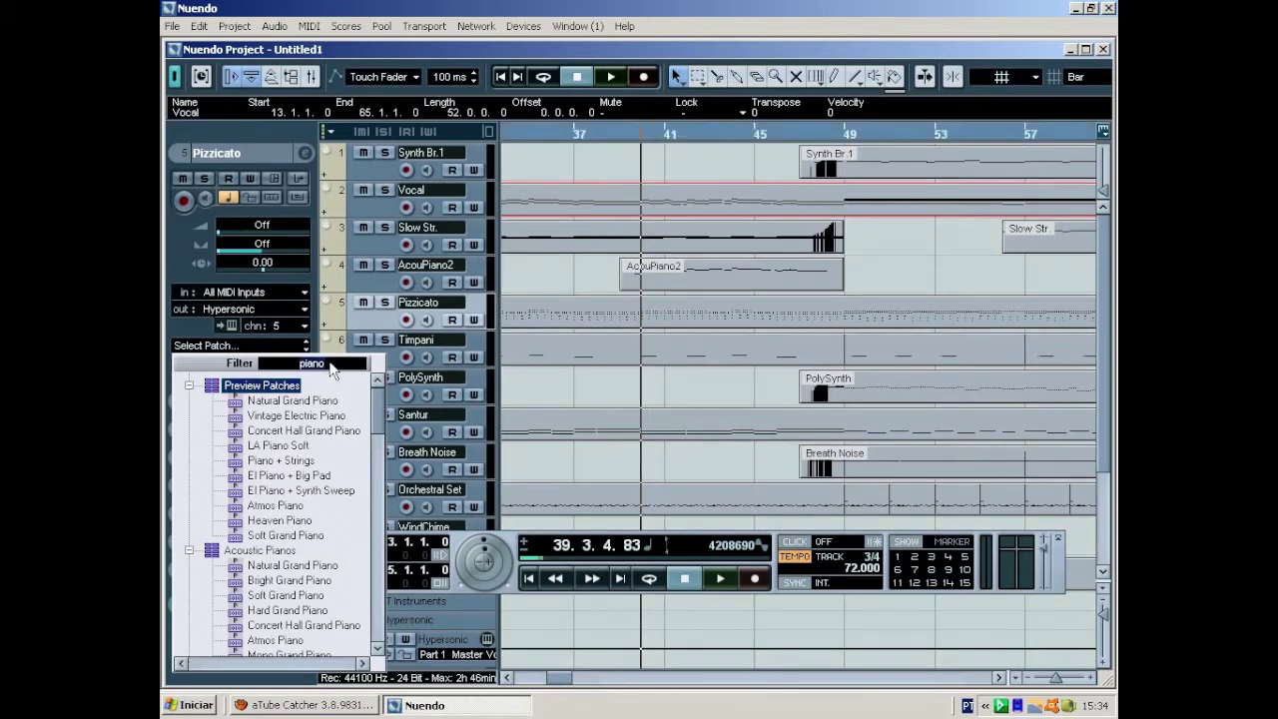
{"action": "double_click", "coordinate": [331, 363]}
{"action": "type", "text": "pizzicato"}
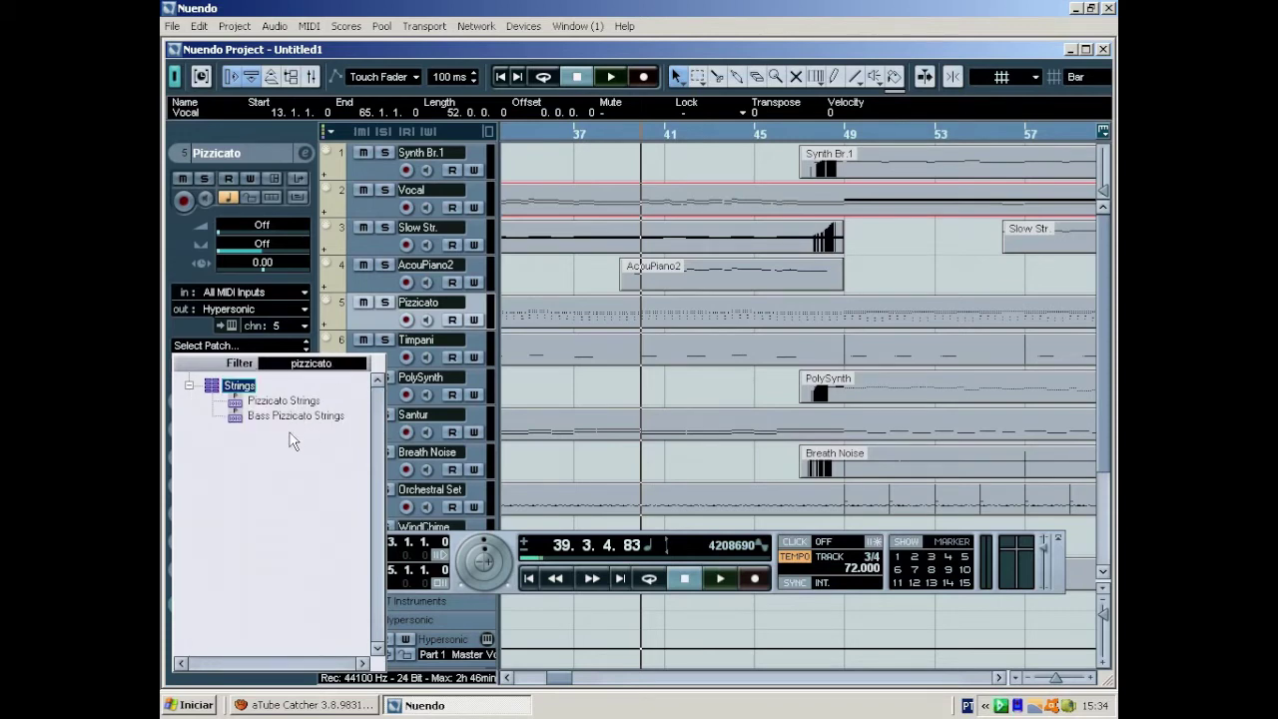
{"action": "left_click", "coordinate": [275, 402]}
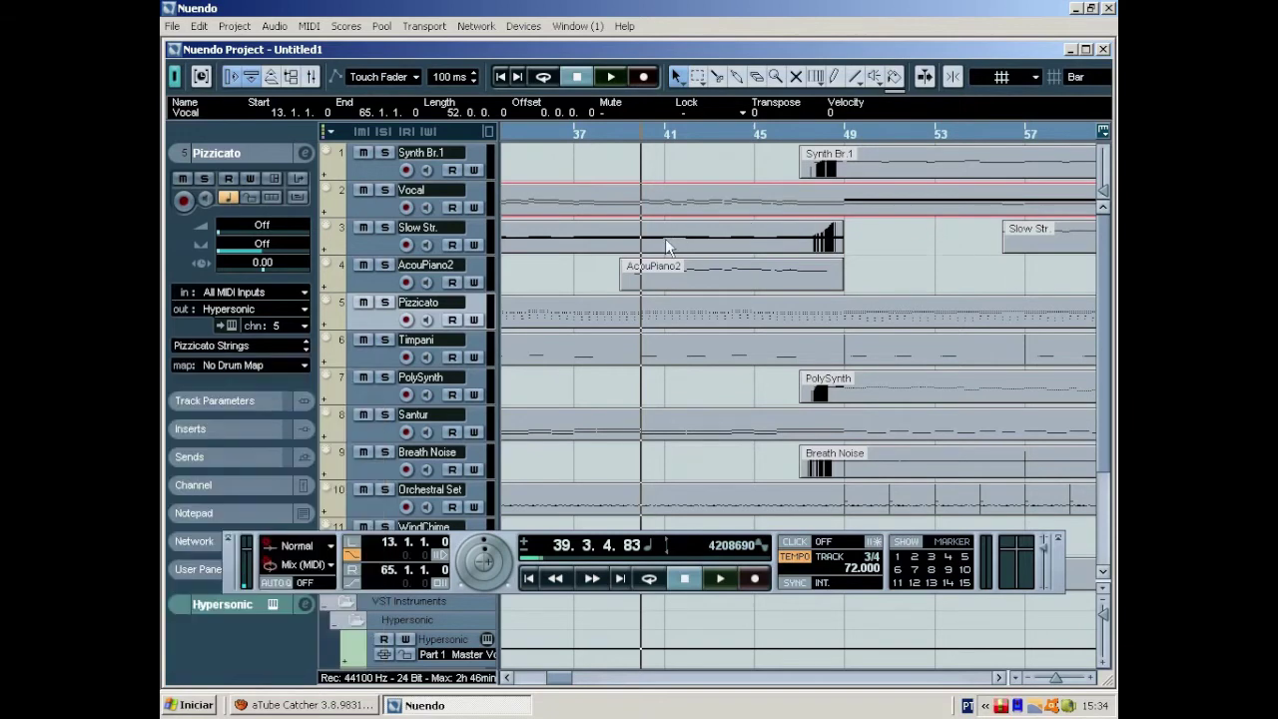
- Play the project and audition the Pizzicato track in solo with the Pizzicato Strings patch, turning its solo off again
{"action": "left_click", "coordinate": [721, 578]}
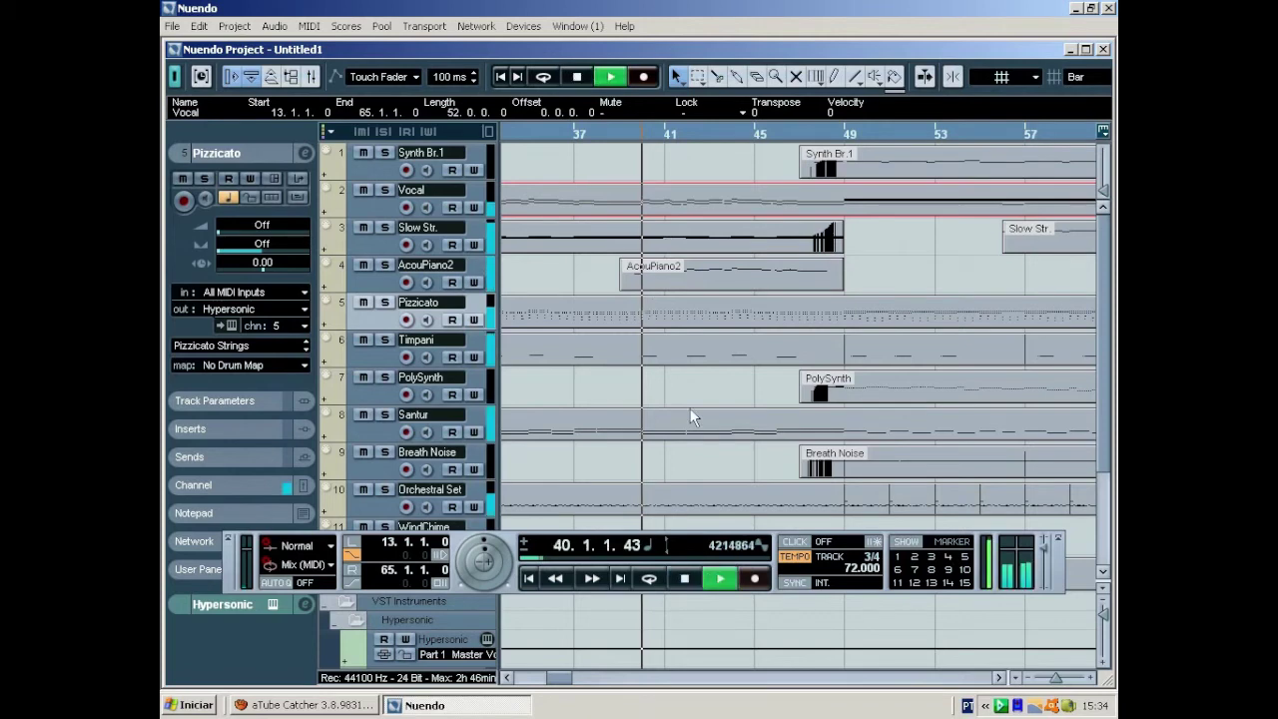
{"action": "left_click", "coordinate": [384, 303]}
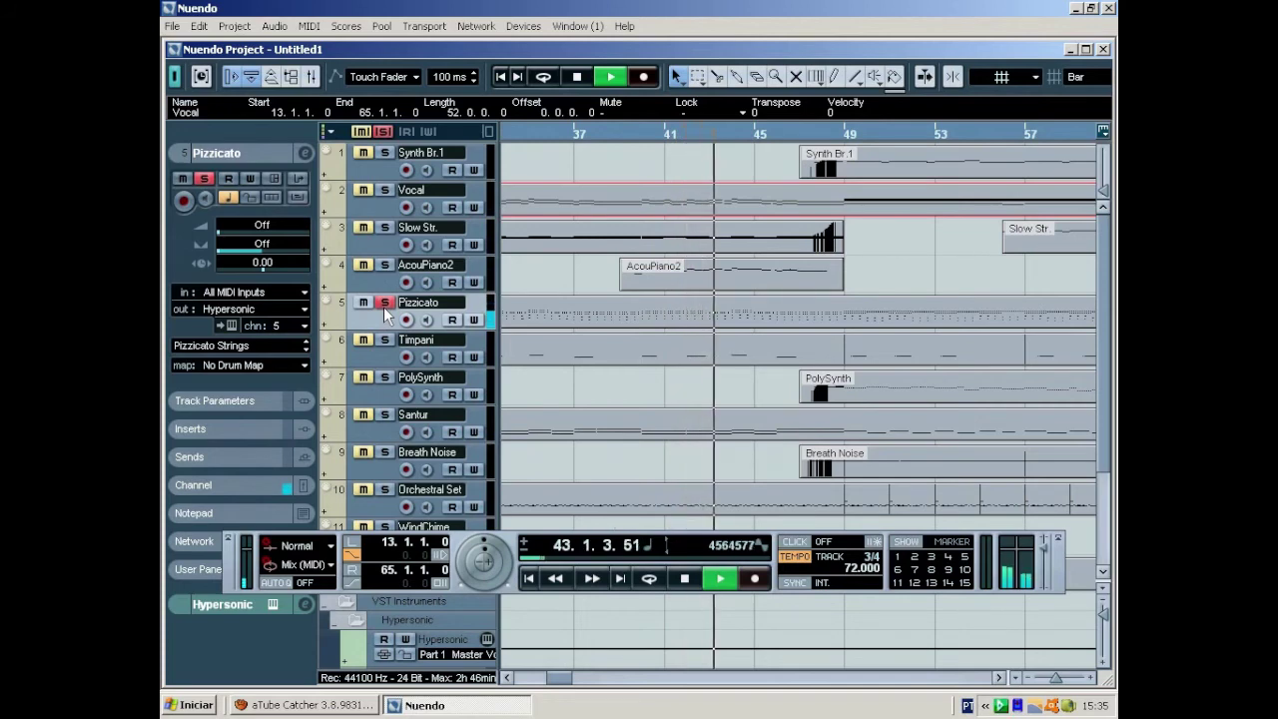
{"action": "key", "text": "space"}
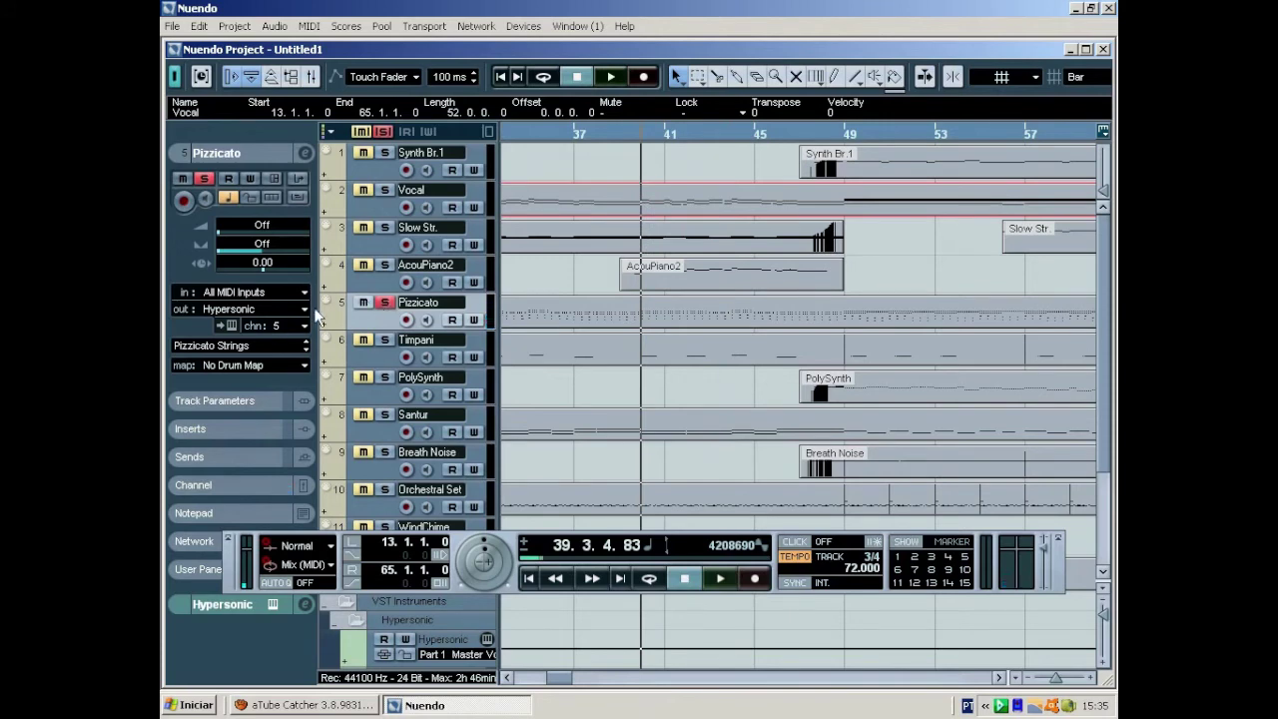
{"action": "left_click", "coordinate": [383, 303]}
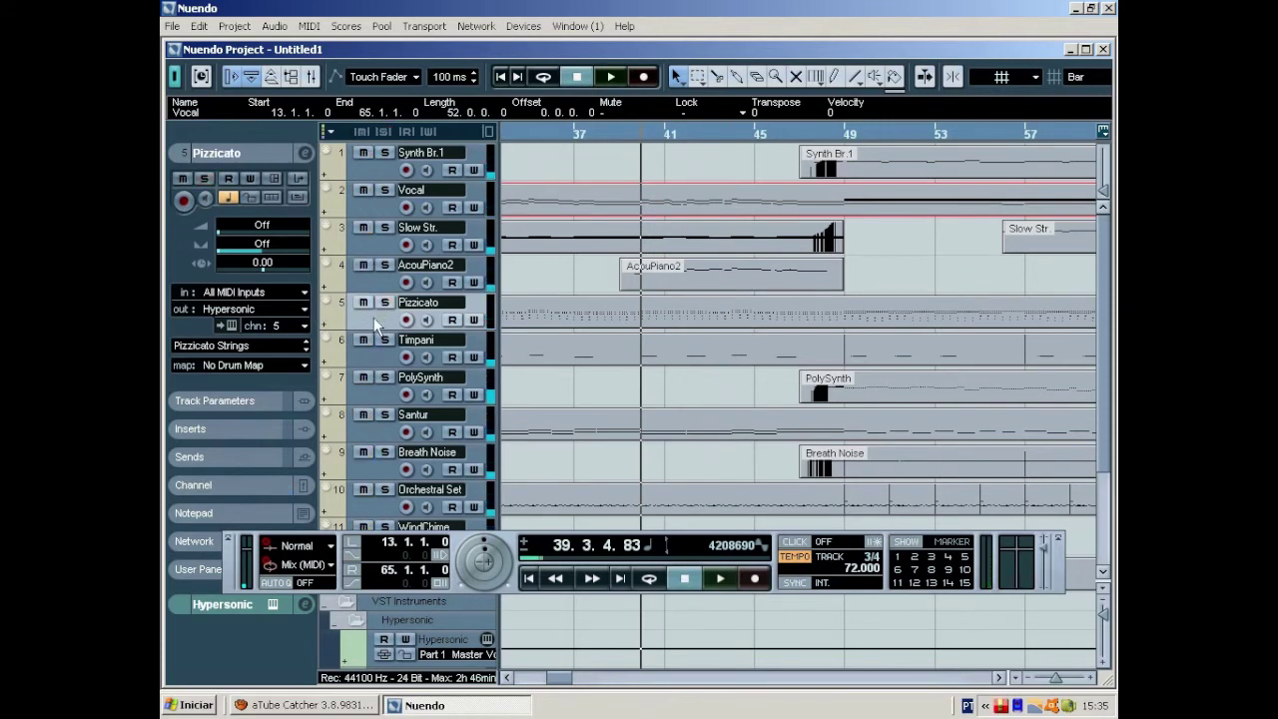
- Change the Pizzicato track's patch to Bass Pizzicato Strings and audition it with a short solo playback
{"action": "left_click", "coordinate": [248, 345]}
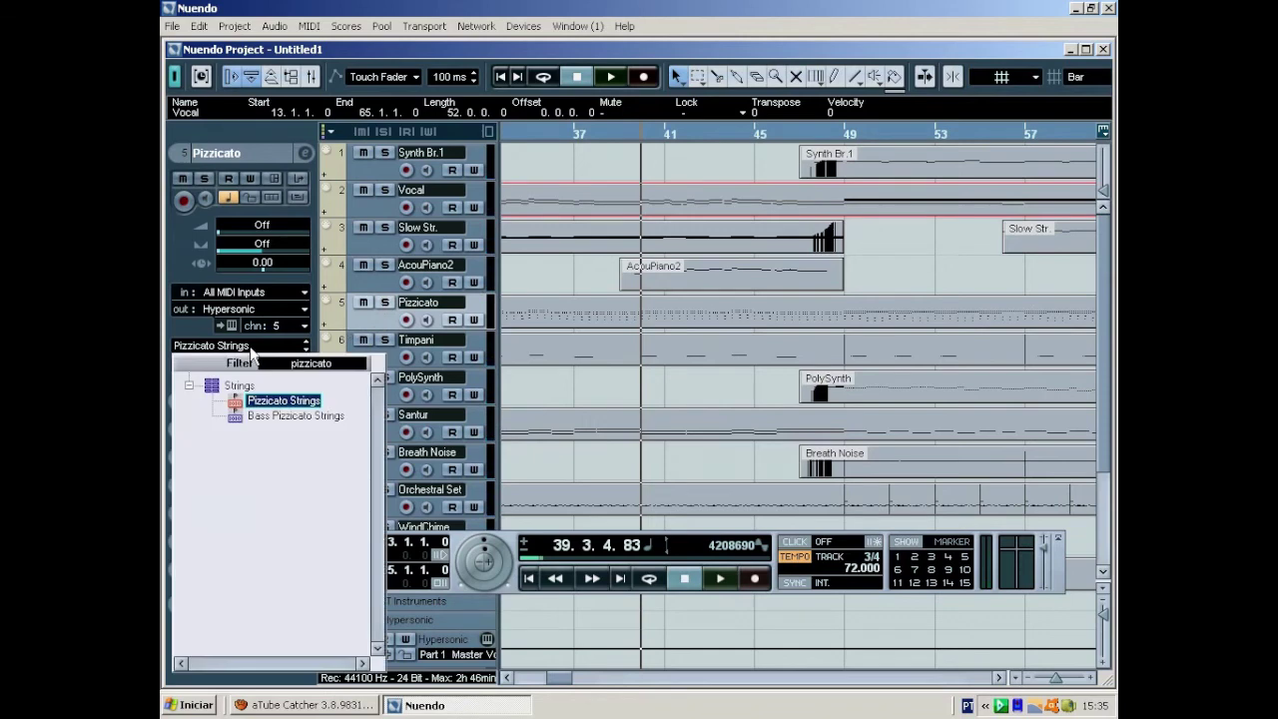
{"action": "double_click", "coordinate": [272, 417]}
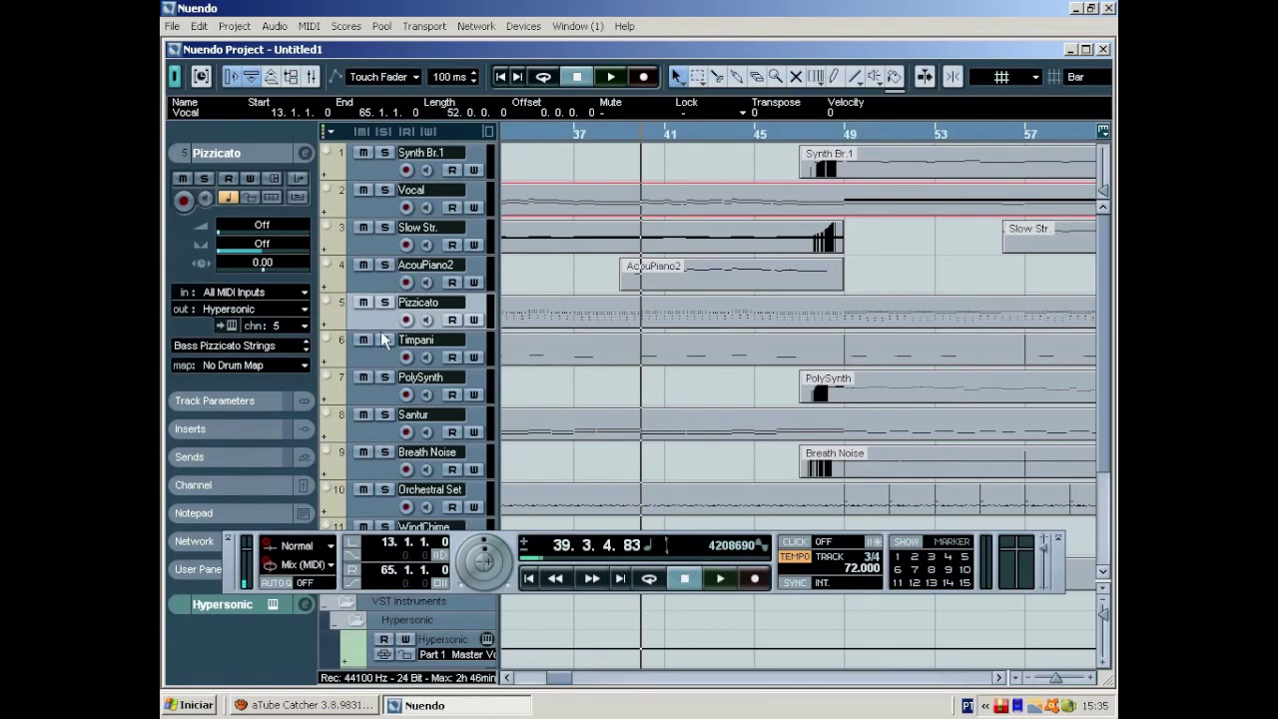
{"action": "left_click", "coordinate": [385, 301]}
{"action": "key", "text": "space"}
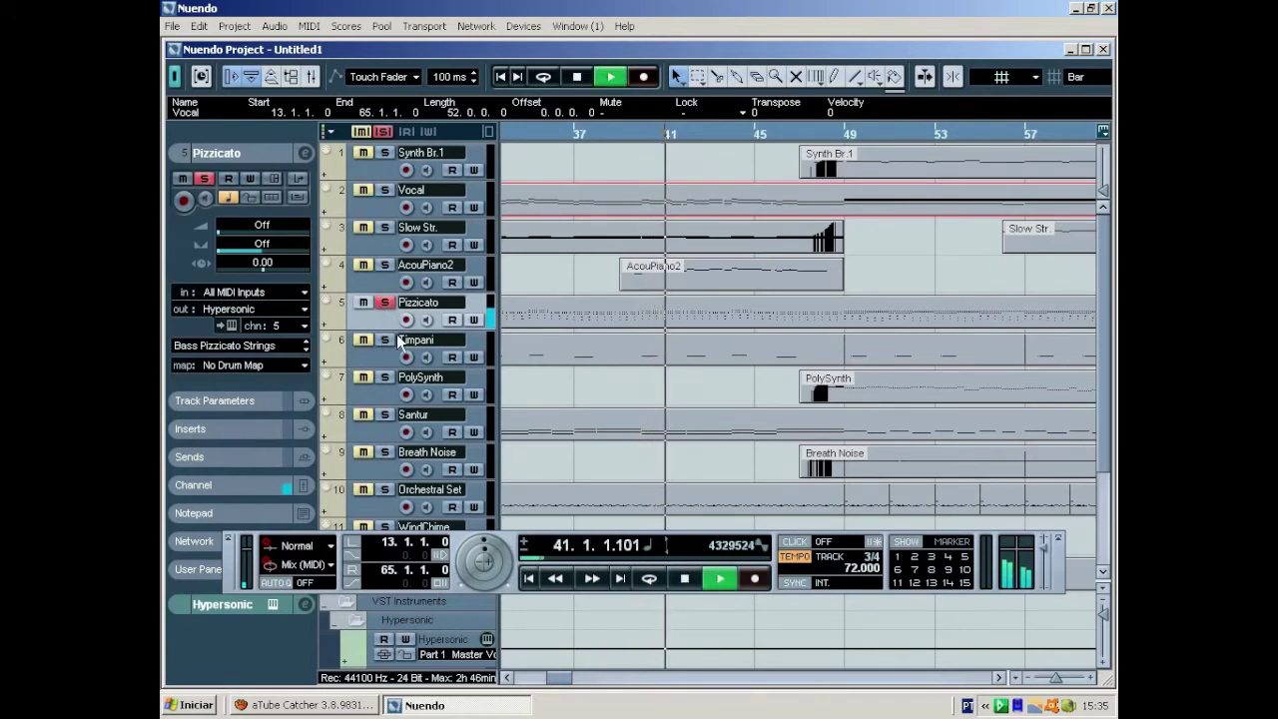
{"action": "key", "text": "space"}
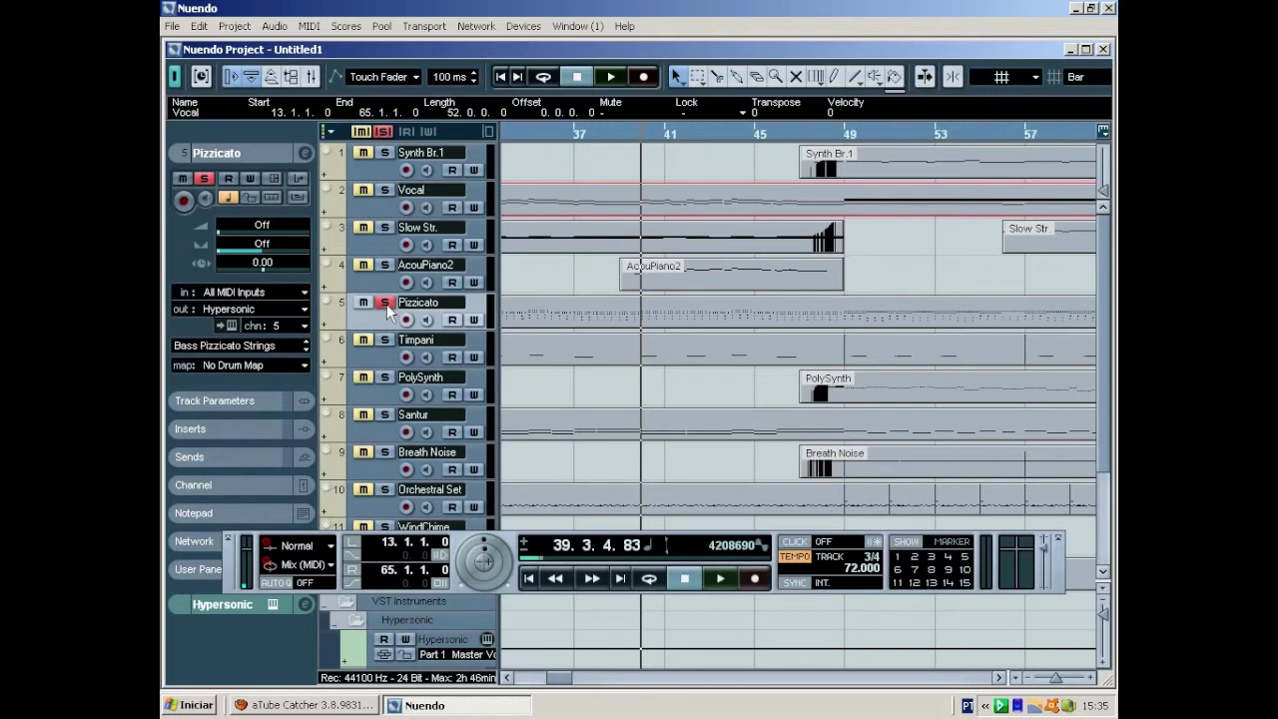
{"action": "left_click", "coordinate": [385, 303]}
- Route the Timpani track to Hypersonic and assign it the Big Timpani patch by filtering for "timpani"
{"action": "left_click", "coordinate": [379, 354]}
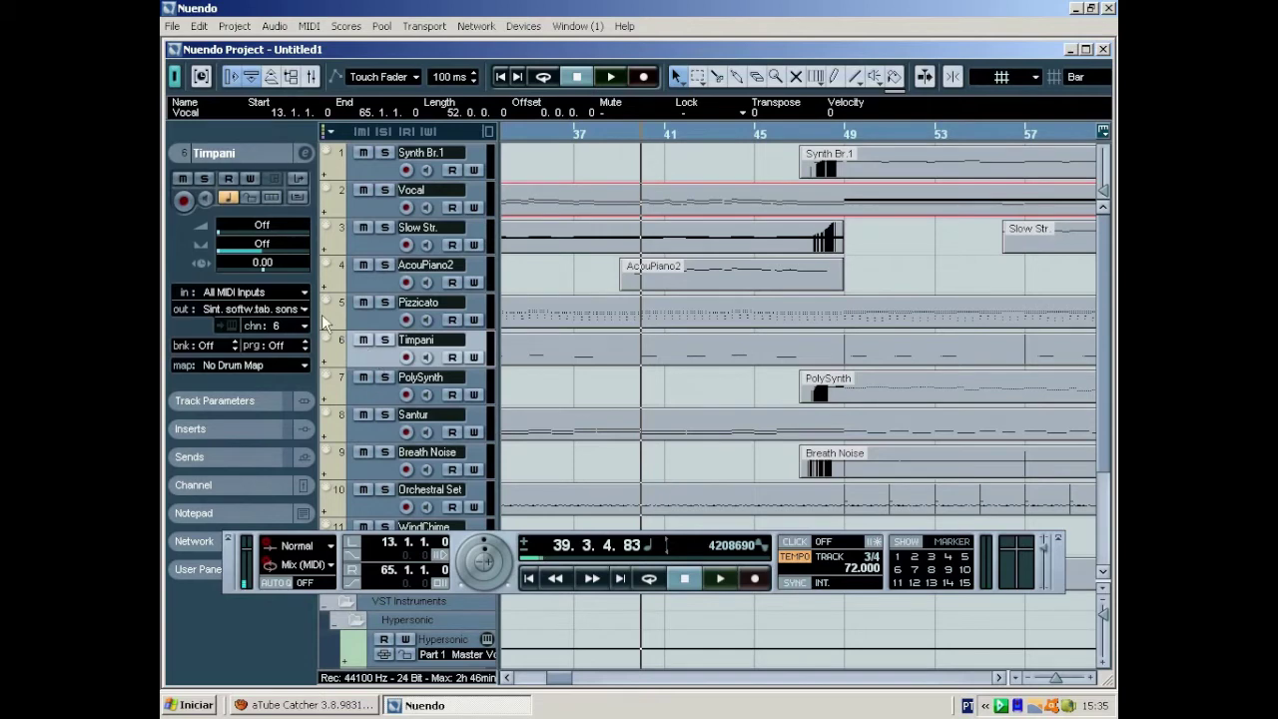
{"action": "left_click", "coordinate": [245, 310]}
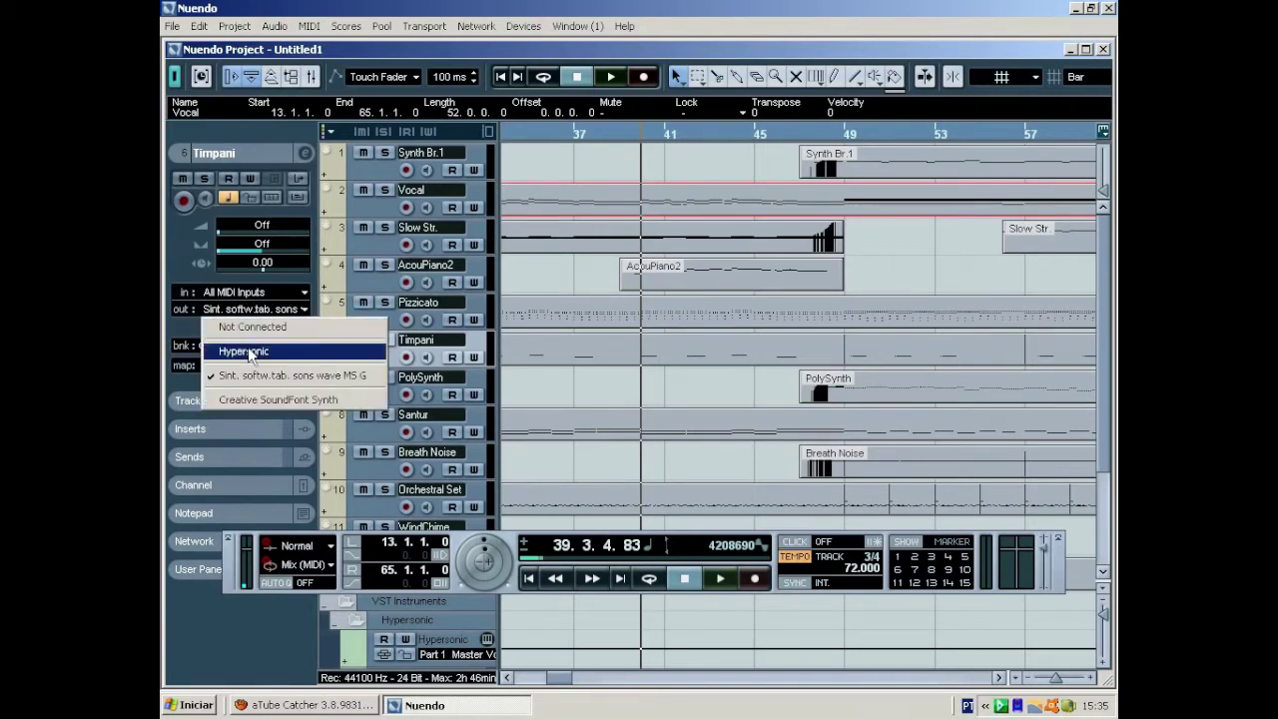
{"action": "left_click", "coordinate": [246, 349]}
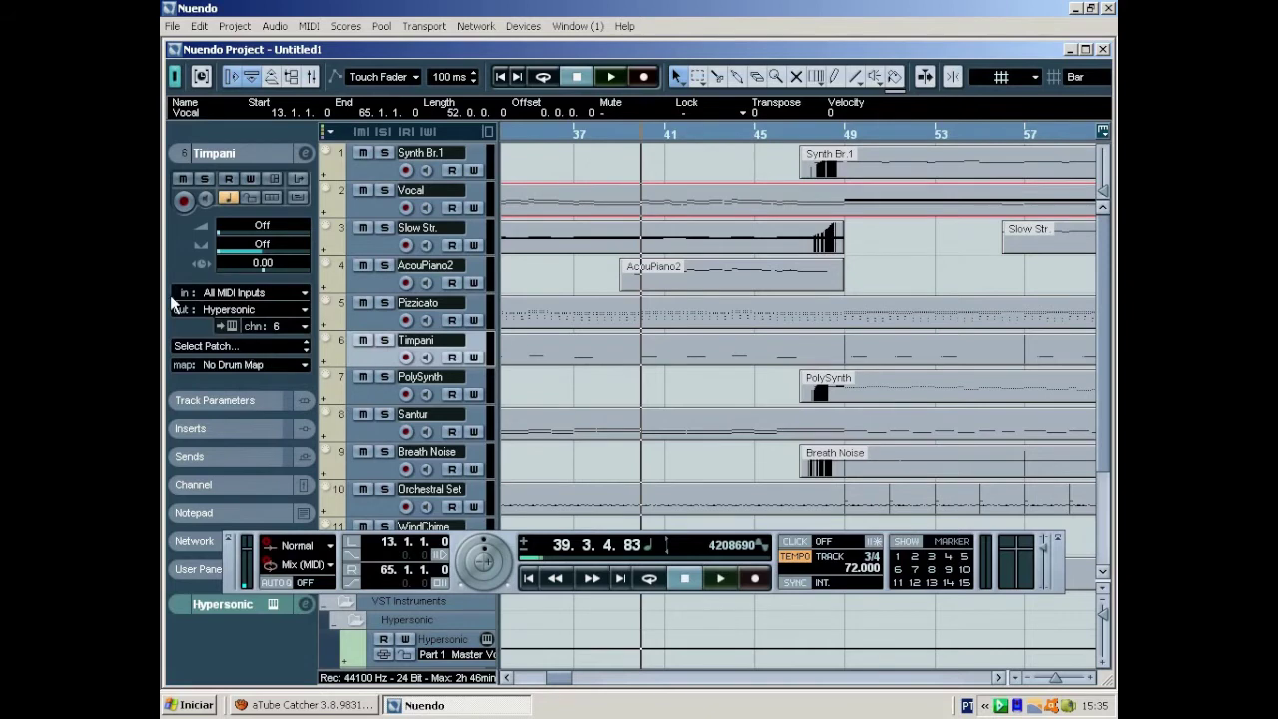
{"action": "left_click", "coordinate": [244, 347]}
{"action": "left_click", "coordinate": [343, 366]}
{"action": "type", "text": "timpani"}
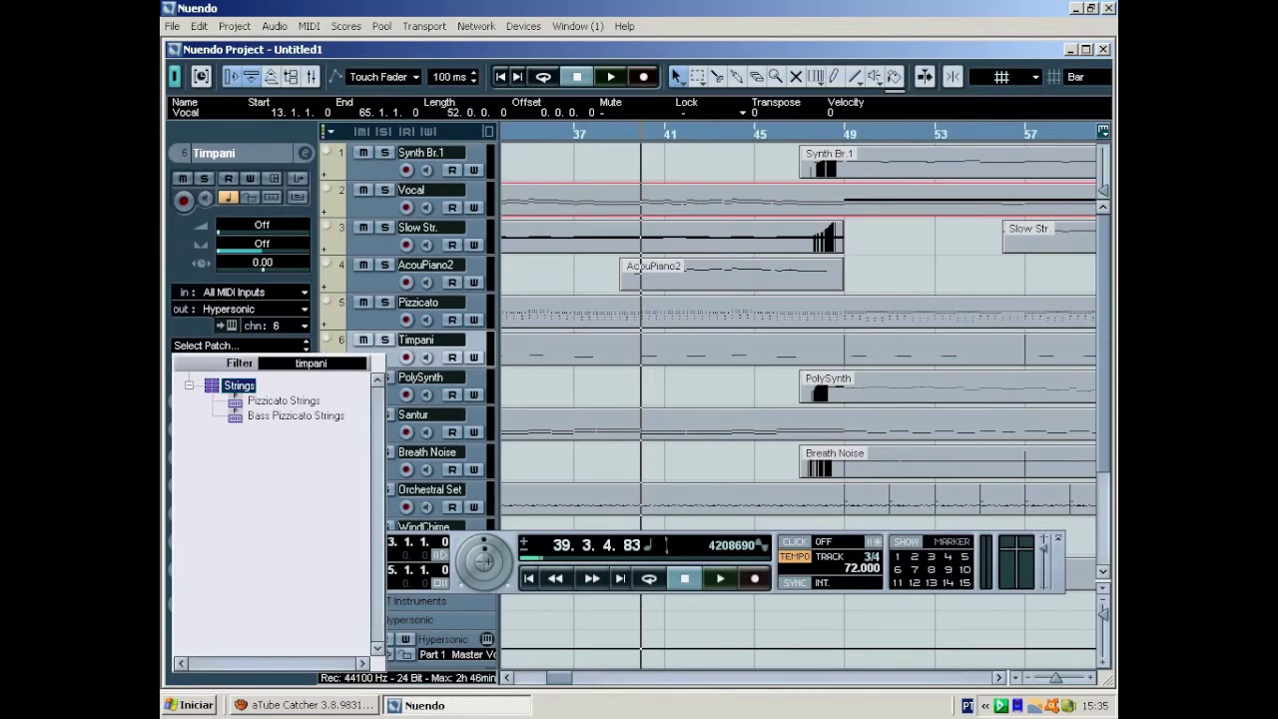
{"action": "key", "text": "Return"}
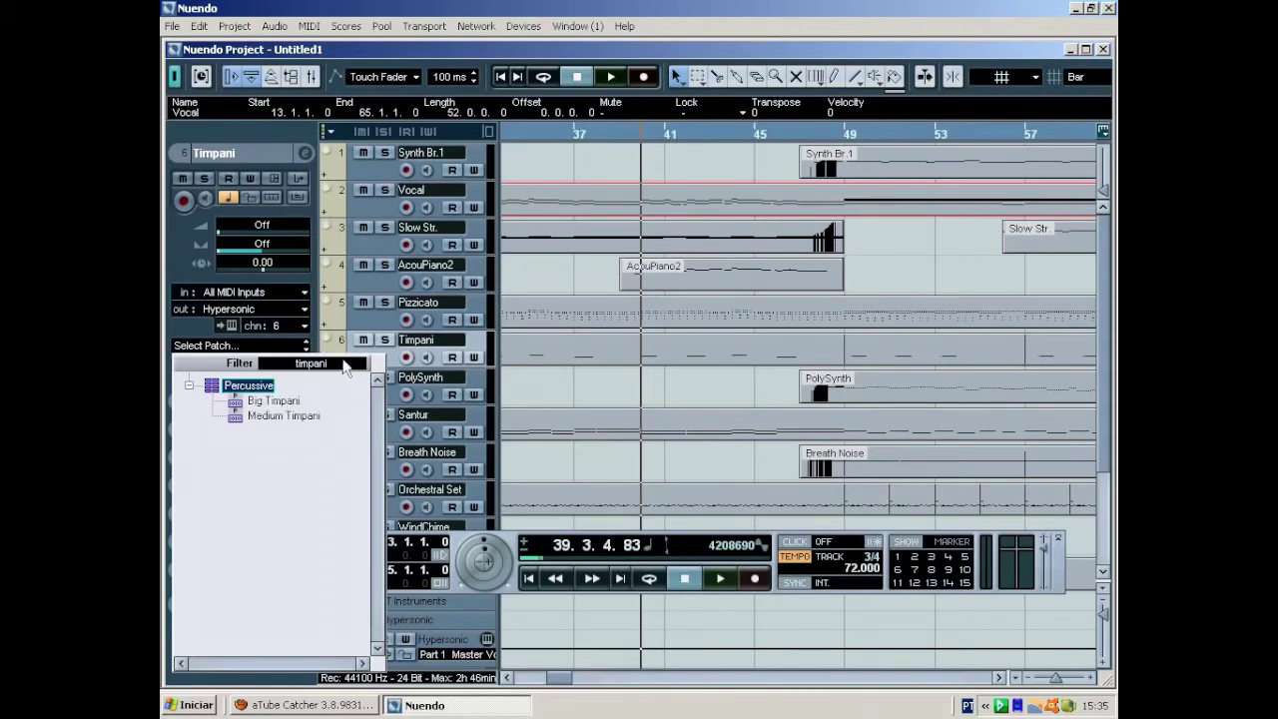
{"action": "left_click", "coordinate": [287, 403]}
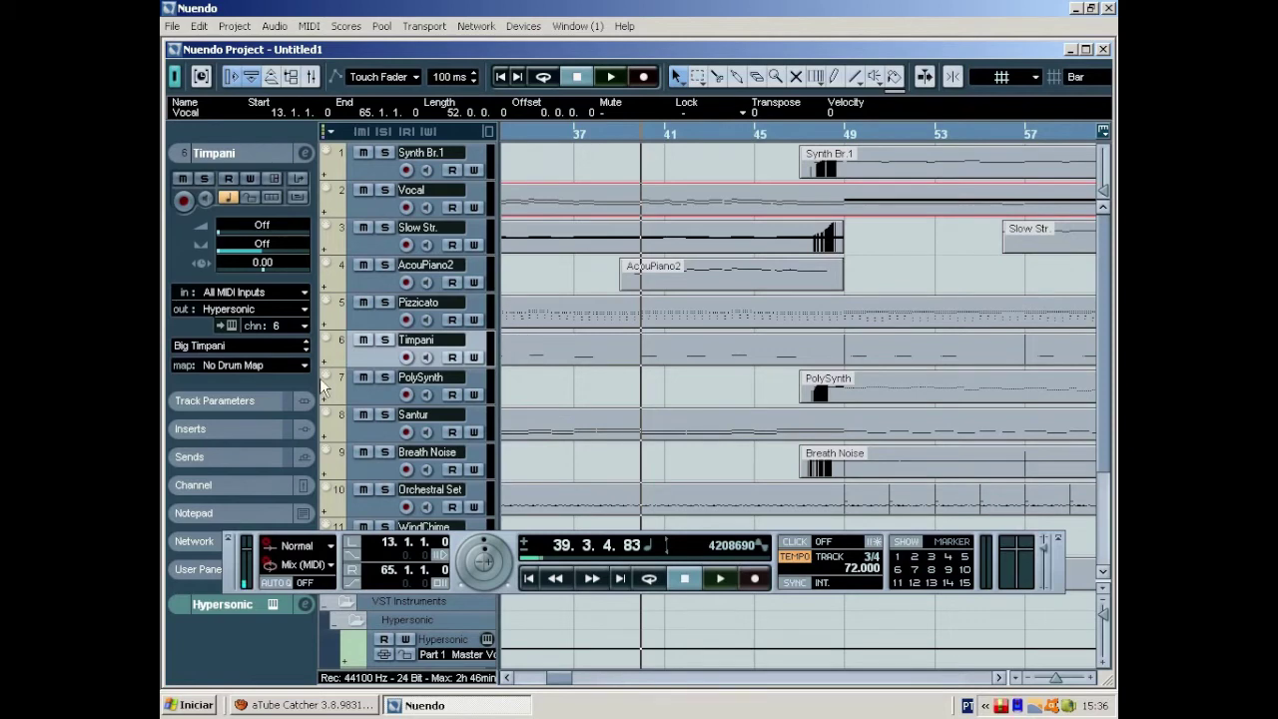
- Solo the Timpani track and play it, repositioning the project cursor just before bar 42
{"action": "left_click", "coordinate": [384, 340]}
{"action": "key", "text": "space"}
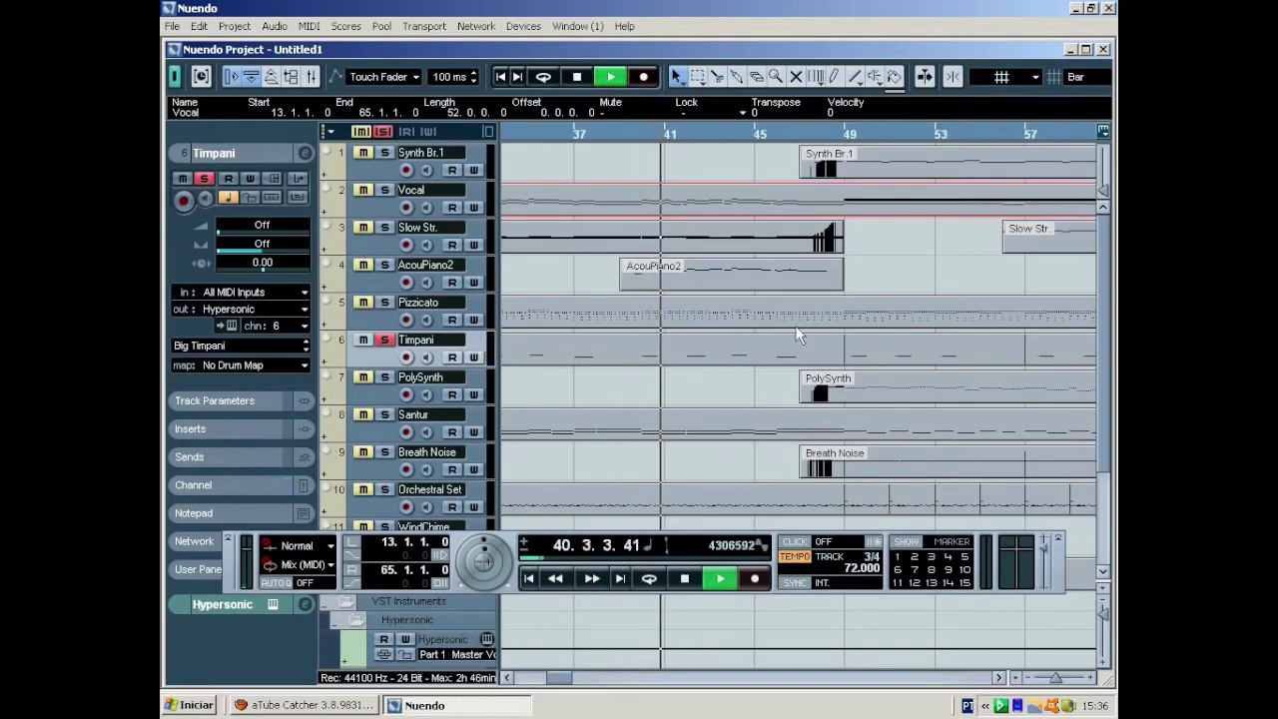
{"action": "left_click", "coordinate": [697, 133]}
{"action": "left_click", "coordinate": [686, 130]}
{"action": "key", "text": "space"}
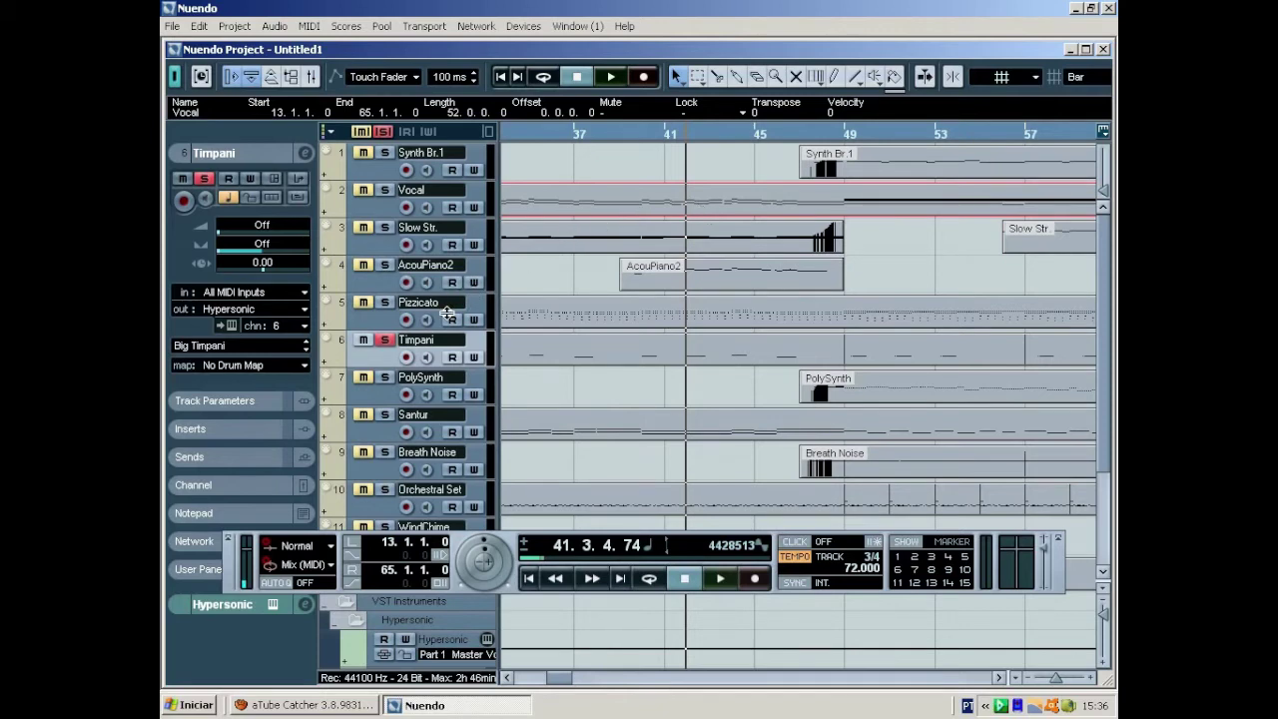
- Open the Timpani part in the Key Editor and activate the Object Selection tool
{"action": "double_click", "coordinate": [617, 347]}
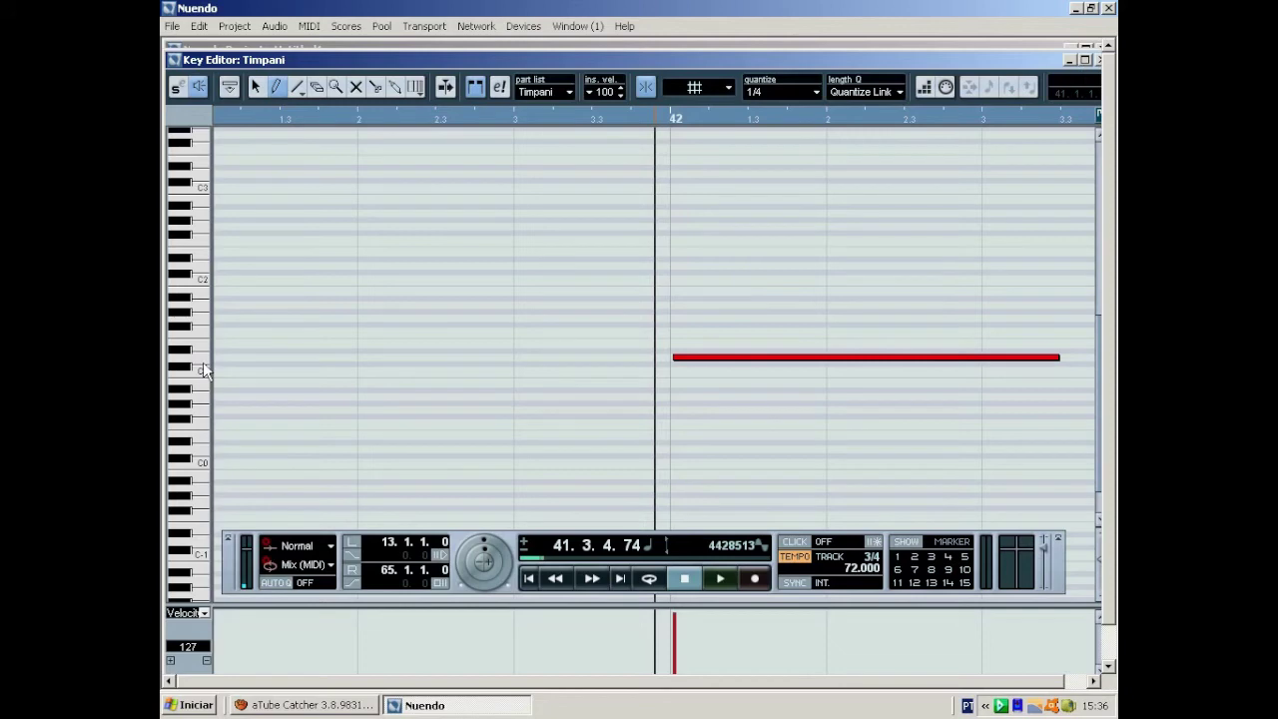
{"action": "left_click_drag", "start_coordinate": [198, 331], "coordinate": [205, 304]}
{"action": "right_click", "coordinate": [627, 312]}
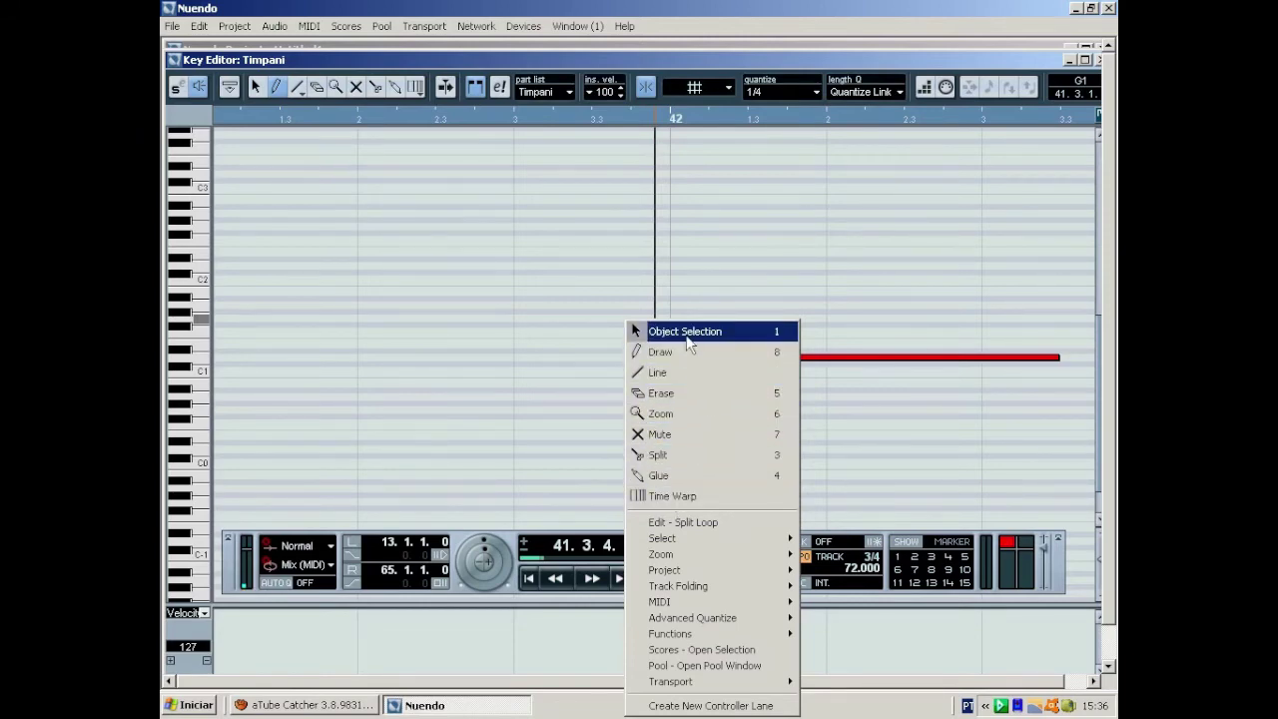
{"action": "left_click", "coordinate": [686, 331]}
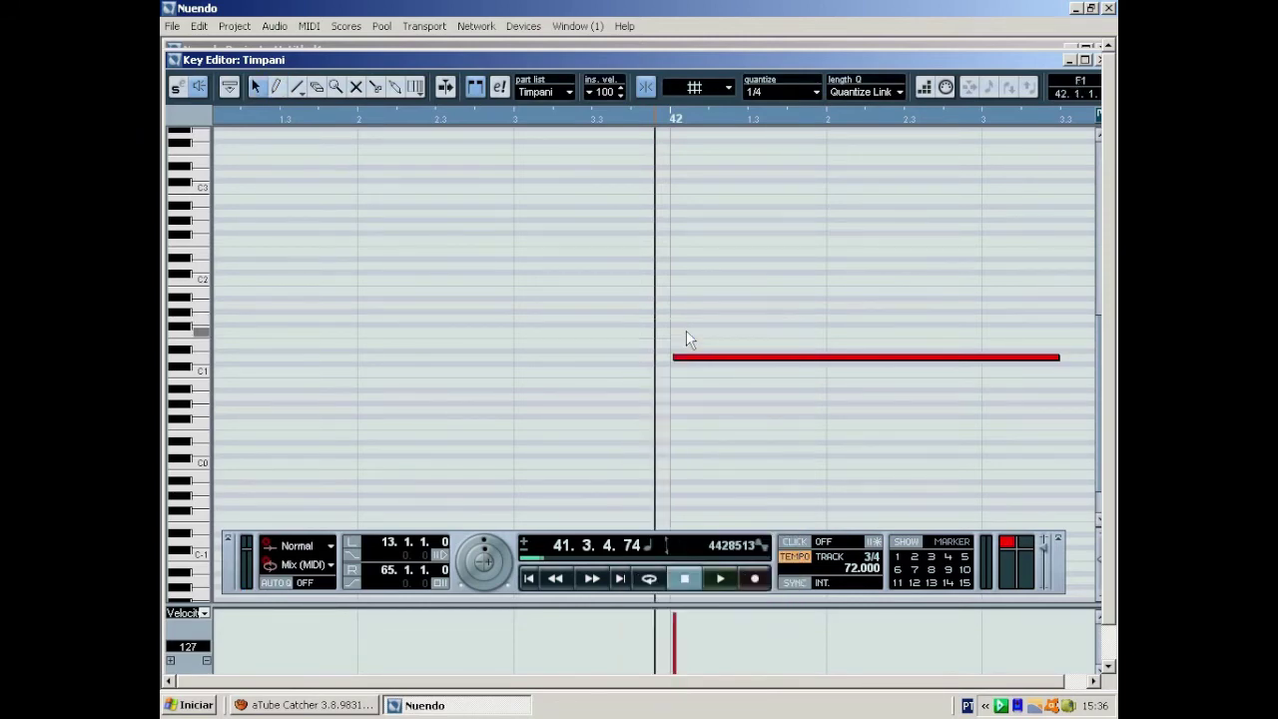
- Maximize the Key Editor around the Timpani note at bar 42 and move the transport panel higher over the note grid
{"action": "left_click_drag", "start_coordinate": [516, 134], "coordinate": [1098, 524]}
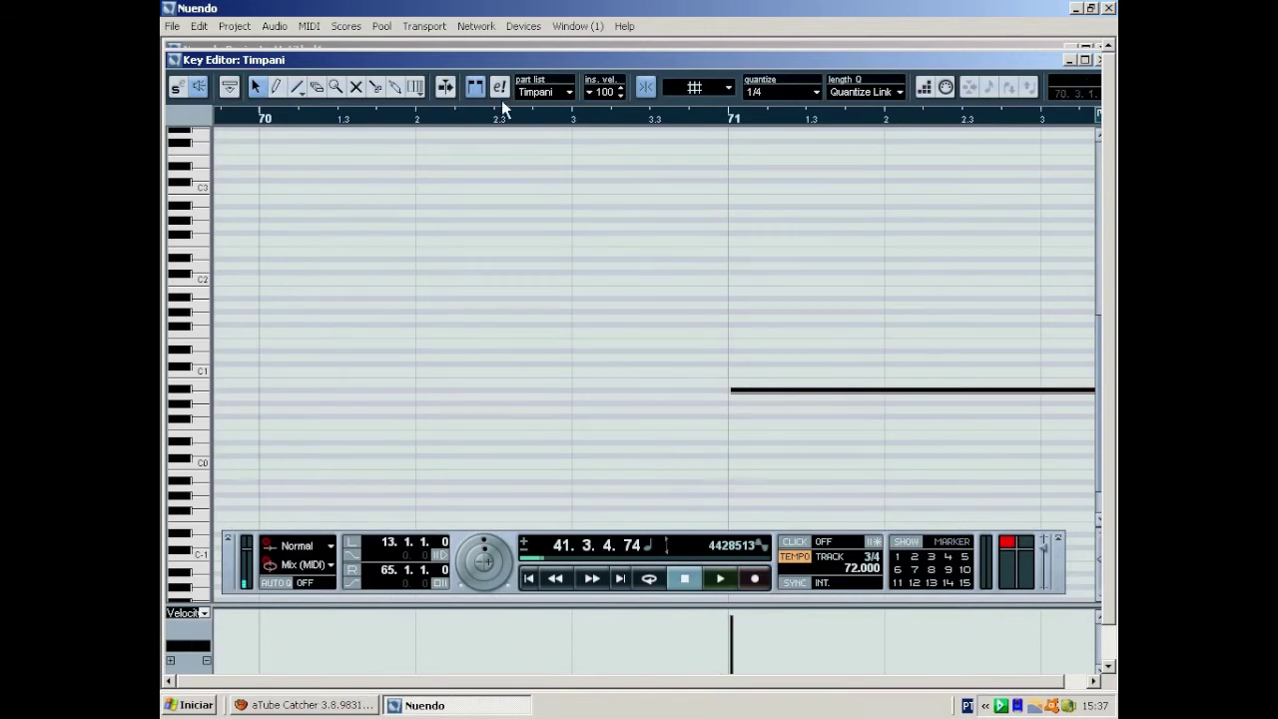
{"action": "left_click_drag", "start_coordinate": [463, 537], "coordinate": [515, 392]}
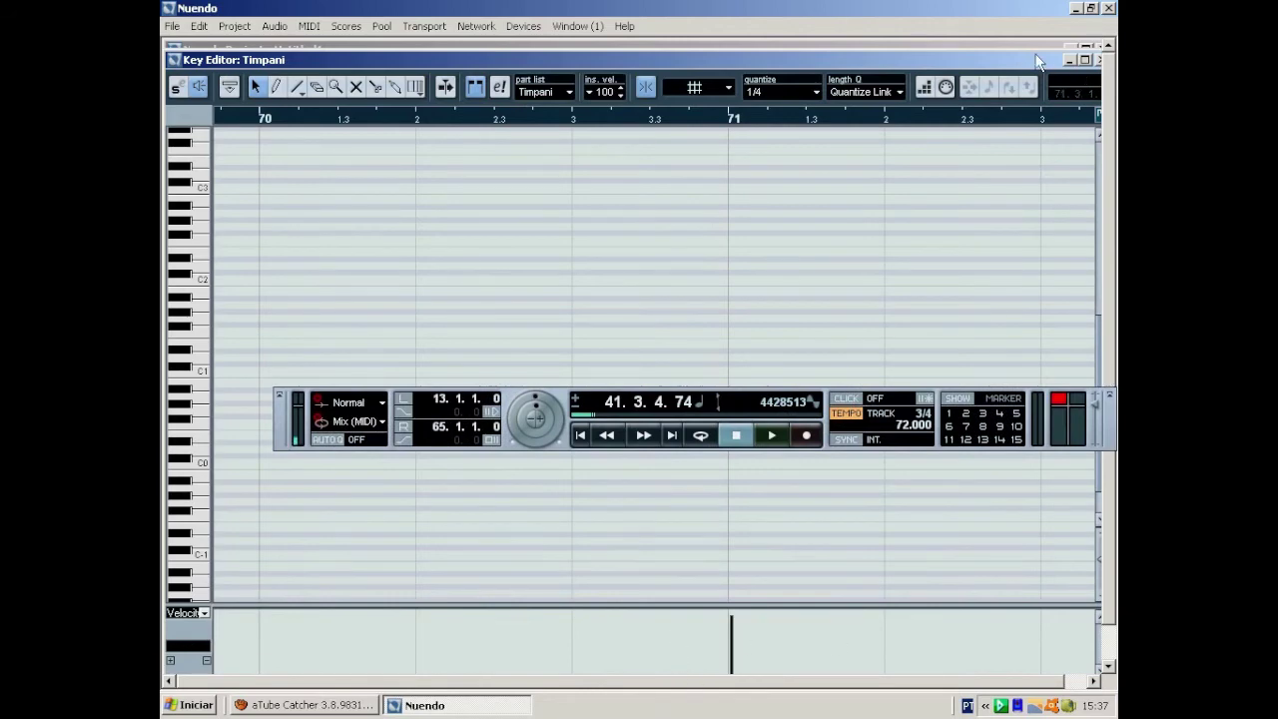
{"action": "left_click", "coordinate": [1086, 60]}
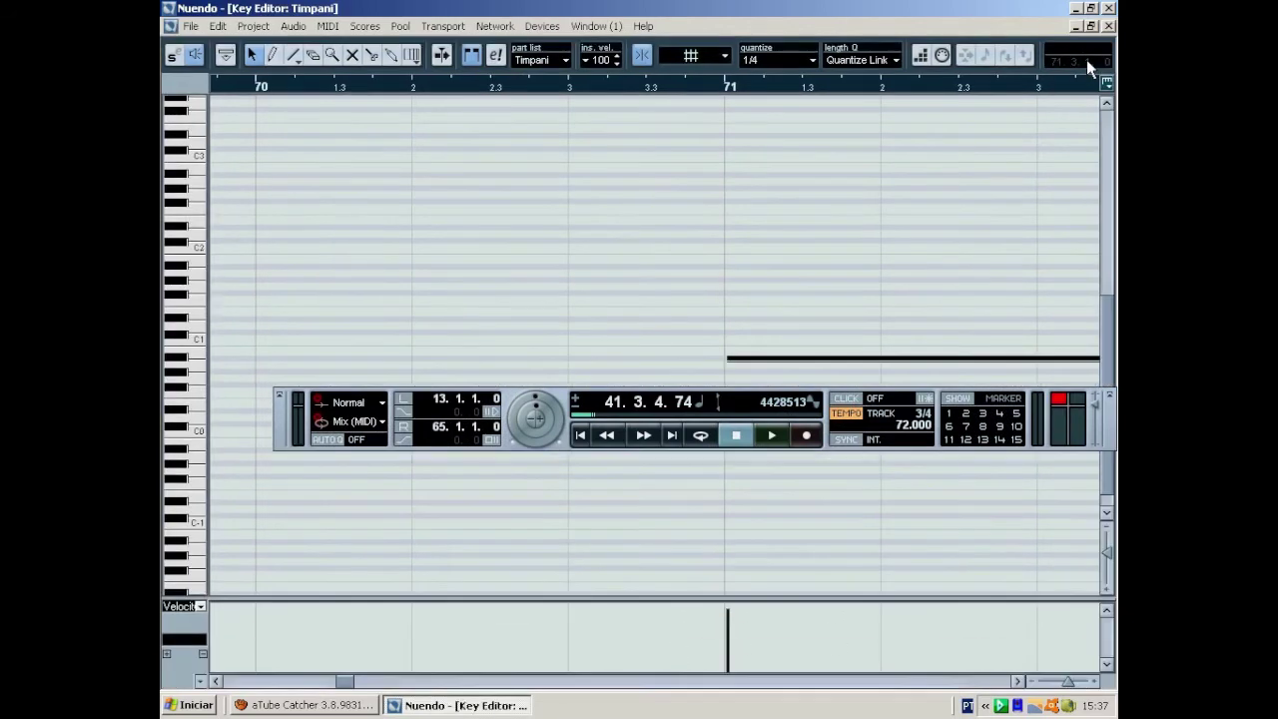
{"action": "left_click_drag", "start_coordinate": [347, 683], "coordinate": [300, 682]}
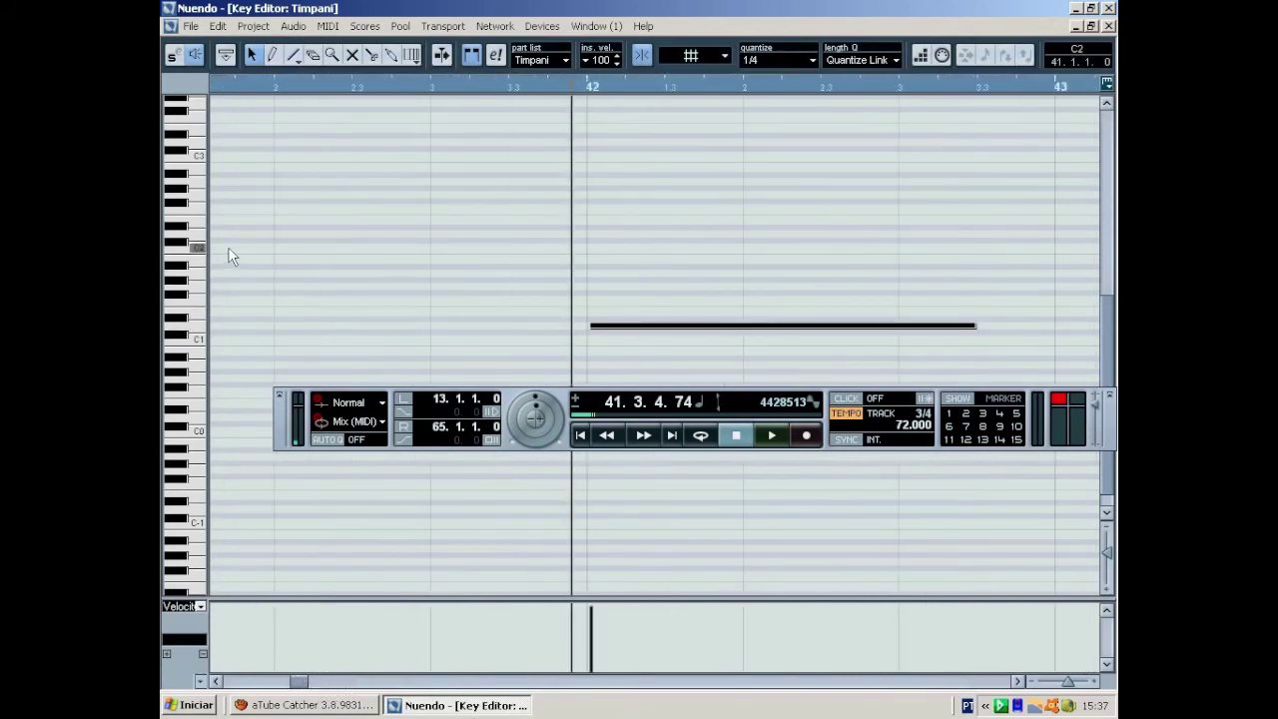
- Sound the keys around A2, raise the Timpani note at bar 42 to G#2 and close the Key Editor
{"action": "left_click", "coordinate": [188, 190]}
{"action": "left_click", "coordinate": [190, 209]}
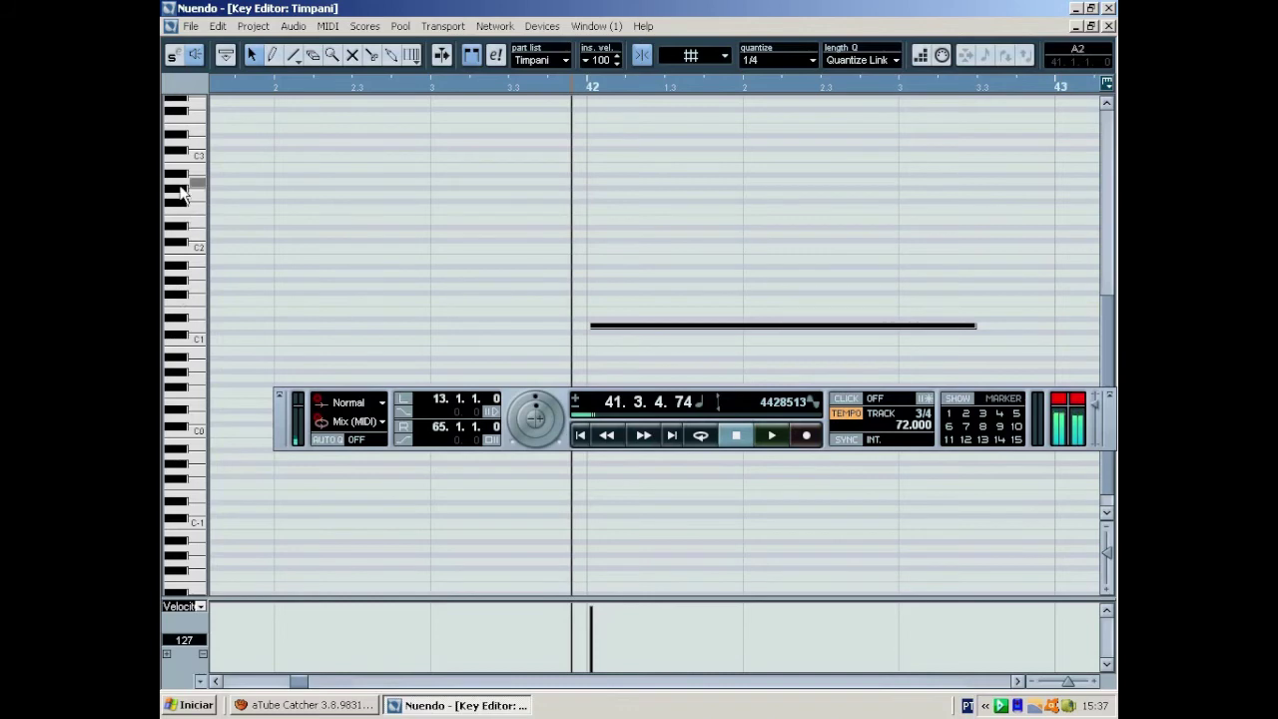
{"action": "left_click", "coordinate": [649, 325]}
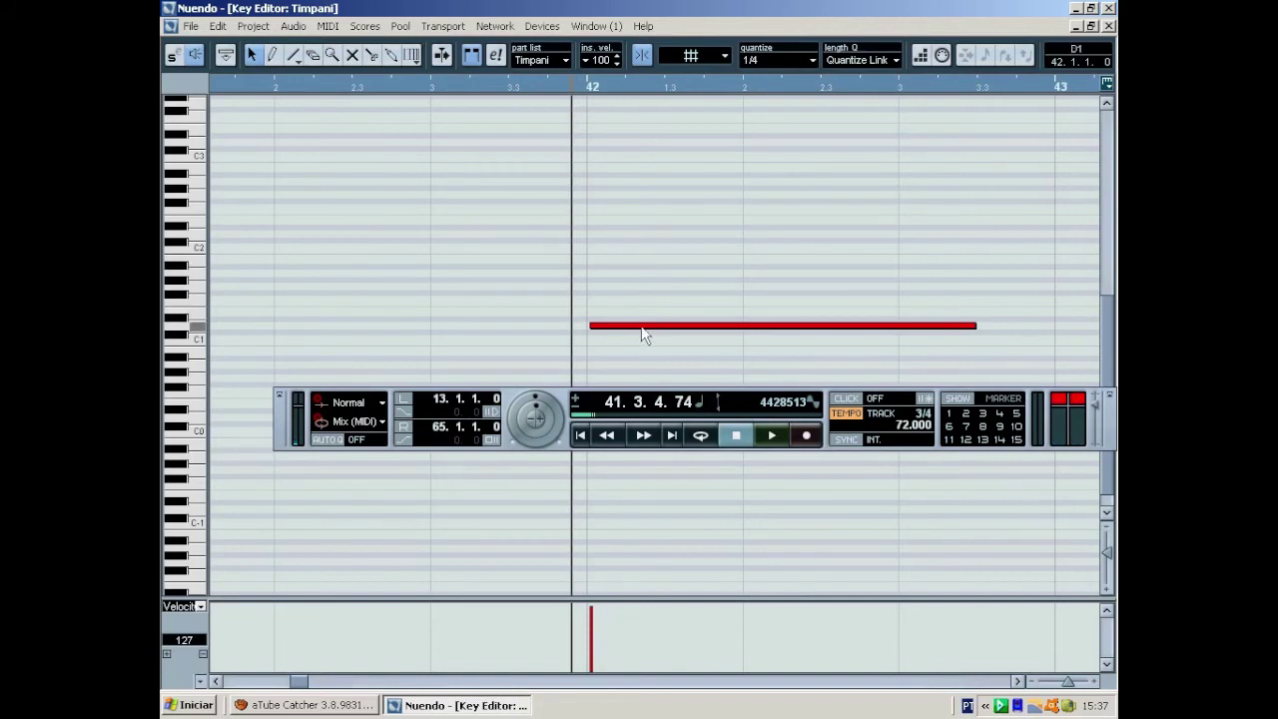
{"action": "left_click_drag", "start_coordinate": [646, 331], "coordinate": [652, 197]}
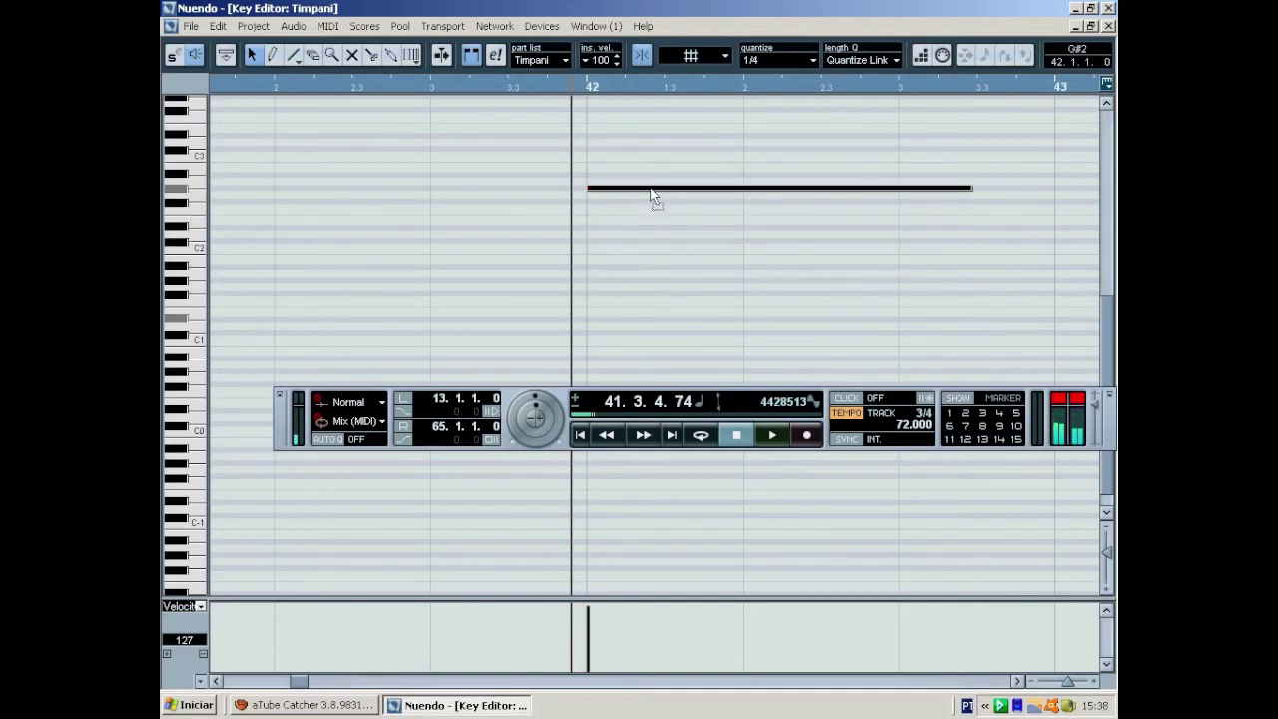
{"action": "left_click", "coordinate": [1109, 28]}
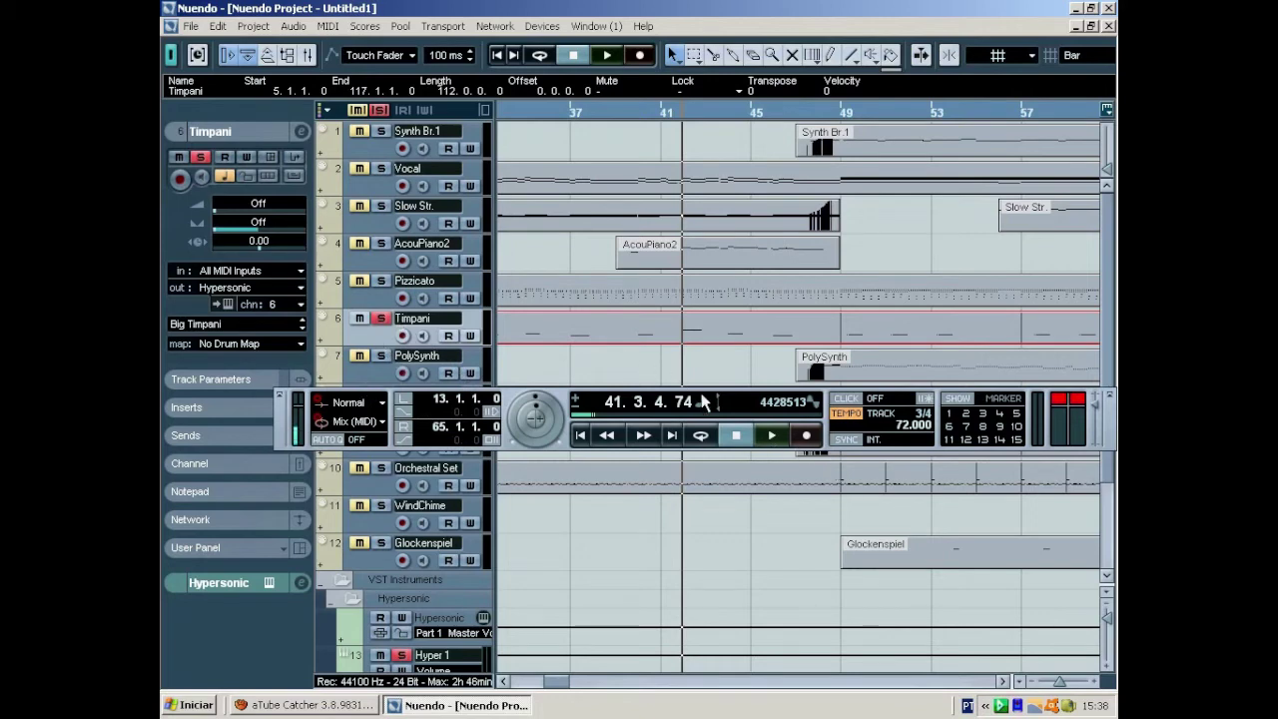
- Play the soloed Timpani track from just before bar 42, turn off its solo and move the transport panel below the MIDI tracks
{"action": "left_click", "coordinate": [764, 443]}
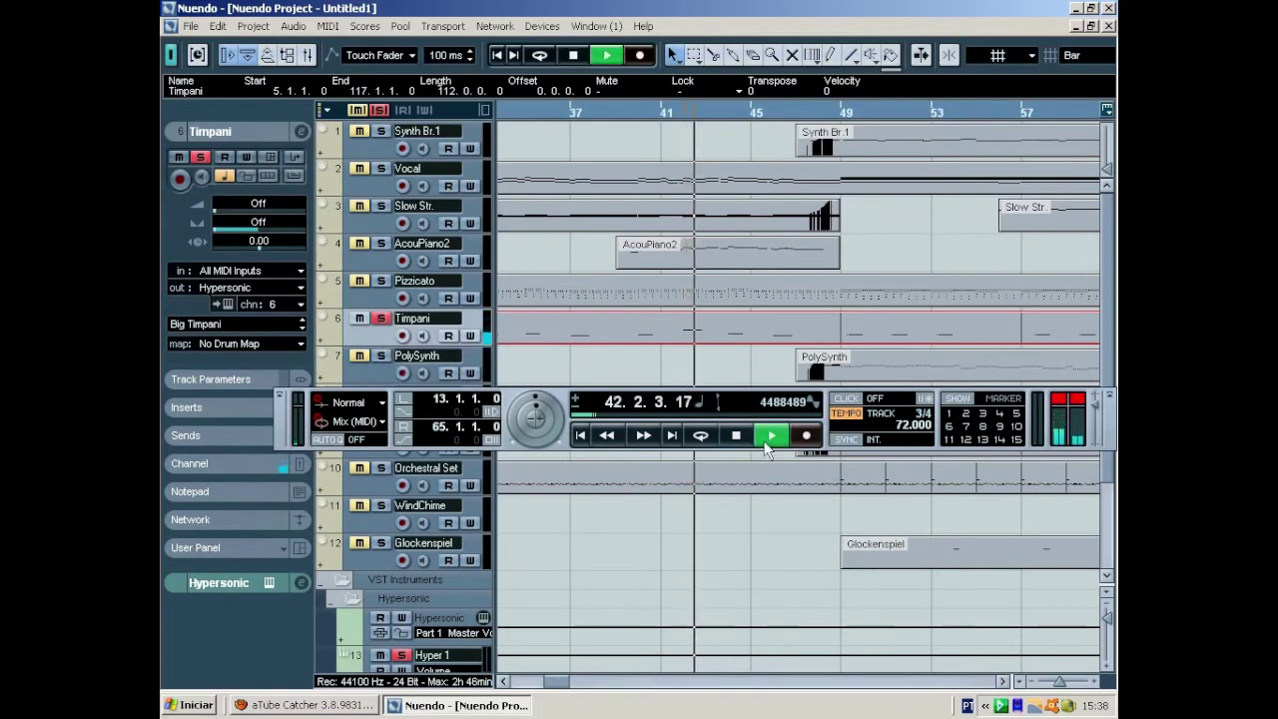
{"action": "left_click", "coordinate": [737, 437]}
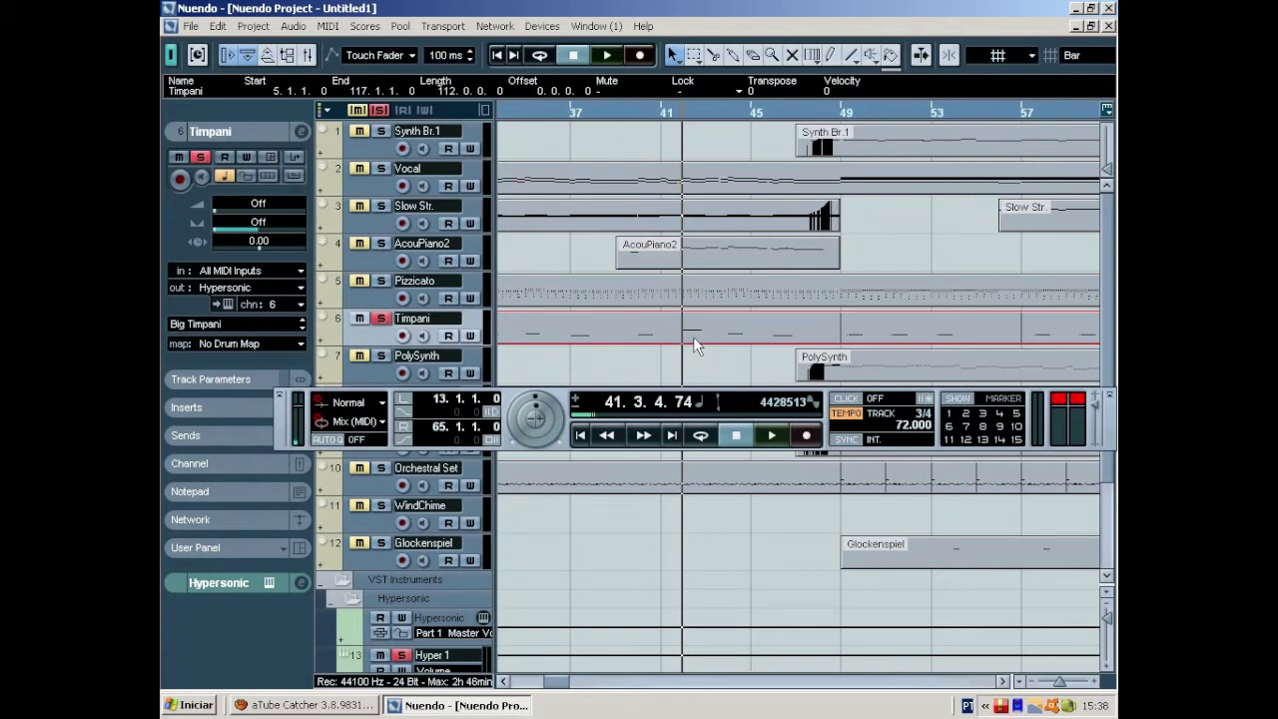
{"action": "left_click", "coordinate": [384, 317]}
{"action": "left_click_drag", "start_coordinate": [519, 397], "coordinate": [560, 598]}
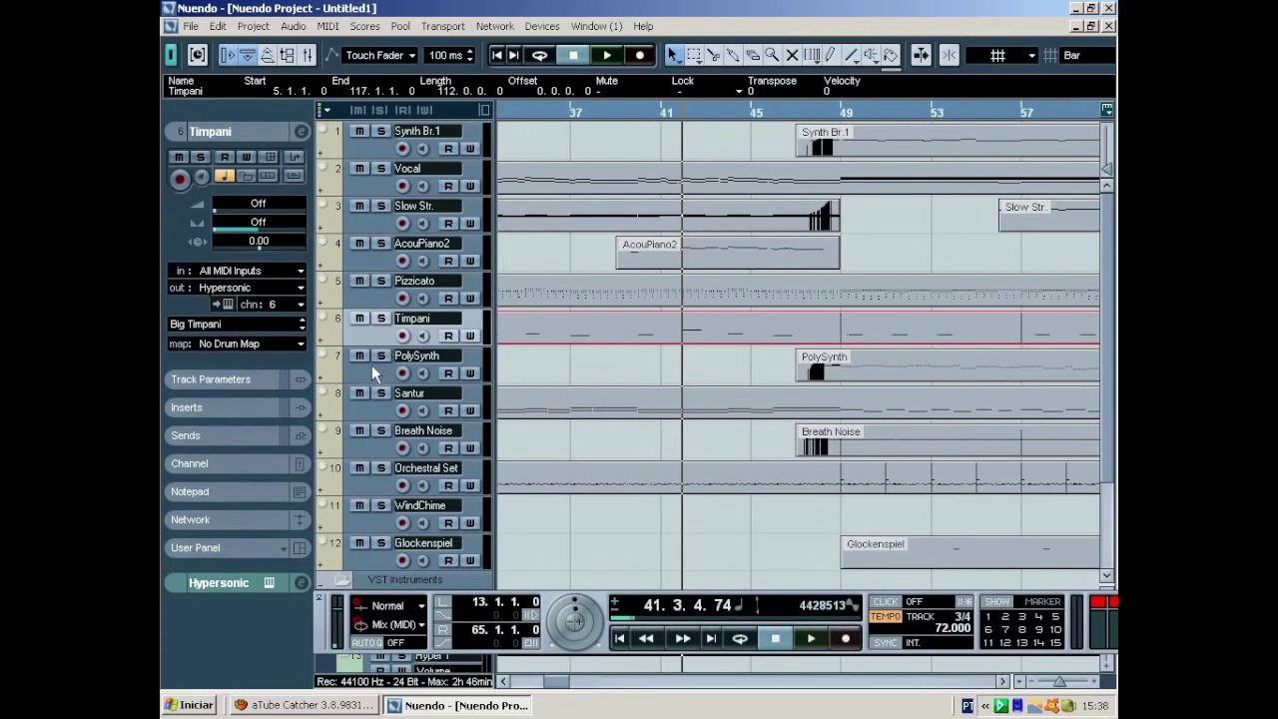
- Route the PolySynth track's output to Hypersonic, filter the patches by "synth" and assign the Synth Wurli patch
{"action": "left_click", "coordinate": [371, 372]}
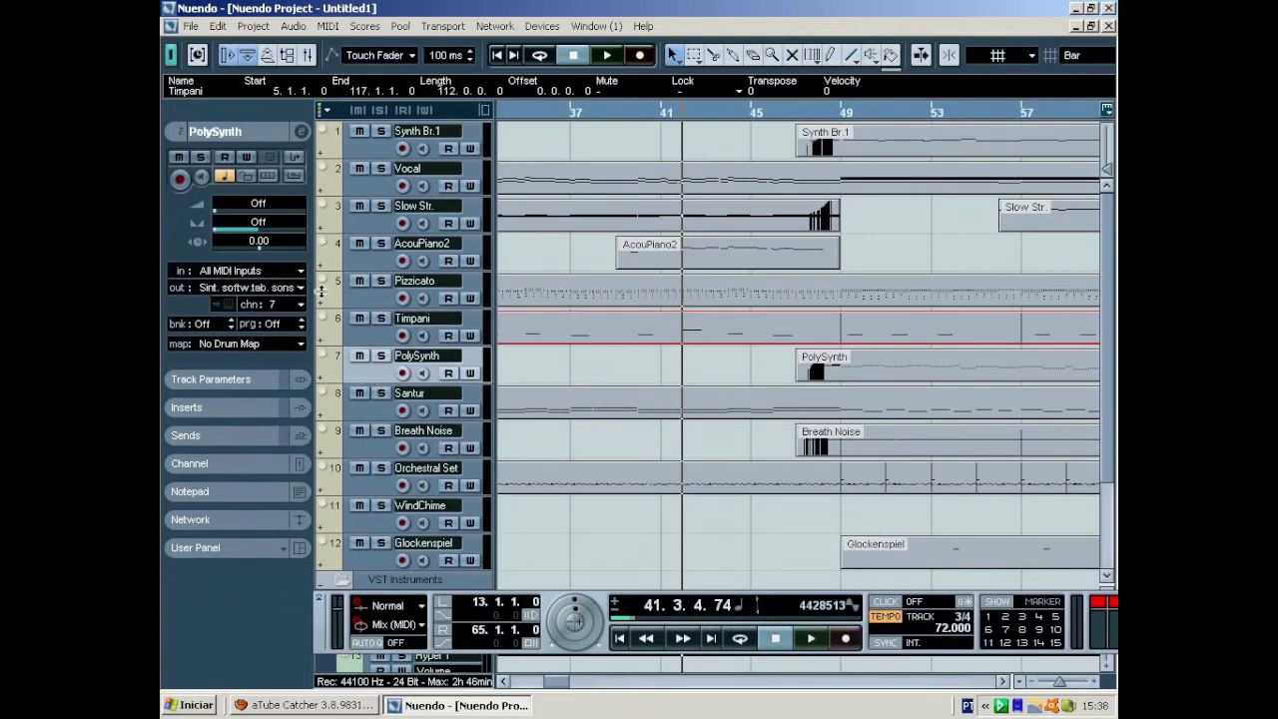
{"action": "left_click", "coordinate": [257, 288]}
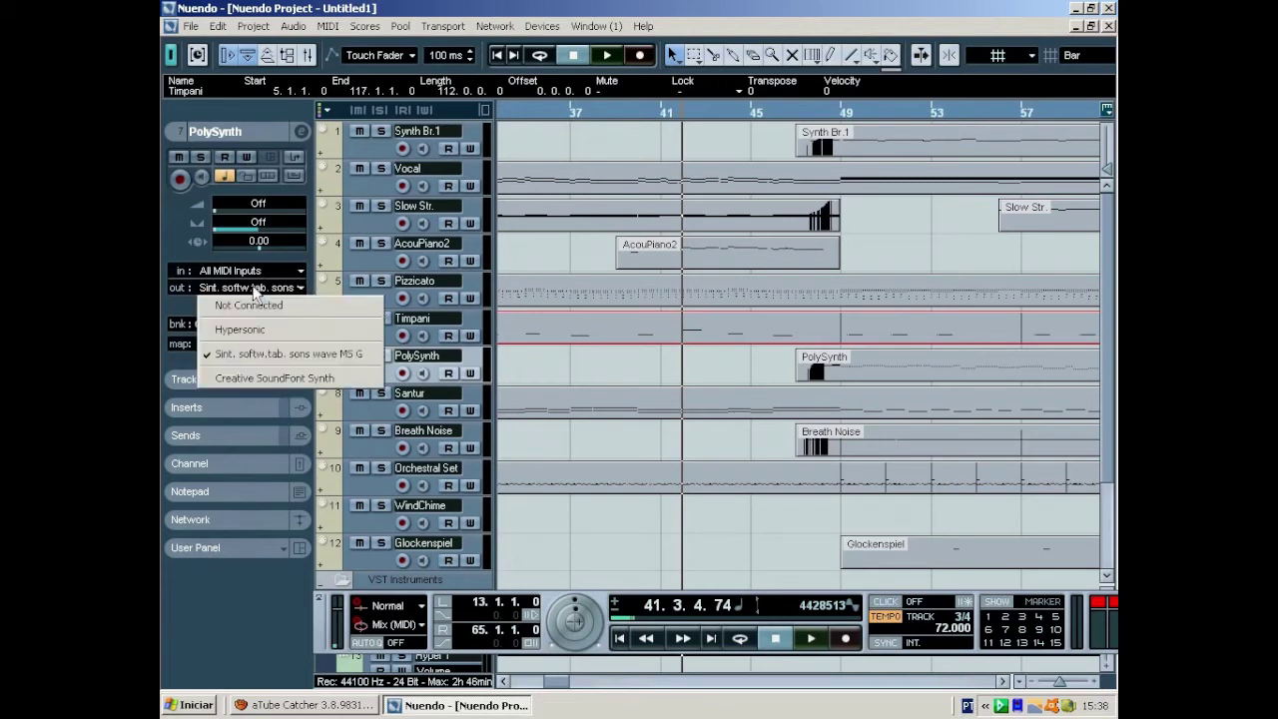
{"action": "left_click", "coordinate": [250, 330]}
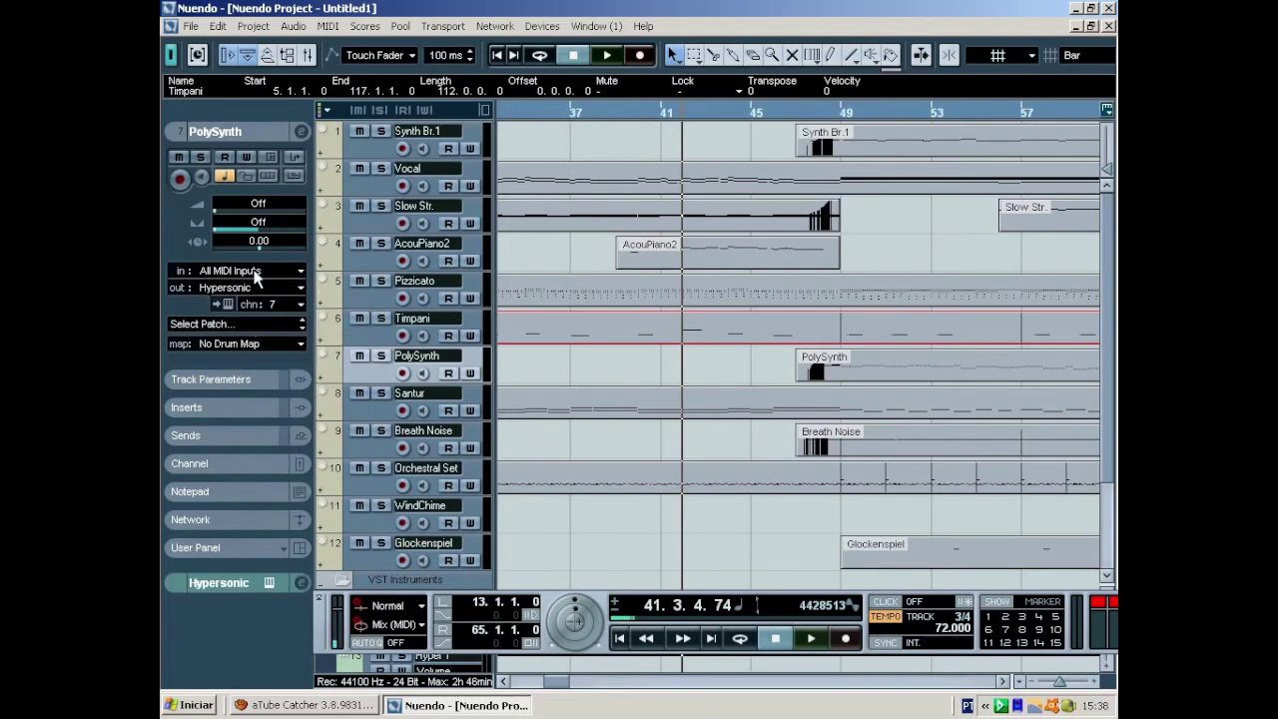
{"action": "left_click", "coordinate": [228, 326]}
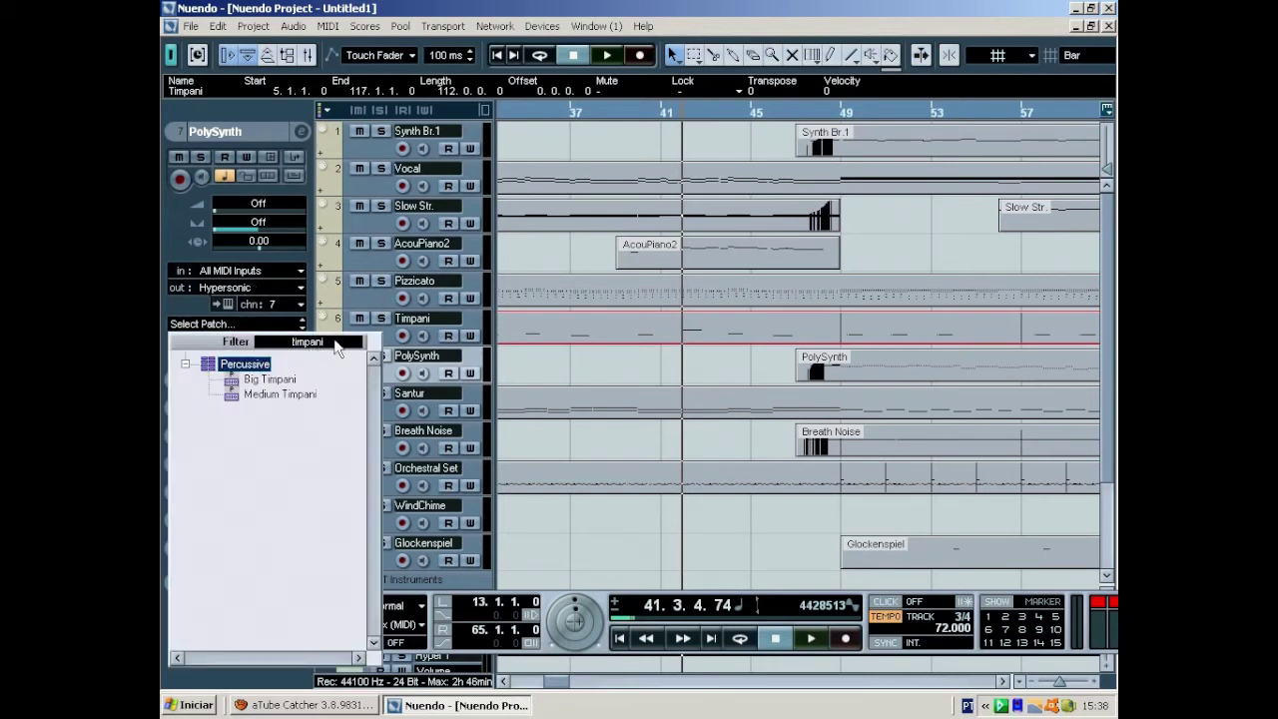
{"action": "type", "text": "synth"}
{"action": "key", "text": "Return"}
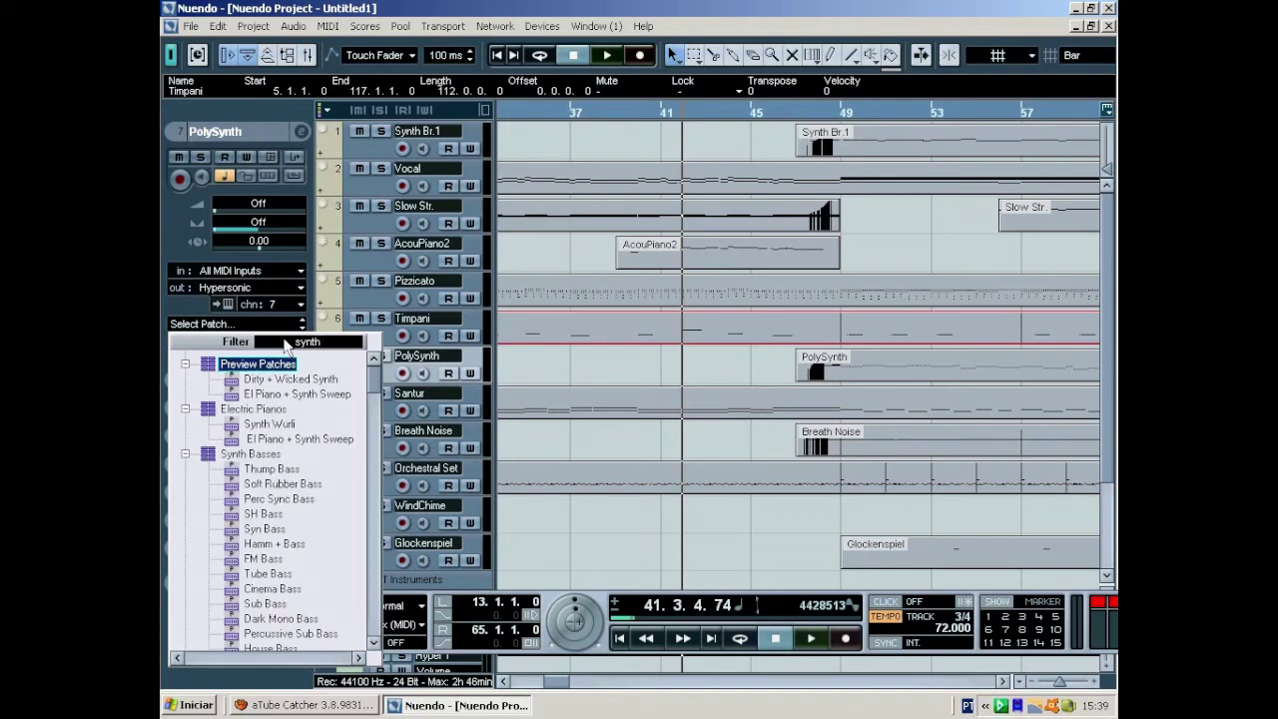
{"action": "double_click", "coordinate": [263, 428]}
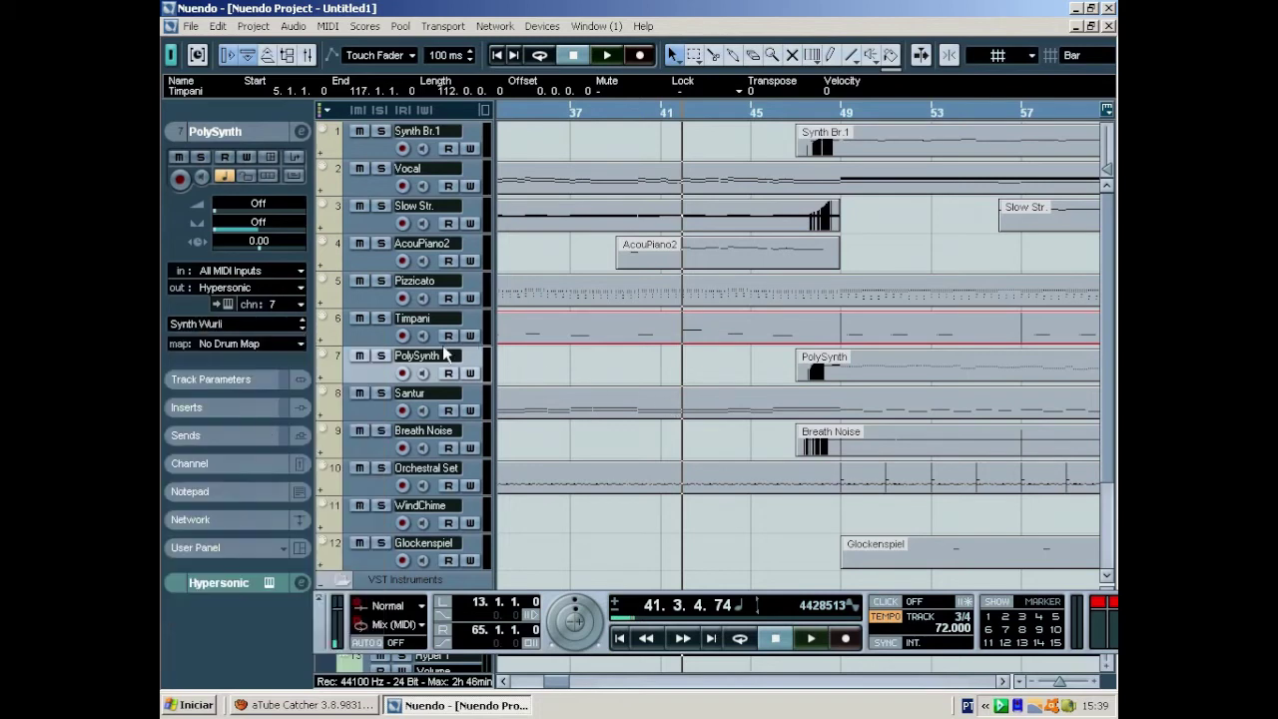
- Solo the PolySynth track and audition it from about bar 49
{"action": "left_click", "coordinate": [380, 357]}
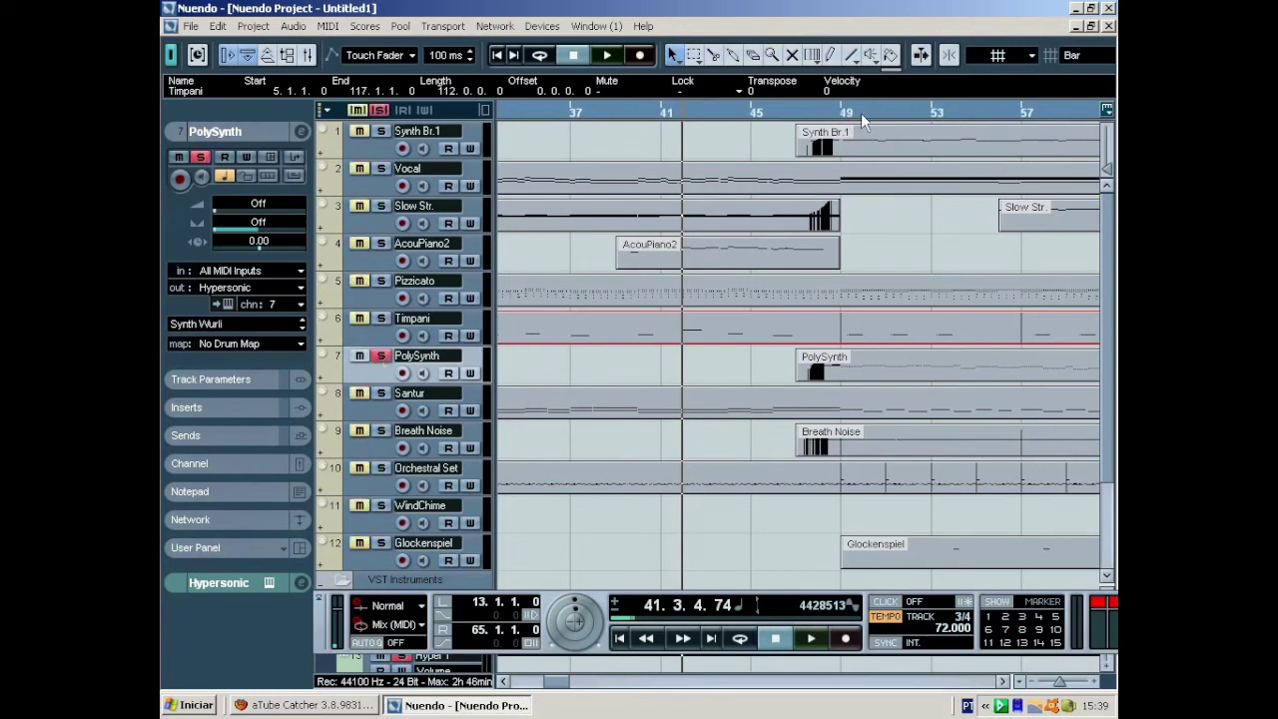
{"action": "left_click", "coordinate": [863, 116]}
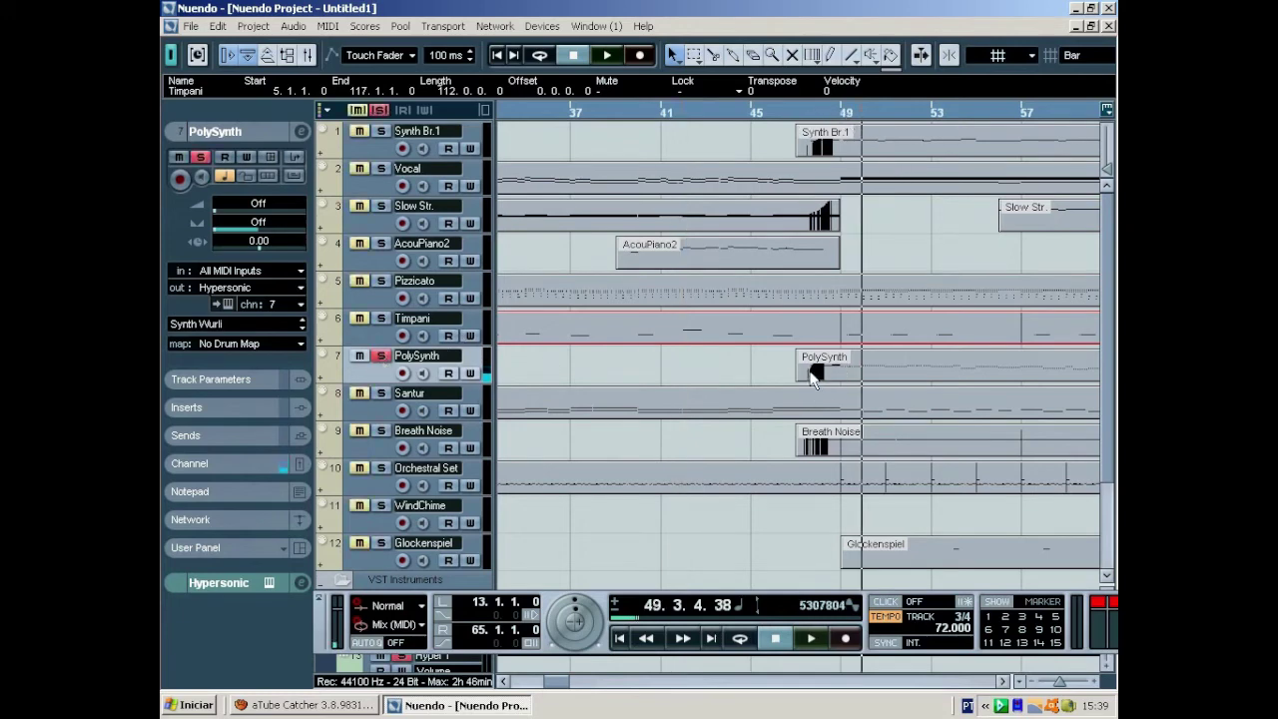
{"action": "key", "text": "space"}
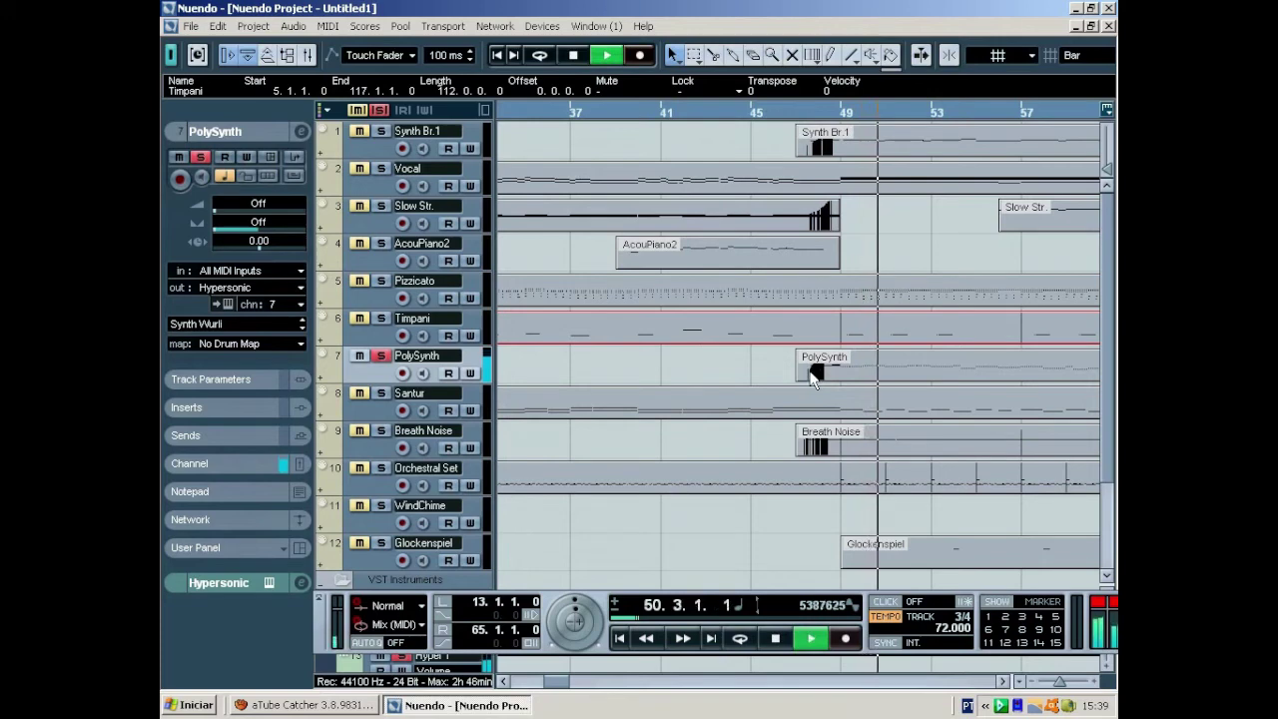
{"action": "key", "text": "space"}
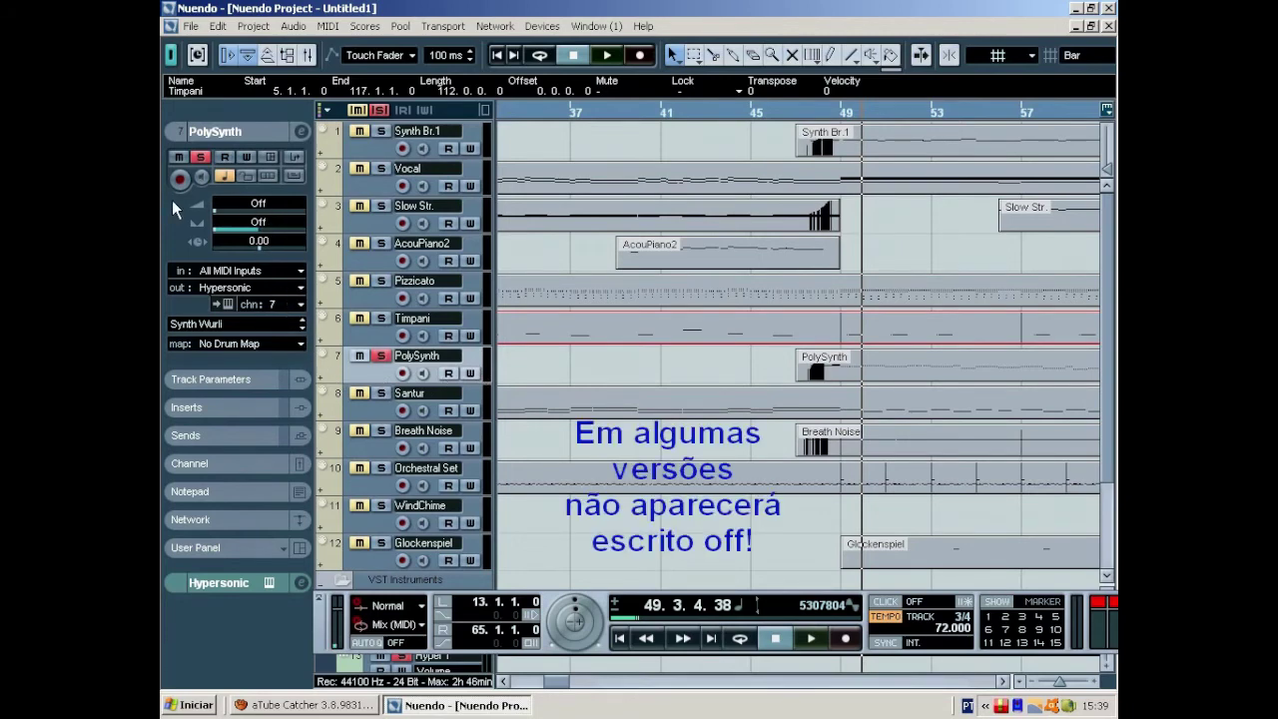
- Set the PolySynth track volume to 68 and audition it, first soloed and again unsoloed with all tracks from about bar 42
{"action": "mouse_move", "coordinate": [257, 229]}
{"action": "left_mouse_down"}
{"action": "mouse_move", "coordinate": [185, 229]}
{"action": "mouse_move", "coordinate": [257, 224]}
{"action": "mouse_move", "coordinate": [263, 240]}
{"action": "mouse_move", "coordinate": [260, 214]}
{"action": "left_mouse_up"}
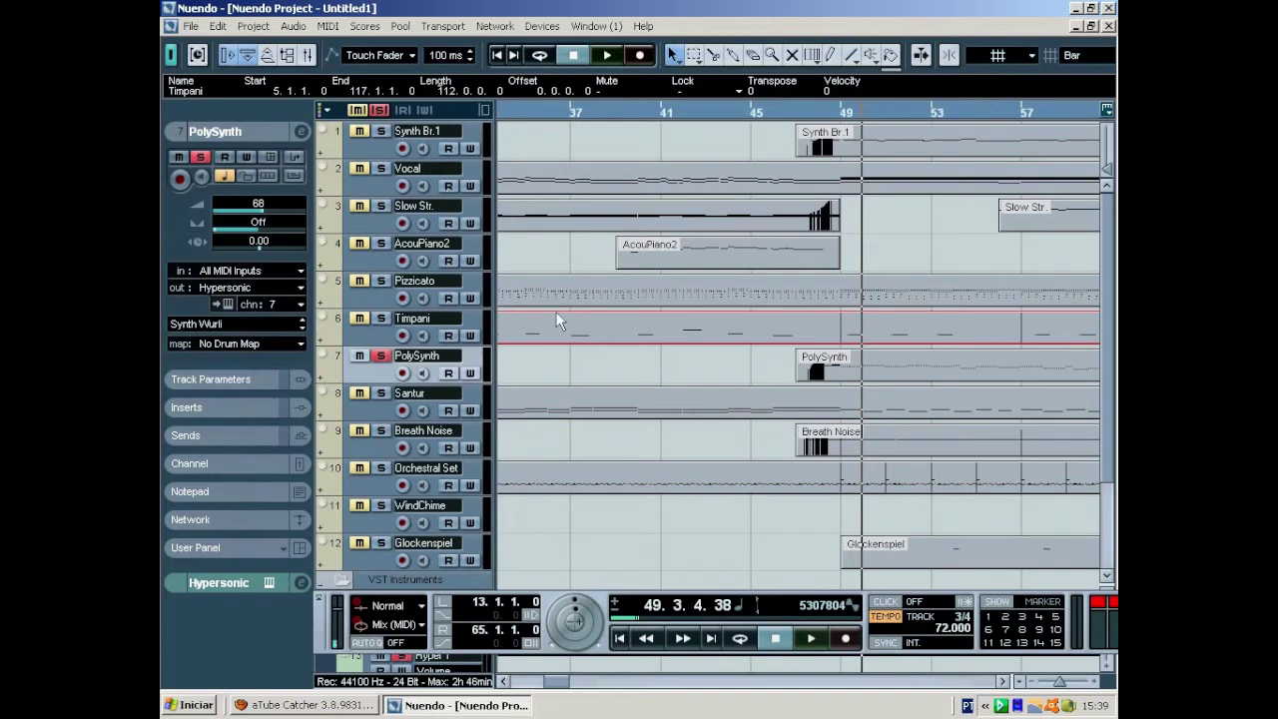
{"action": "key", "text": "space"}
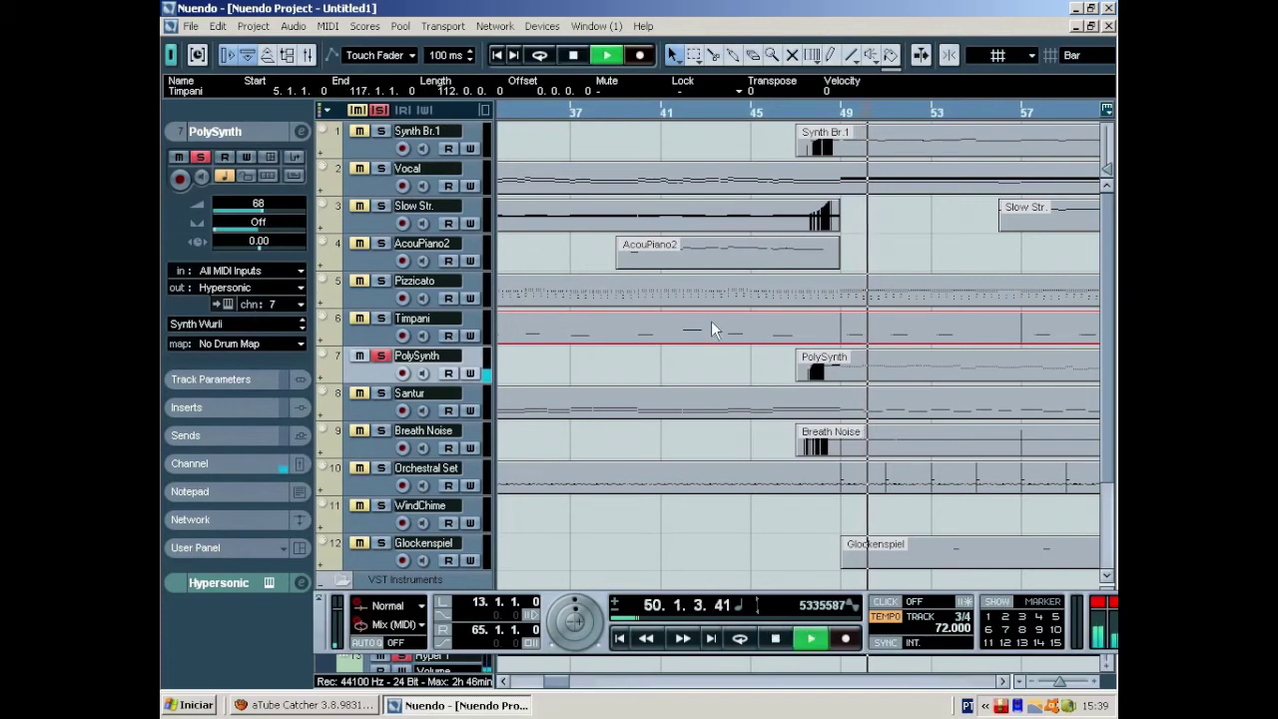
{"action": "key", "text": "space"}
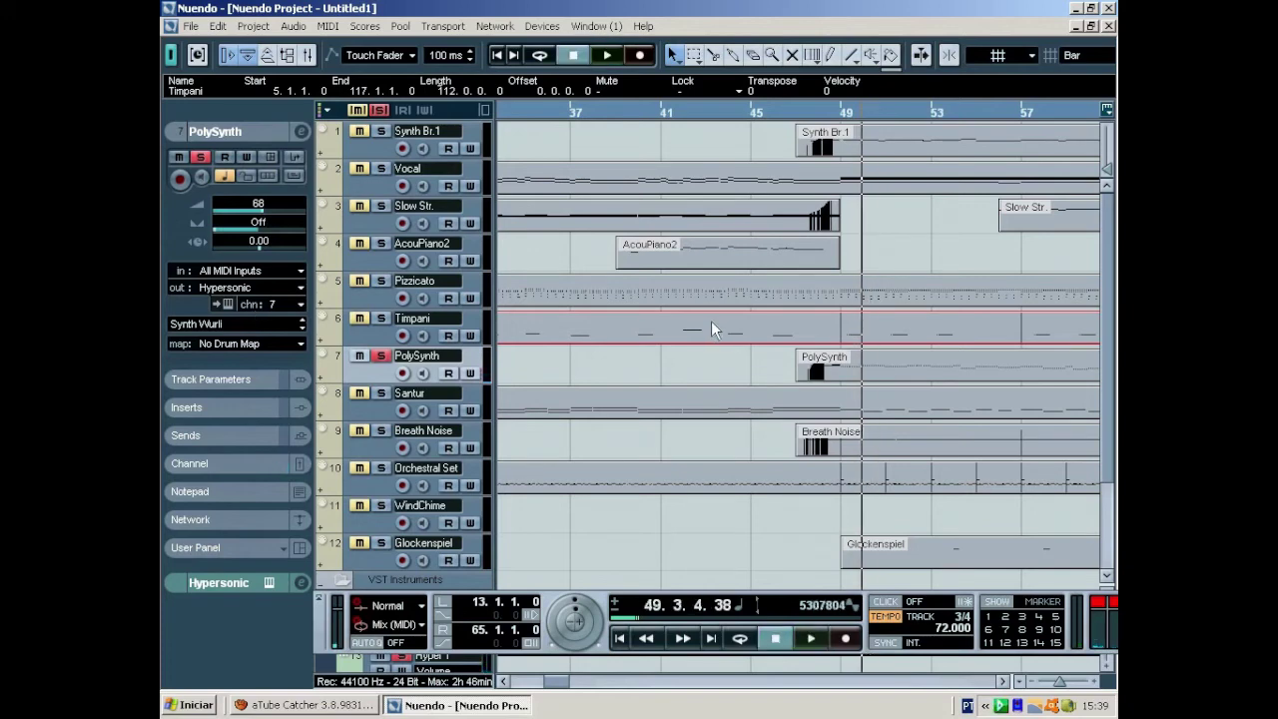
{"action": "left_click", "coordinate": [380, 357]}
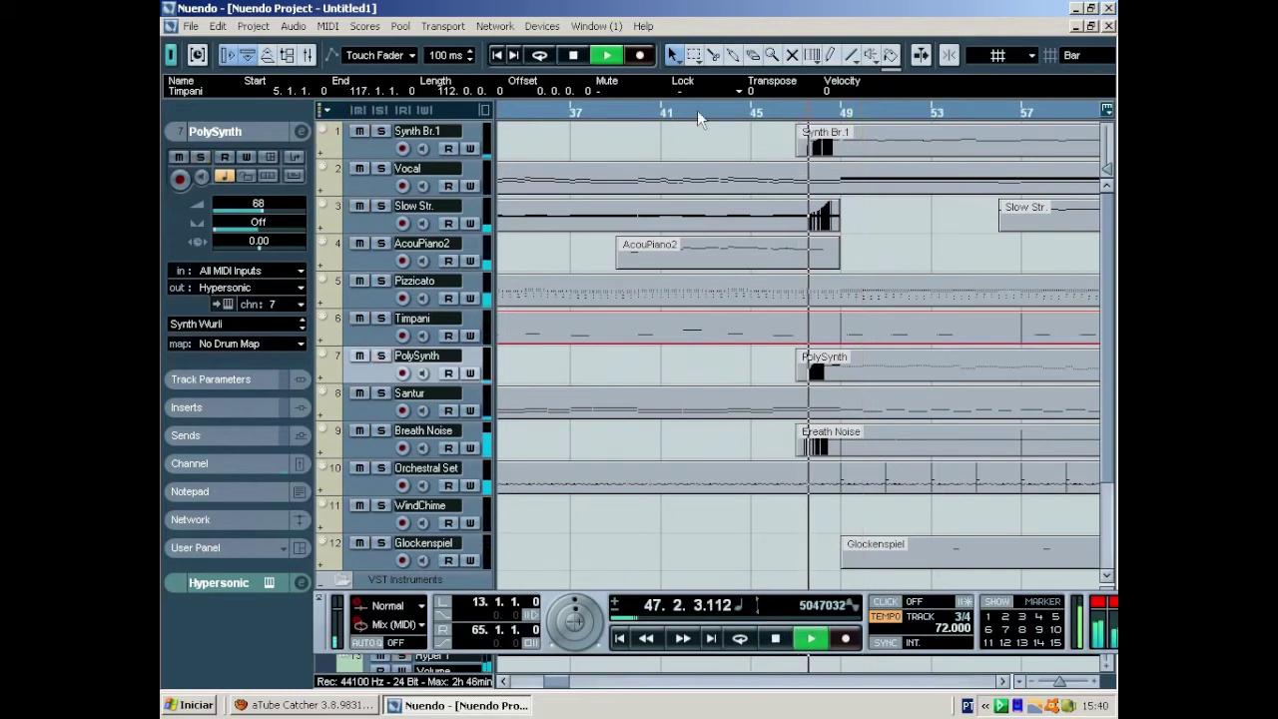
{"action": "left_click", "coordinate": [777, 641]}
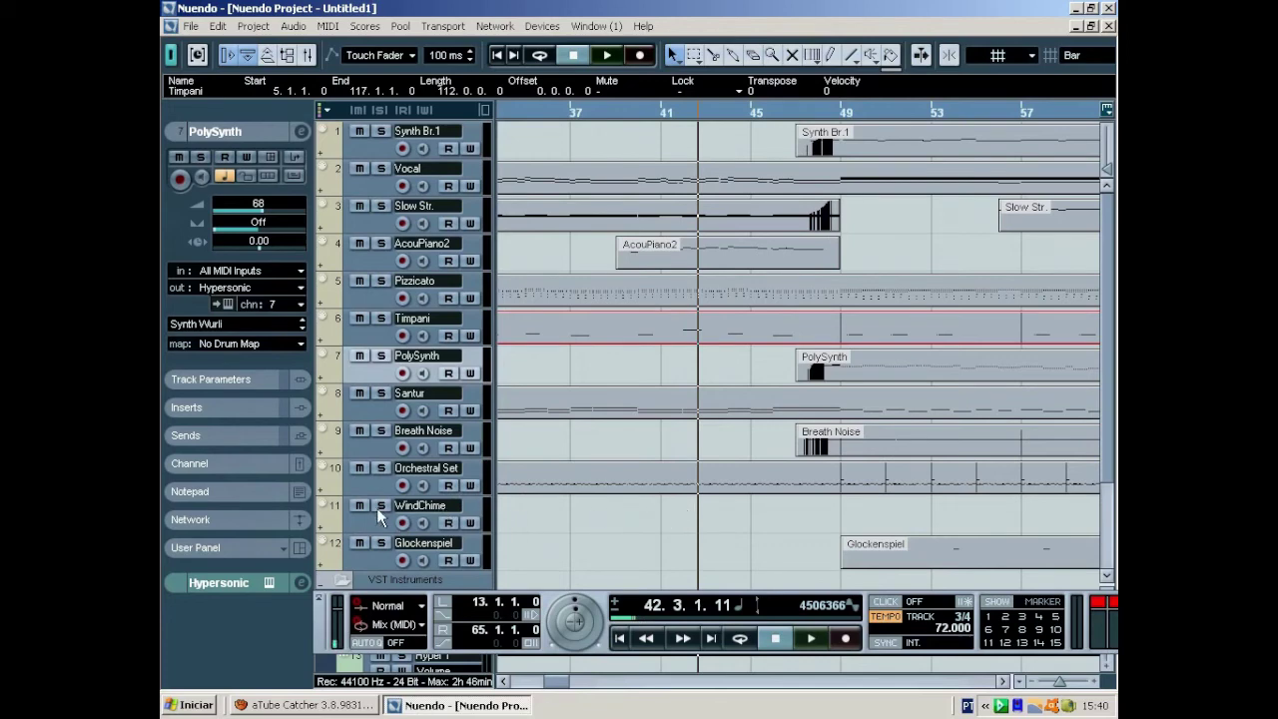
- Select the WindChime track, find its part at bar 5 and solo the track
{"action": "left_click", "coordinate": [431, 512]}
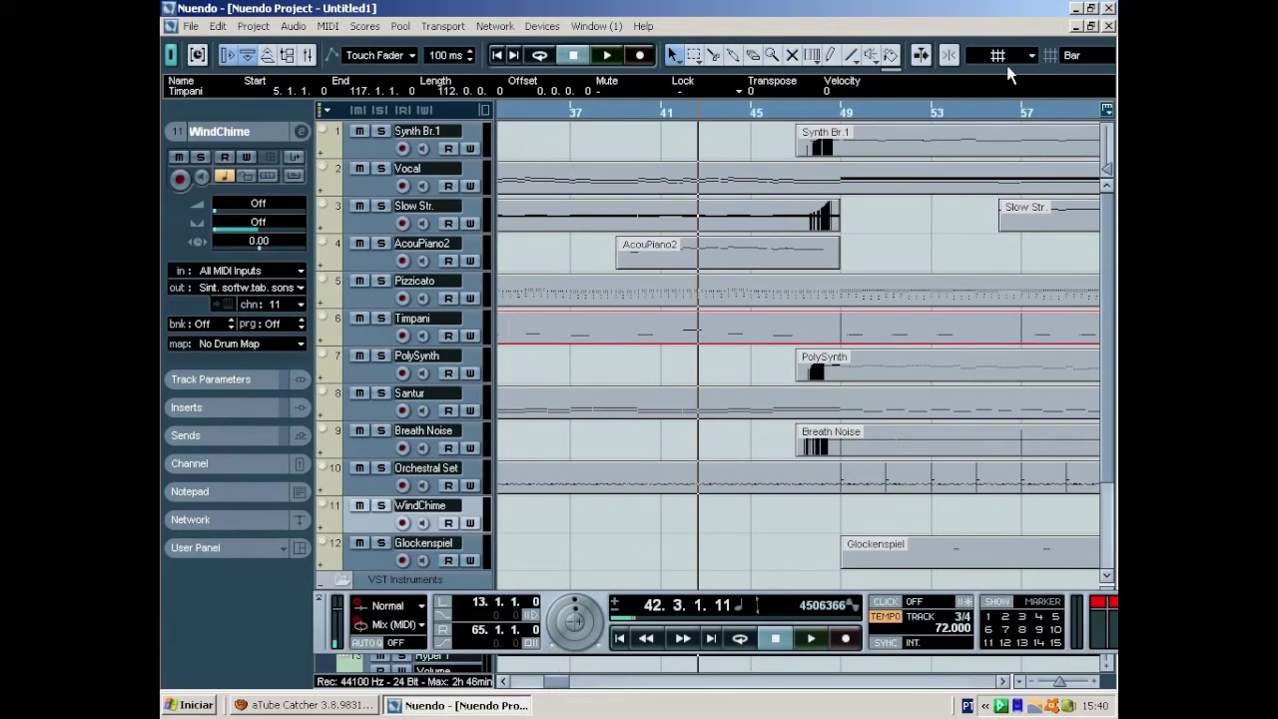
{"action": "left_click", "coordinate": [1093, 28]}
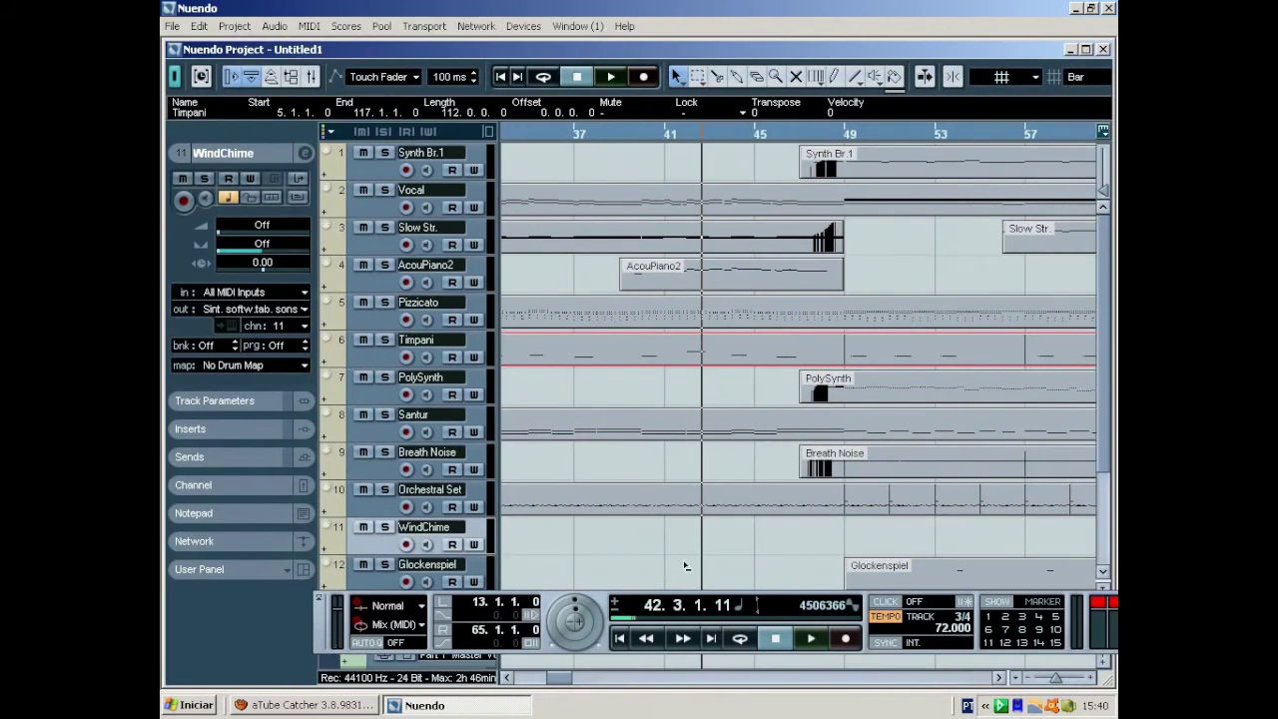
{"action": "left_click", "coordinate": [1088, 51]}
{"action": "left_click_drag", "start_coordinate": [552, 681], "coordinate": [557, 684]}
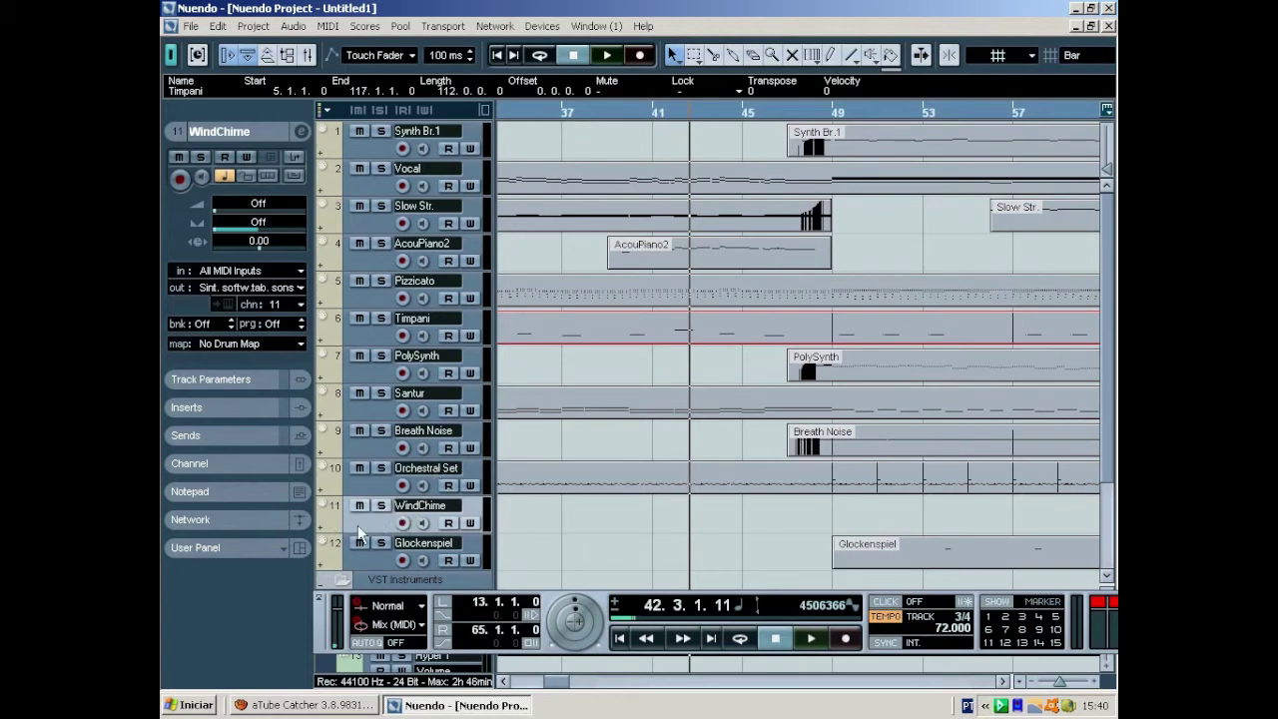
{"action": "left_click_drag", "start_coordinate": [563, 684], "coordinate": [525, 655]}
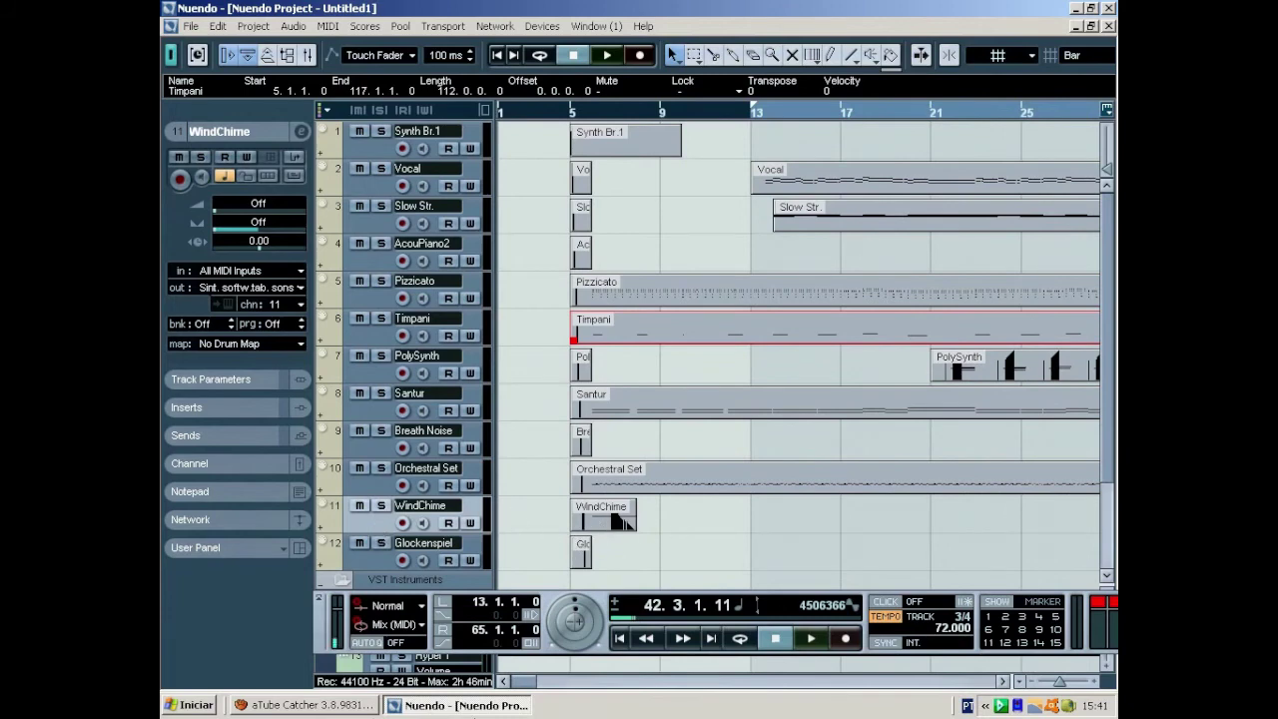
{"action": "mouse_move", "coordinate": [523, 683]}
{"action": "left_mouse_down"}
{"action": "mouse_move", "coordinate": [559, 684]}
{"action": "mouse_move", "coordinate": [509, 685]}
{"action": "left_mouse_up"}
{"action": "left_click", "coordinate": [379, 507]}
{"action": "left_click", "coordinate": [385, 502]}
{"action": "left_click", "coordinate": [385, 502]}
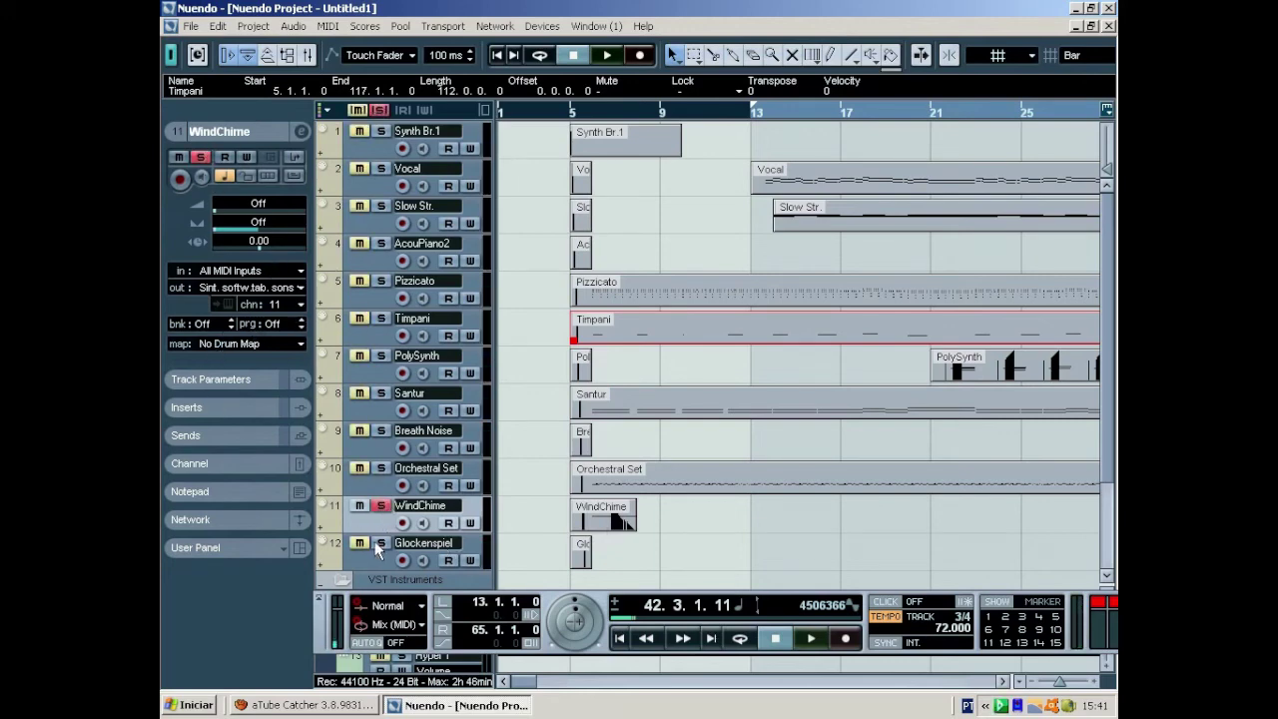
- Examine the WindChime part's C3 note and lower keys in the Key Editor, close the editor and turn off the track's solo
{"action": "double_click", "coordinate": [619, 526]}
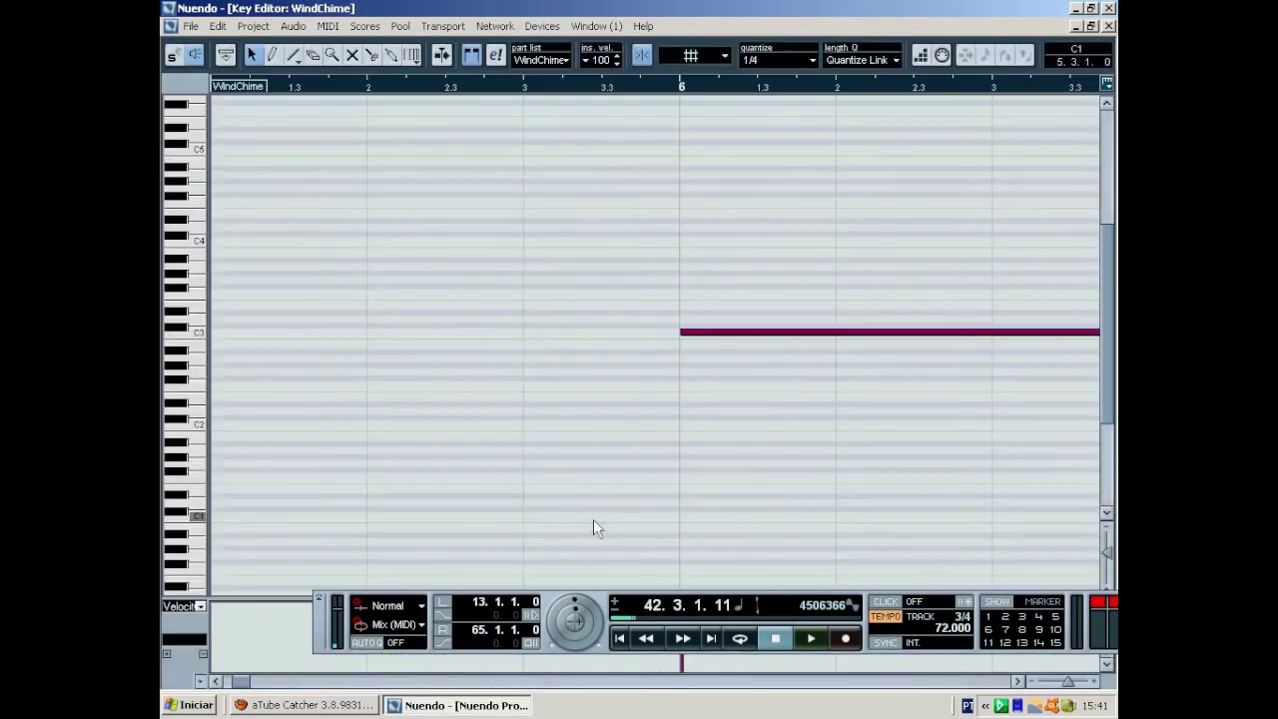
{"action": "mouse_move", "coordinate": [821, 336]}
{"action": "left_mouse_down"}
{"action": "mouse_move", "coordinate": [811, 248]}
{"action": "mouse_move", "coordinate": [800, 430]}
{"action": "mouse_move", "coordinate": [773, 180]}
{"action": "mouse_move", "coordinate": [802, 276]}
{"action": "mouse_move", "coordinate": [796, 337]}
{"action": "left_mouse_up"}
{"action": "left_click_drag", "start_coordinate": [180, 404], "coordinate": [181, 410]}
{"action": "left_click_drag", "start_coordinate": [213, 295], "coordinate": [161, 611]}
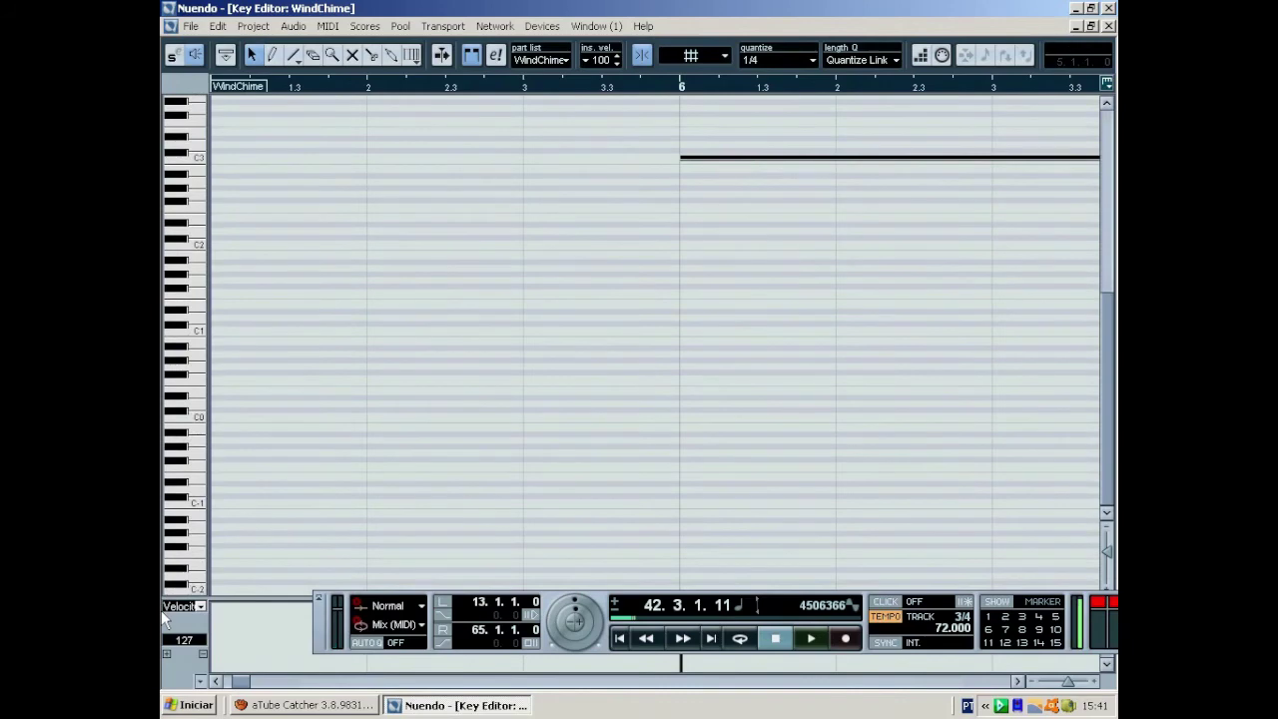
{"action": "left_click", "coordinate": [1108, 27]}
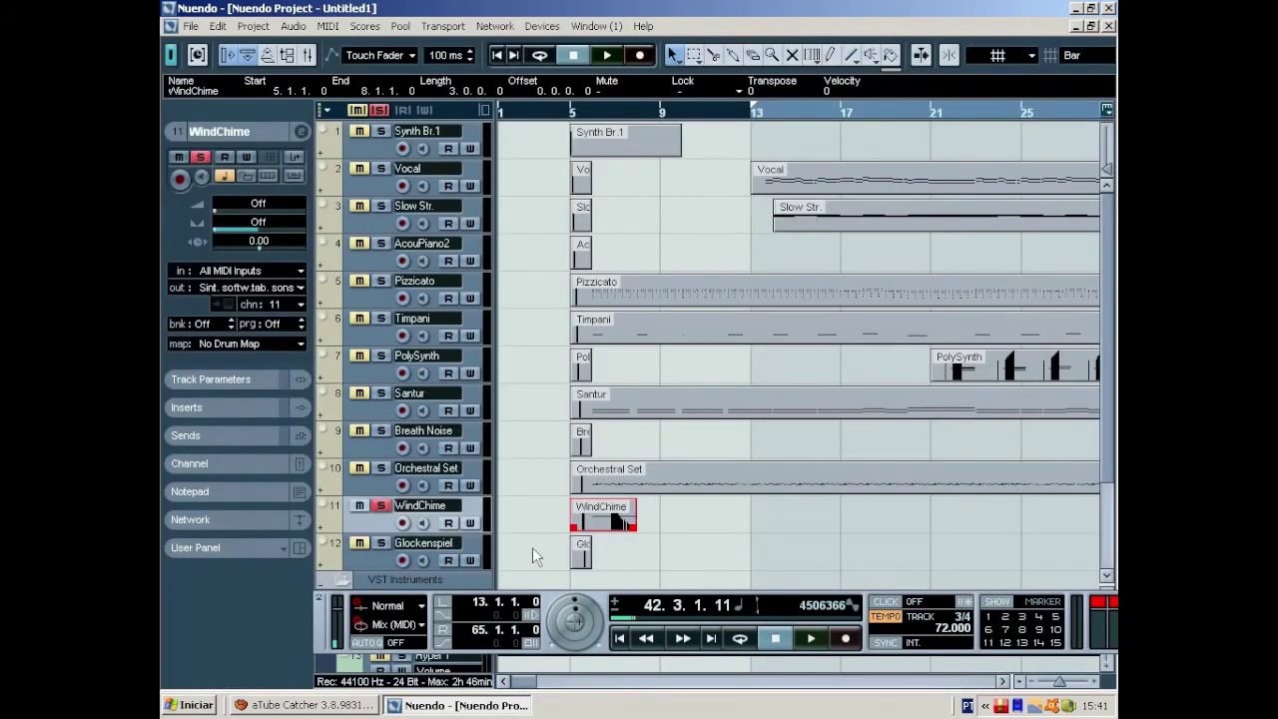
{"action": "left_click", "coordinate": [378, 505]}
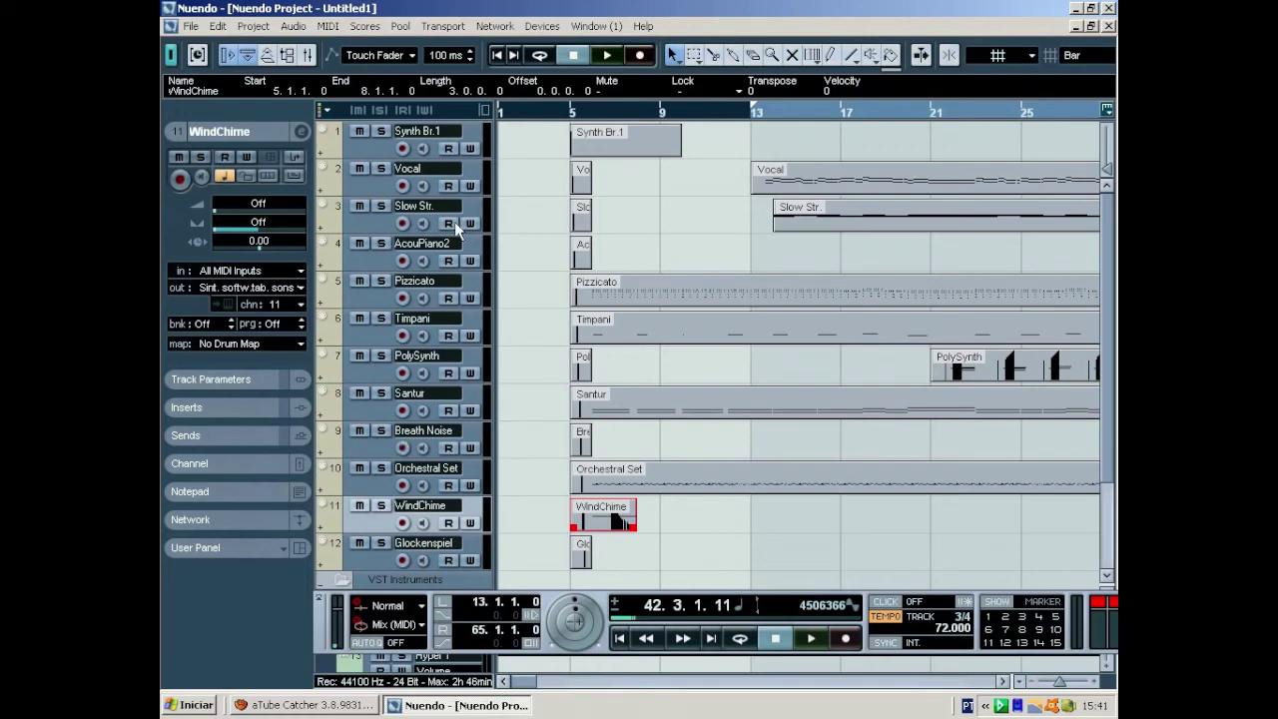
- Move the transport panel up over the MIDI tracks and play the whole project from just before bar 13
{"action": "left_click_drag", "start_coordinate": [606, 599], "coordinate": [511, 427]}
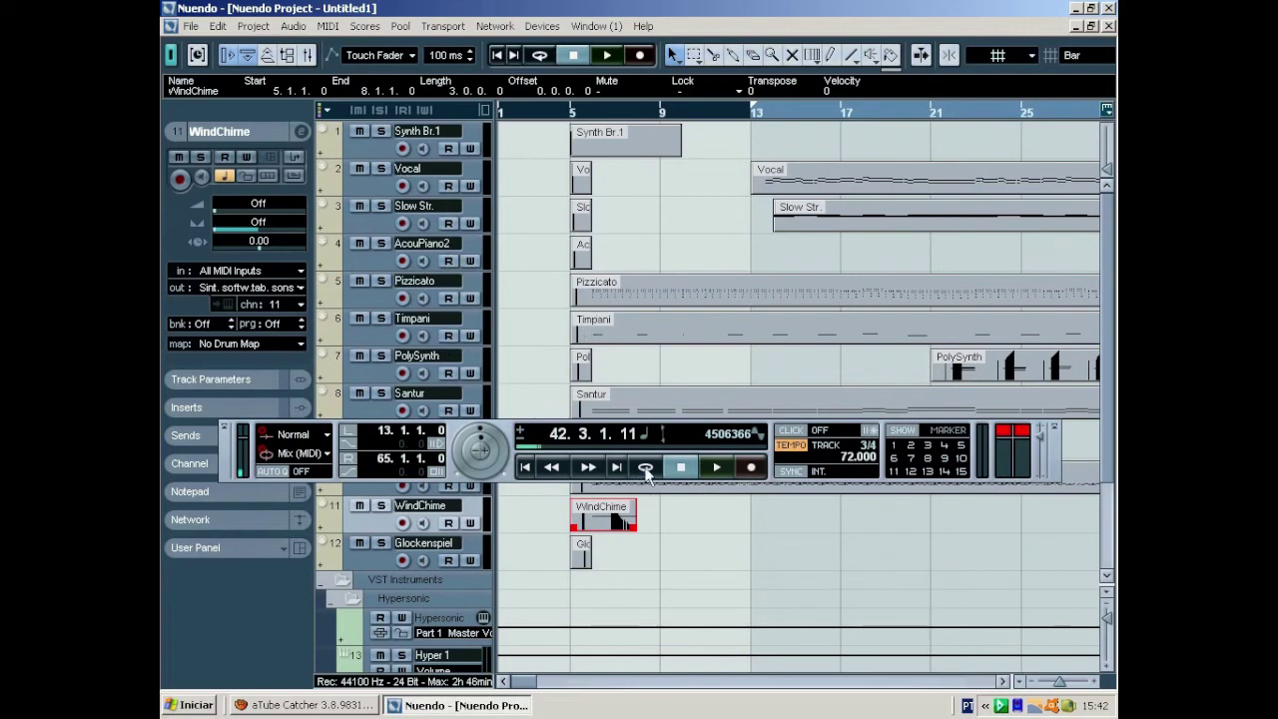
{"action": "left_click", "coordinate": [597, 113]}
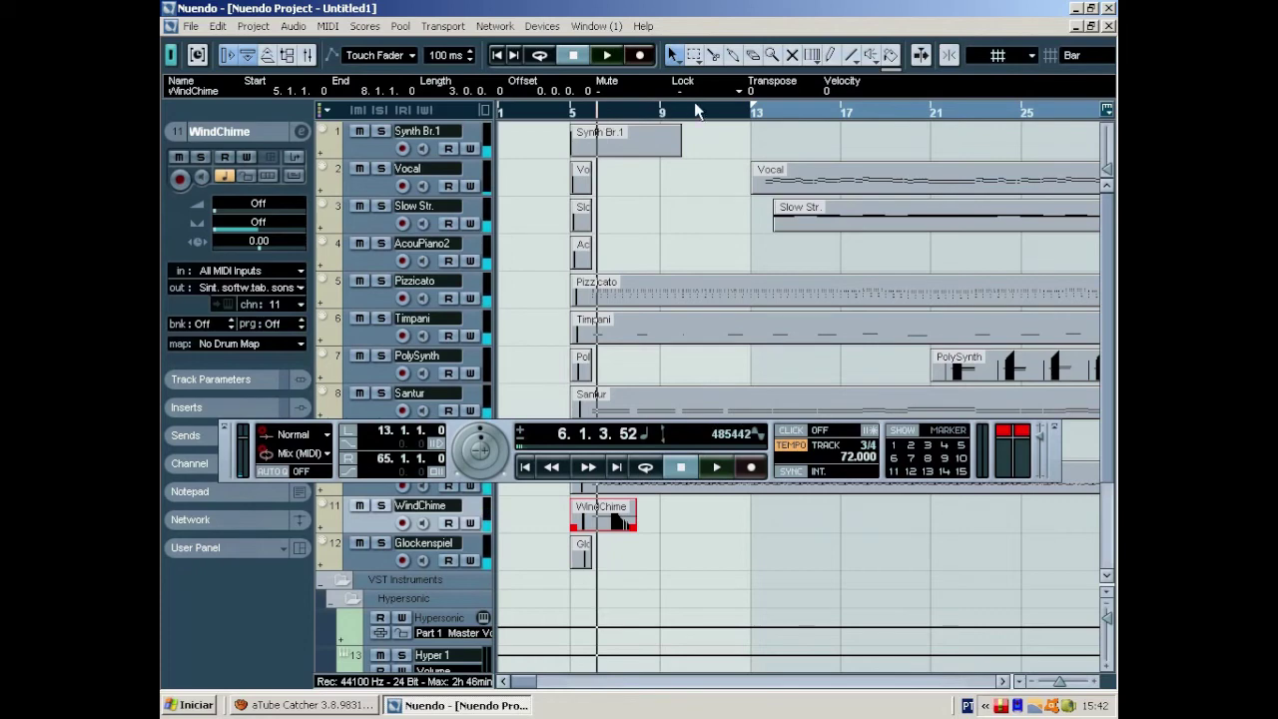
{"action": "left_click", "coordinate": [740, 111]}
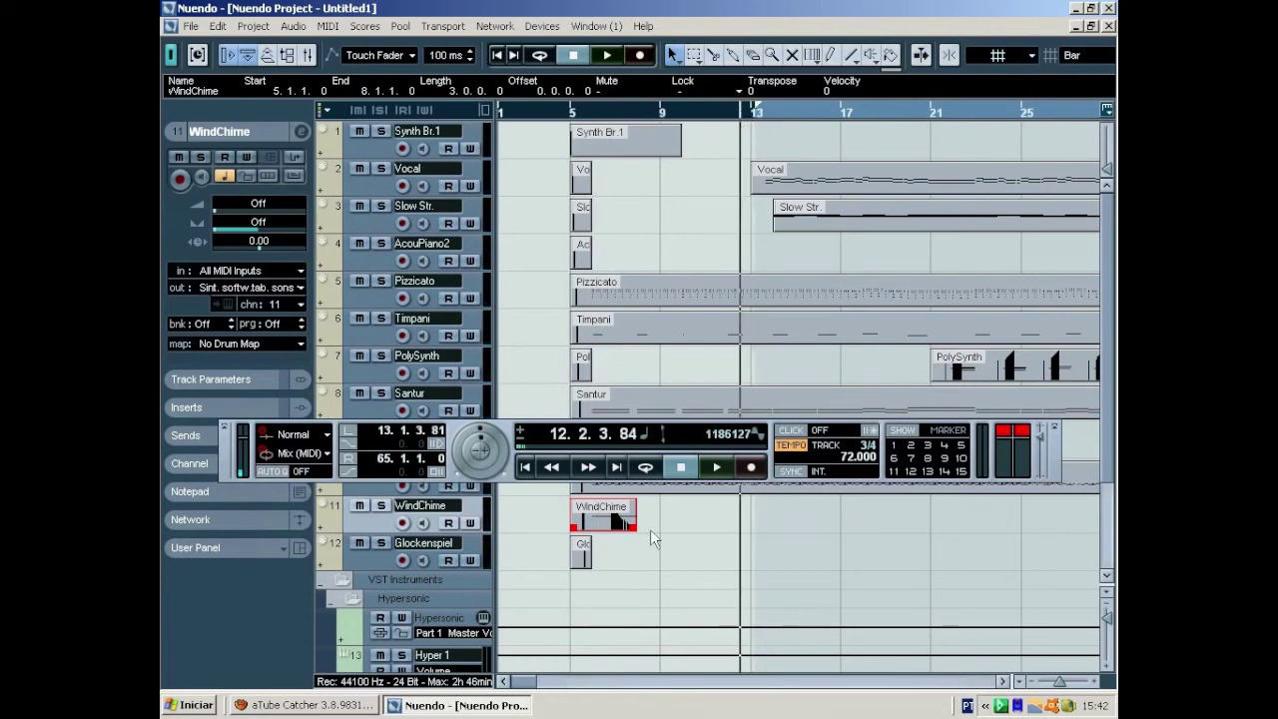
{"action": "left_click", "coordinate": [723, 469]}
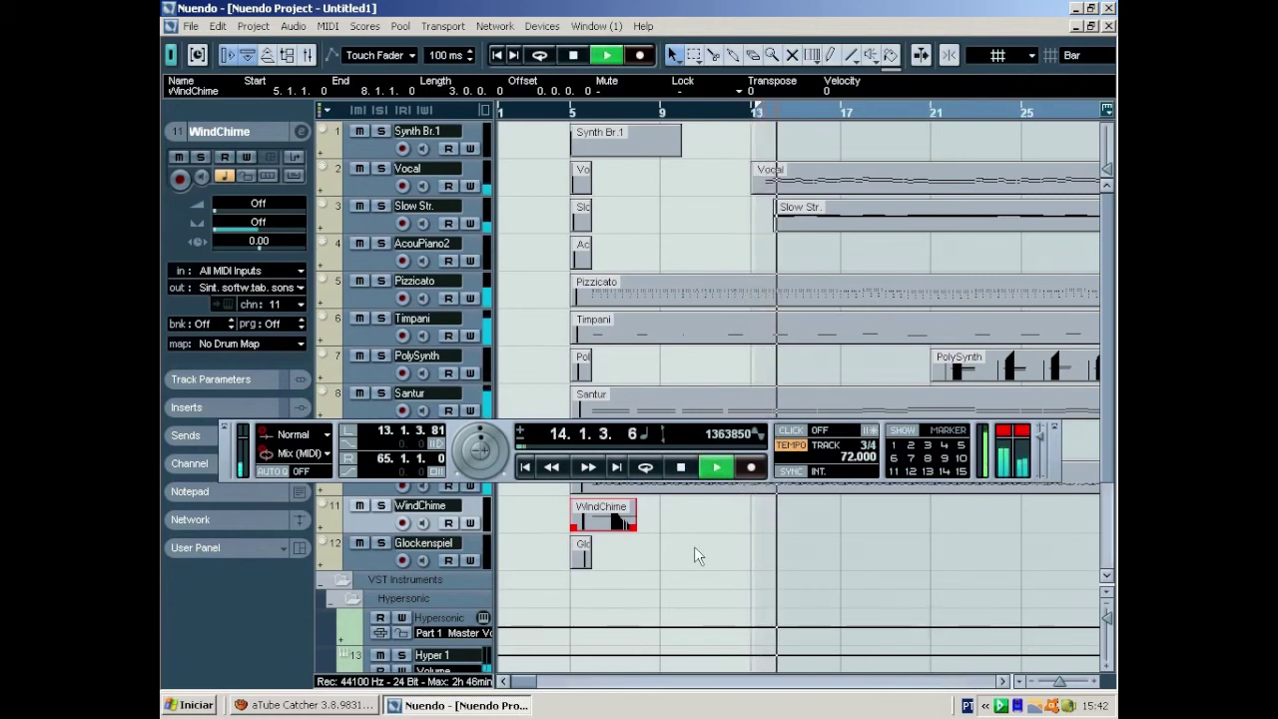
- Clear the output clip indicators, raise and lower the transport panel's output level fader during playback, and stop
{"action": "left_click", "coordinate": [1020, 436]}
{"action": "left_click", "coordinate": [1020, 435]}
{"action": "left_click", "coordinate": [1021, 435]}
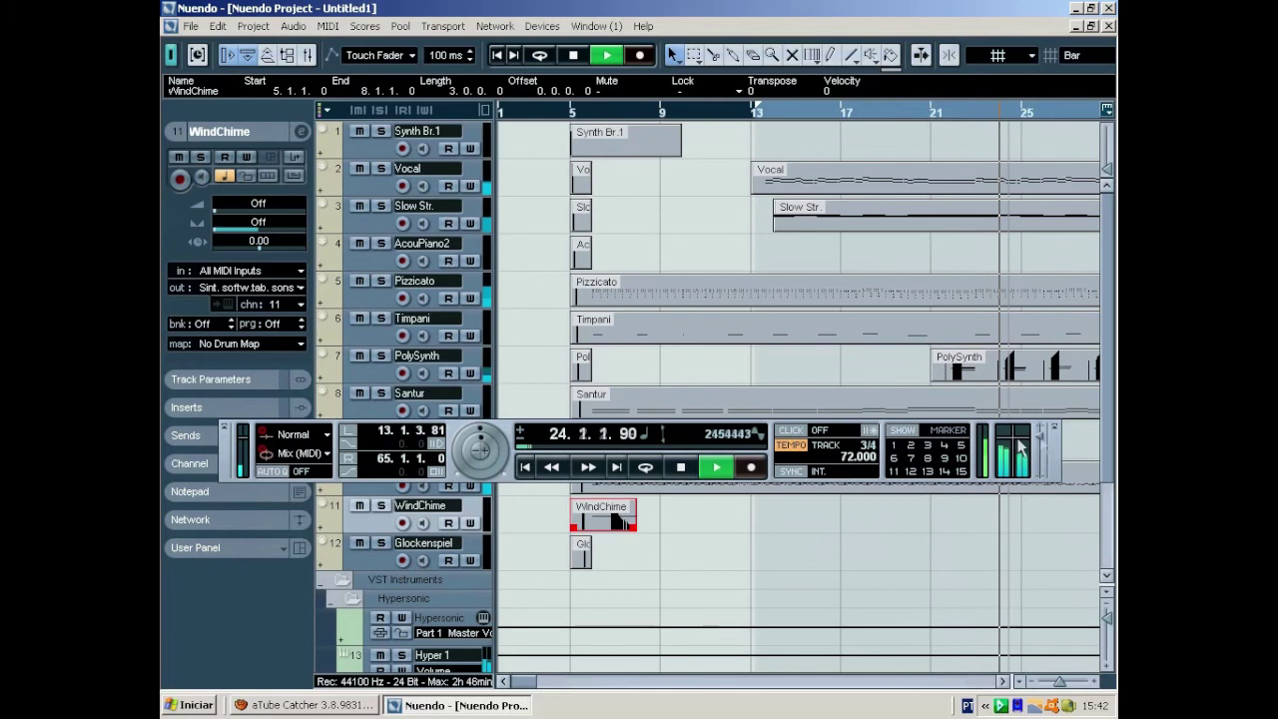
{"action": "left_click", "coordinate": [1050, 431]}
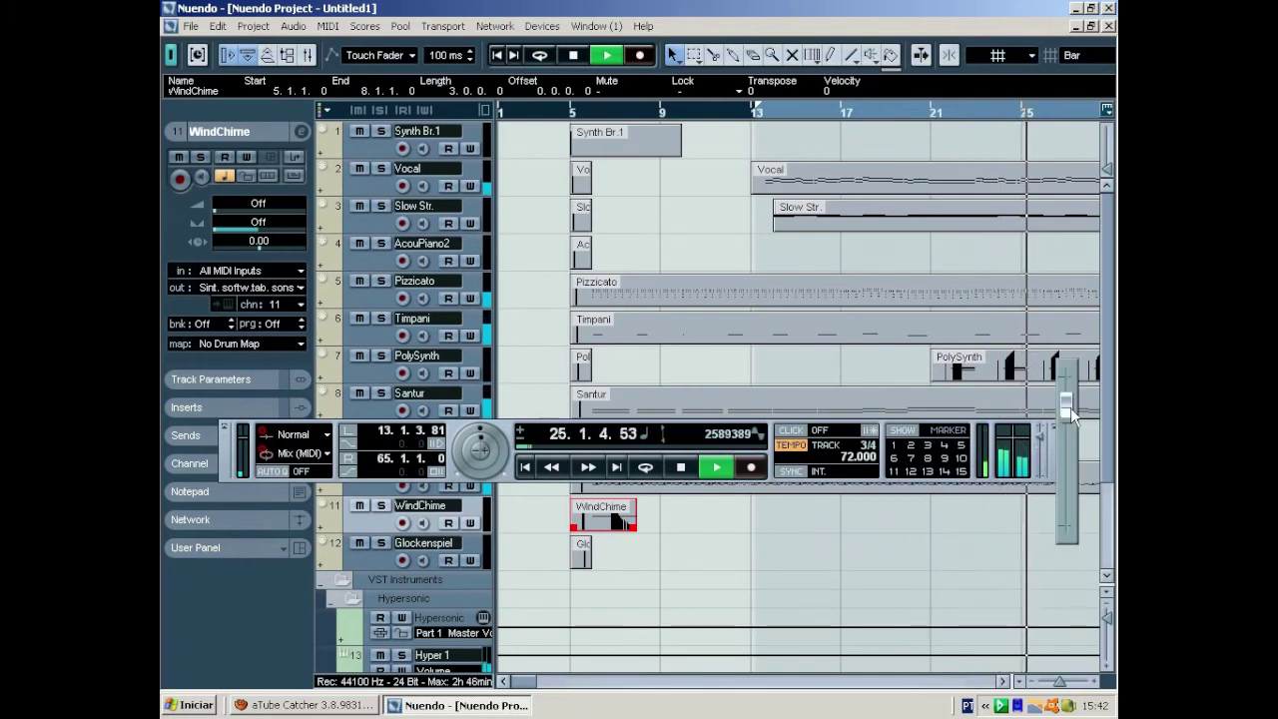
{"action": "mouse_move", "coordinate": [1066, 409]}
{"action": "left_mouse_down"}
{"action": "mouse_move", "coordinate": [1066, 456]}
{"action": "mouse_move", "coordinate": [1057, 391]}
{"action": "left_mouse_up"}
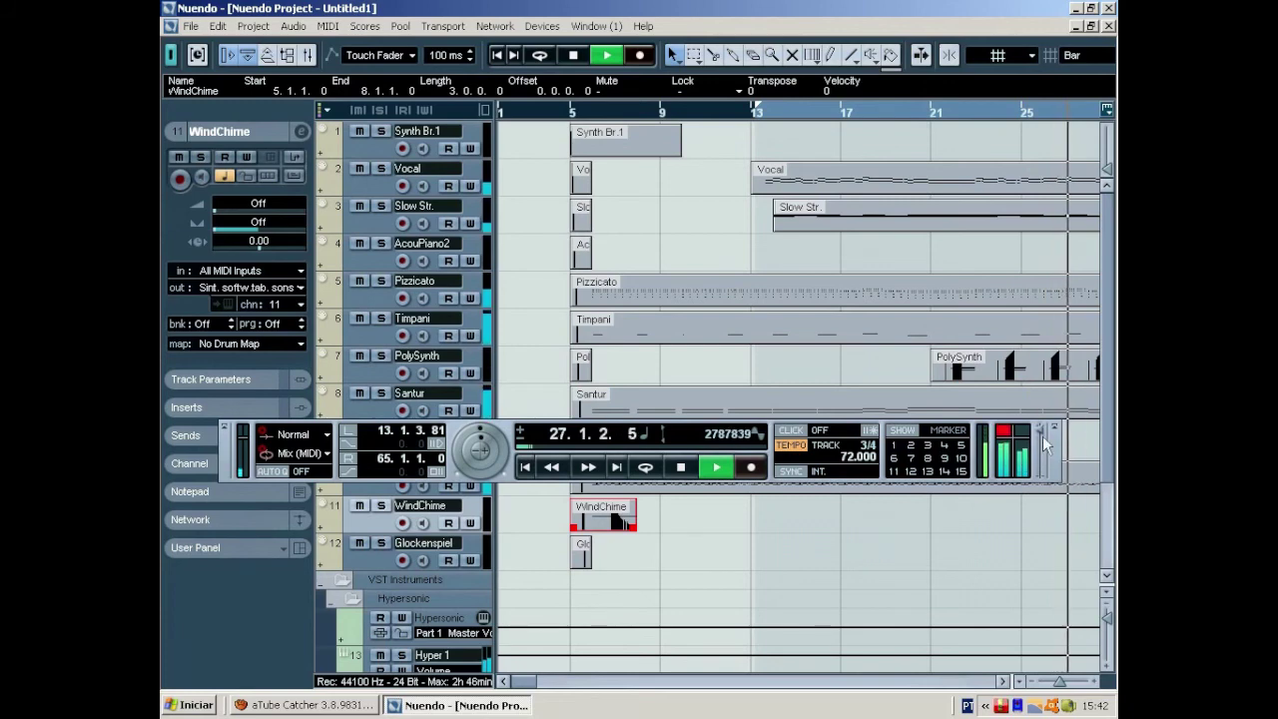
{"action": "left_click", "coordinate": [1044, 433]}
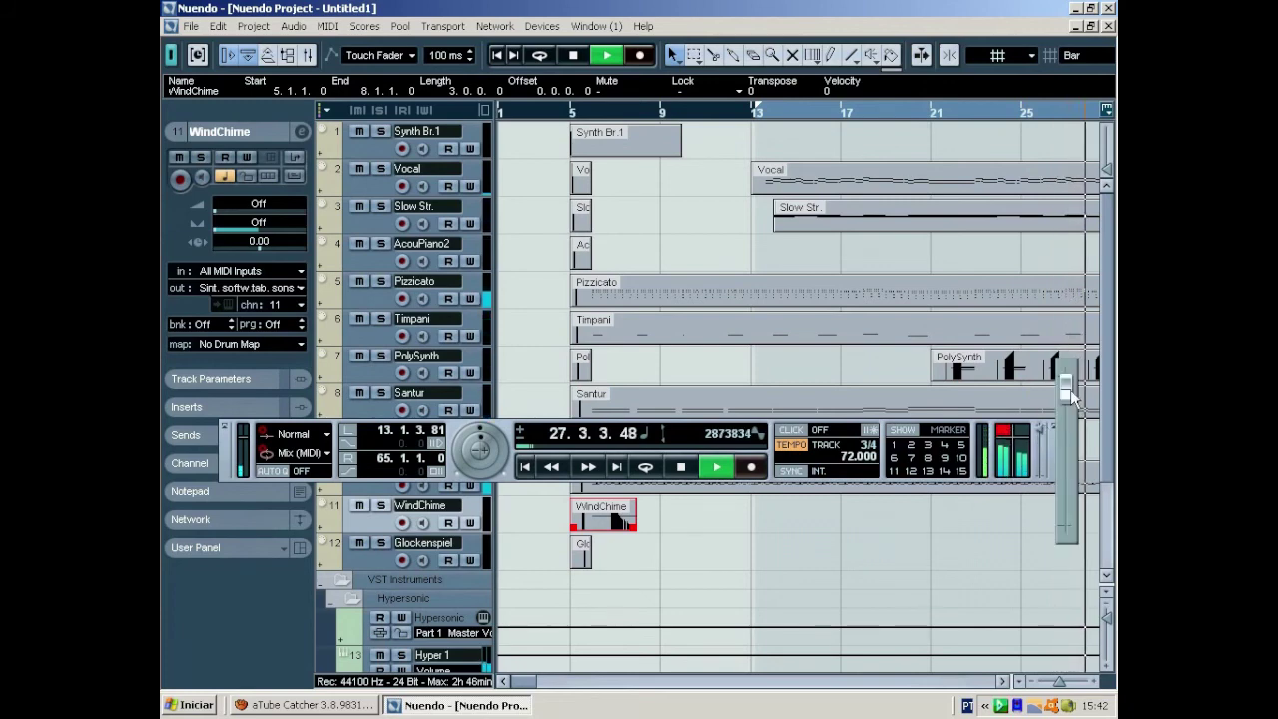
{"action": "left_click_drag", "start_coordinate": [1071, 389], "coordinate": [1069, 416]}
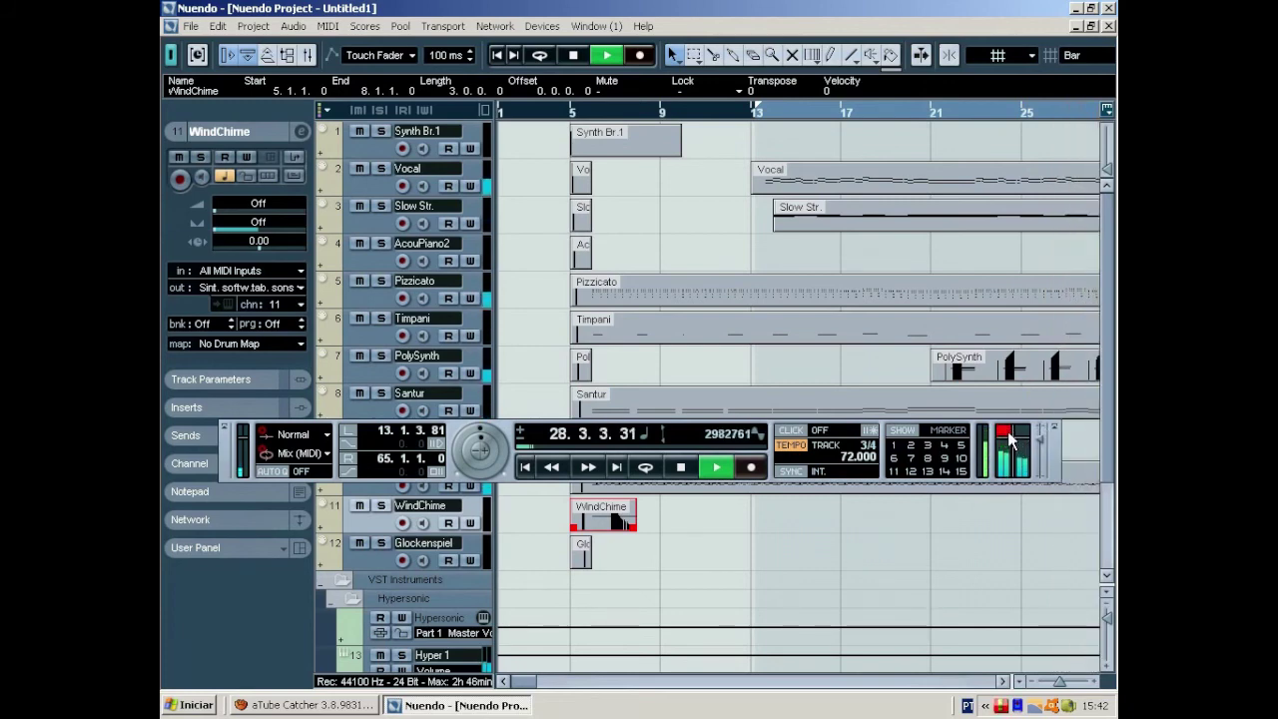
{"action": "left_click", "coordinate": [681, 469]}
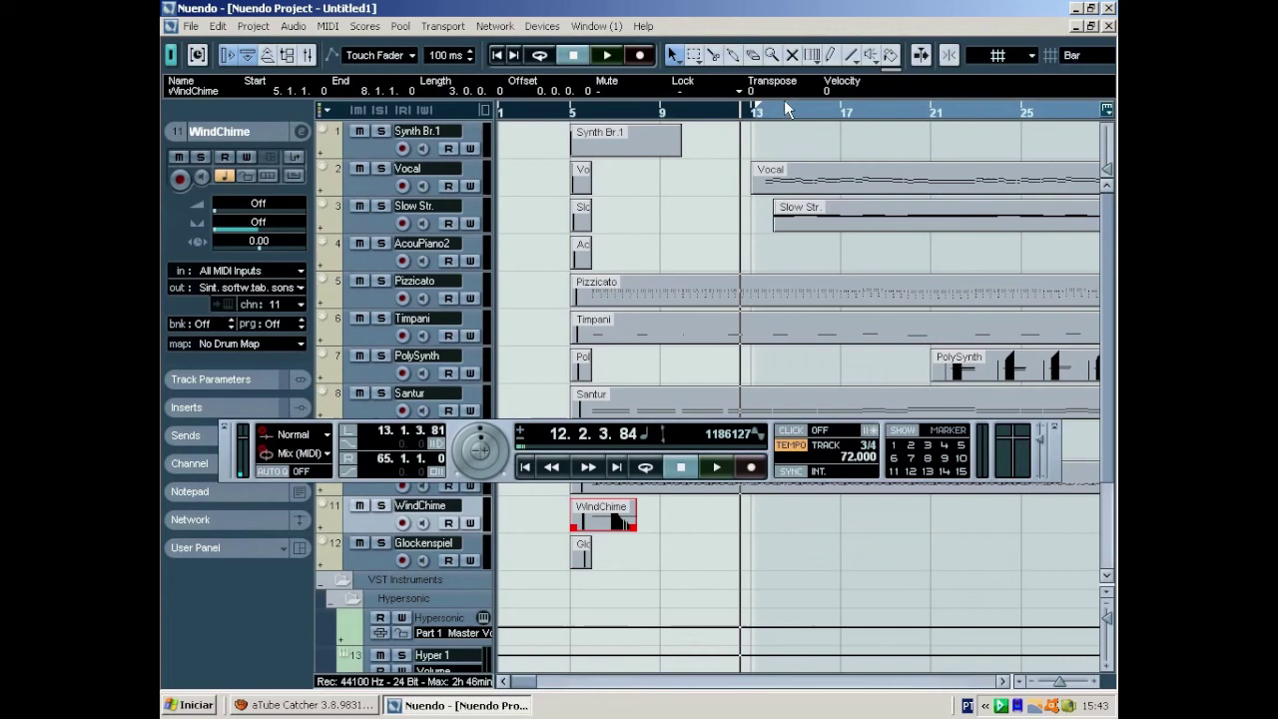
- Move the left locator to bar 1 and the right locator just past the end of the last parts, at about bar 122
{"action": "left_click_drag", "start_coordinate": [756, 104], "coordinate": [499, 106]}
{"action": "left_click_drag", "start_coordinate": [526, 683], "coordinate": [585, 683]}
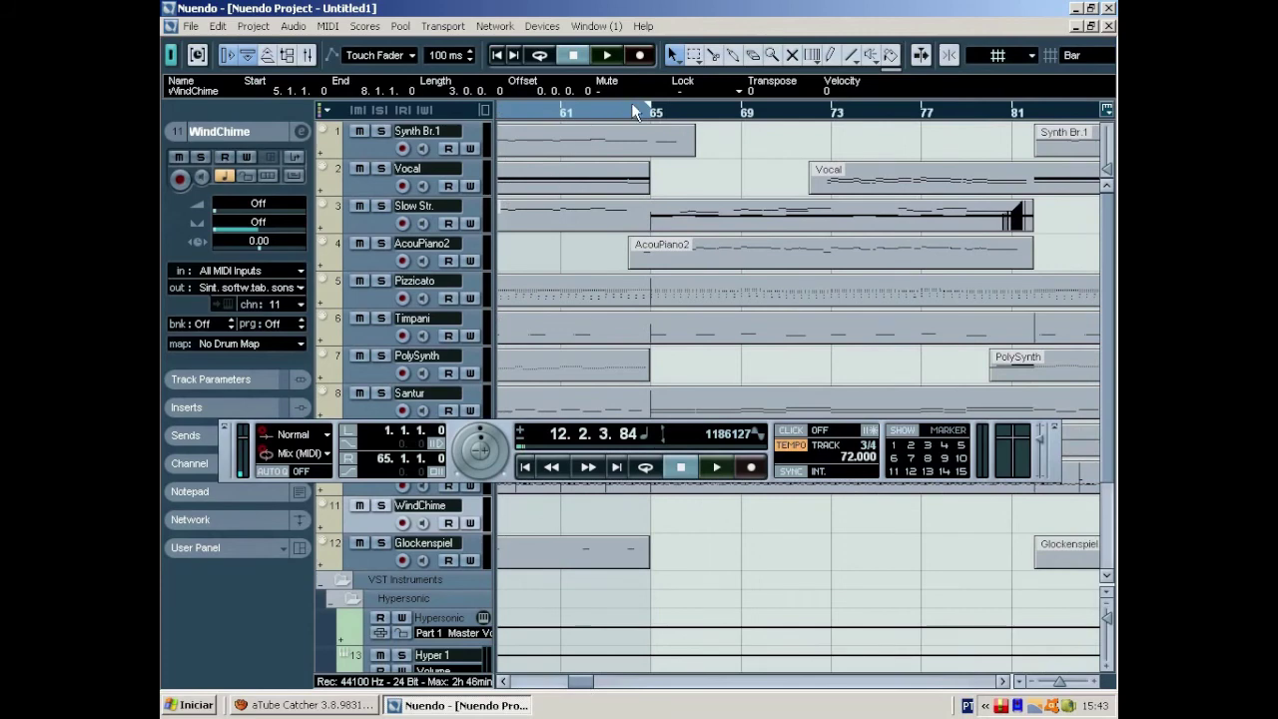
{"action": "left_click_drag", "start_coordinate": [649, 105], "coordinate": [486, 112]}
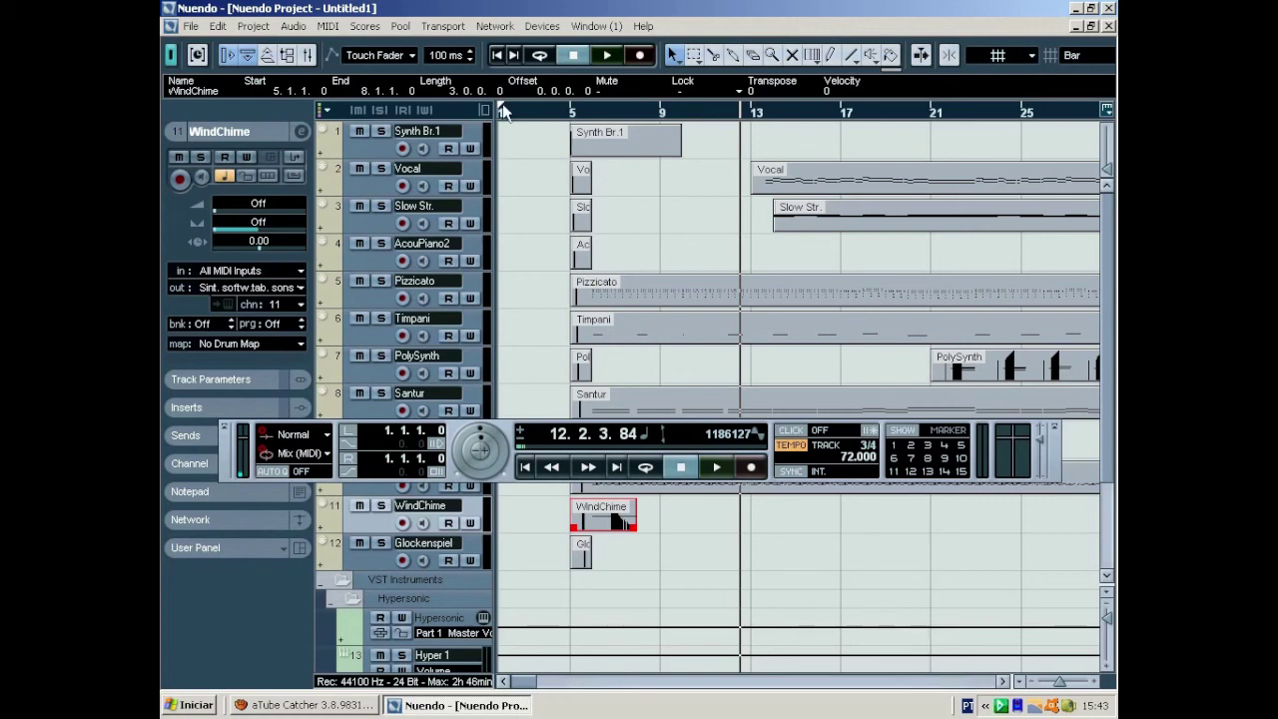
{"action": "mouse_move", "coordinate": [510, 113]}
{"action": "left_mouse_down"}
{"action": "mouse_move", "coordinate": [639, 116]}
{"action": "mouse_move", "coordinate": [494, 106]}
{"action": "mouse_move", "coordinate": [1091, 115]}
{"action": "mouse_move", "coordinate": [555, 117]}
{"action": "mouse_move", "coordinate": [729, 124]}
{"action": "left_mouse_up"}
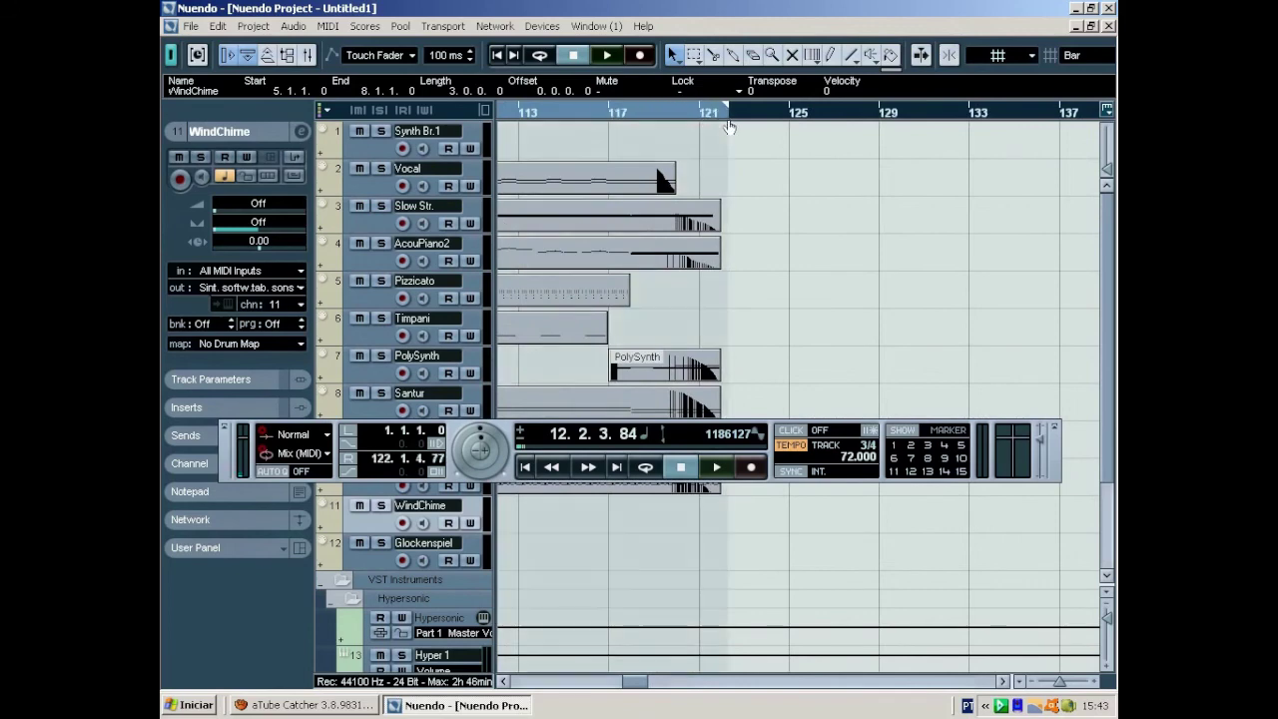
- Move the left locator to the start of the parts at bar 5 and shift the transport panel down below the MIDI tracks
{"action": "left_click", "coordinate": [746, 681]}
{"action": "left_click_drag", "start_coordinate": [663, 682], "coordinate": [526, 683]}
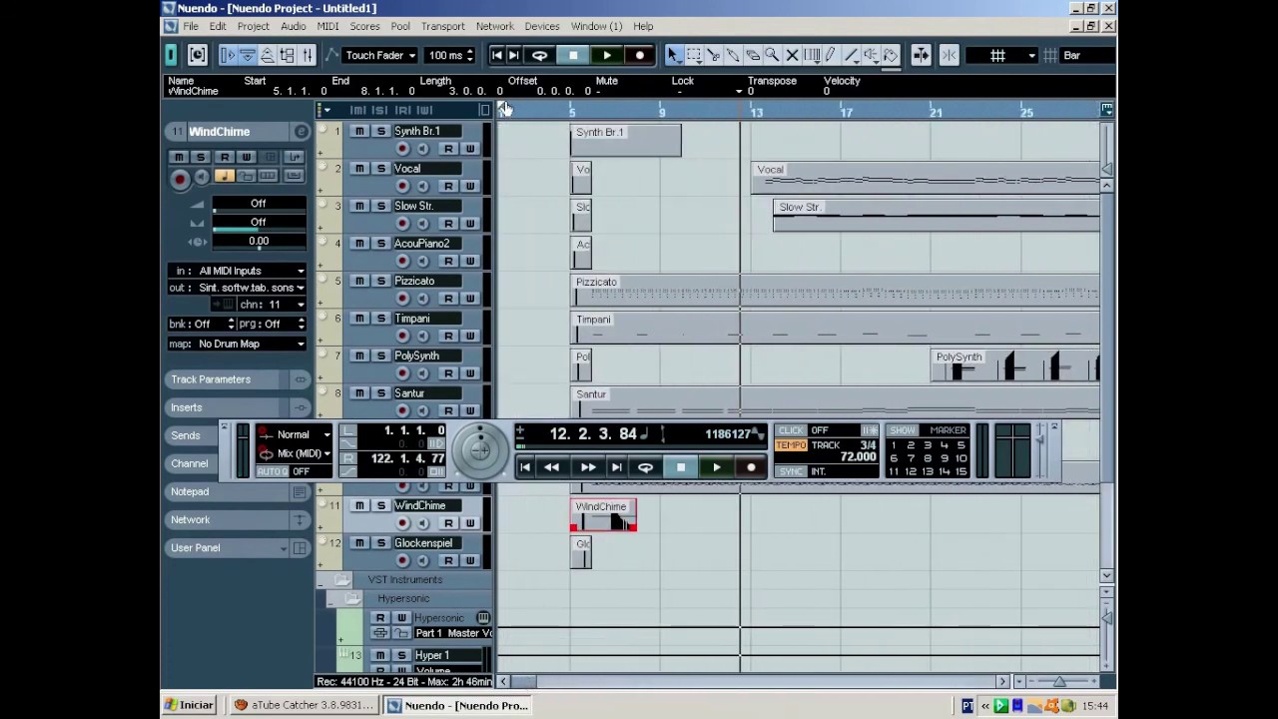
{"action": "left_click_drag", "start_coordinate": [504, 110], "coordinate": [571, 111]}
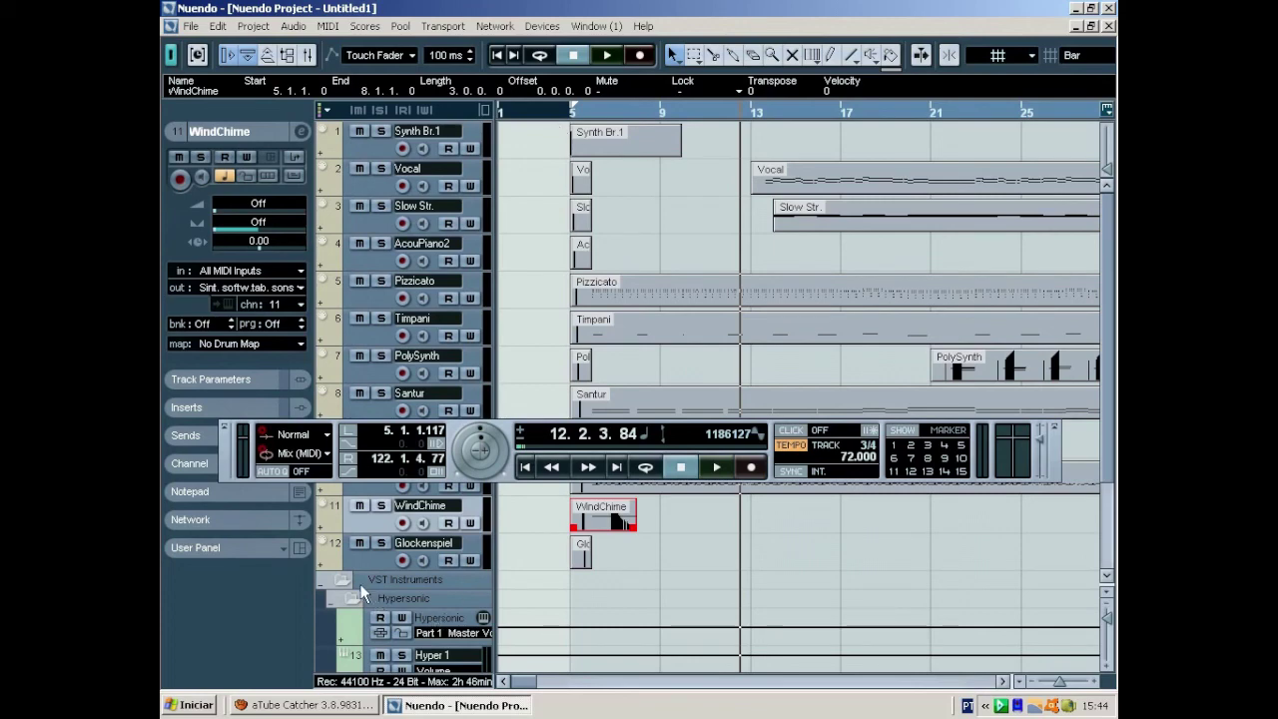
{"action": "left_click_drag", "start_coordinate": [510, 431], "coordinate": [574, 599]}
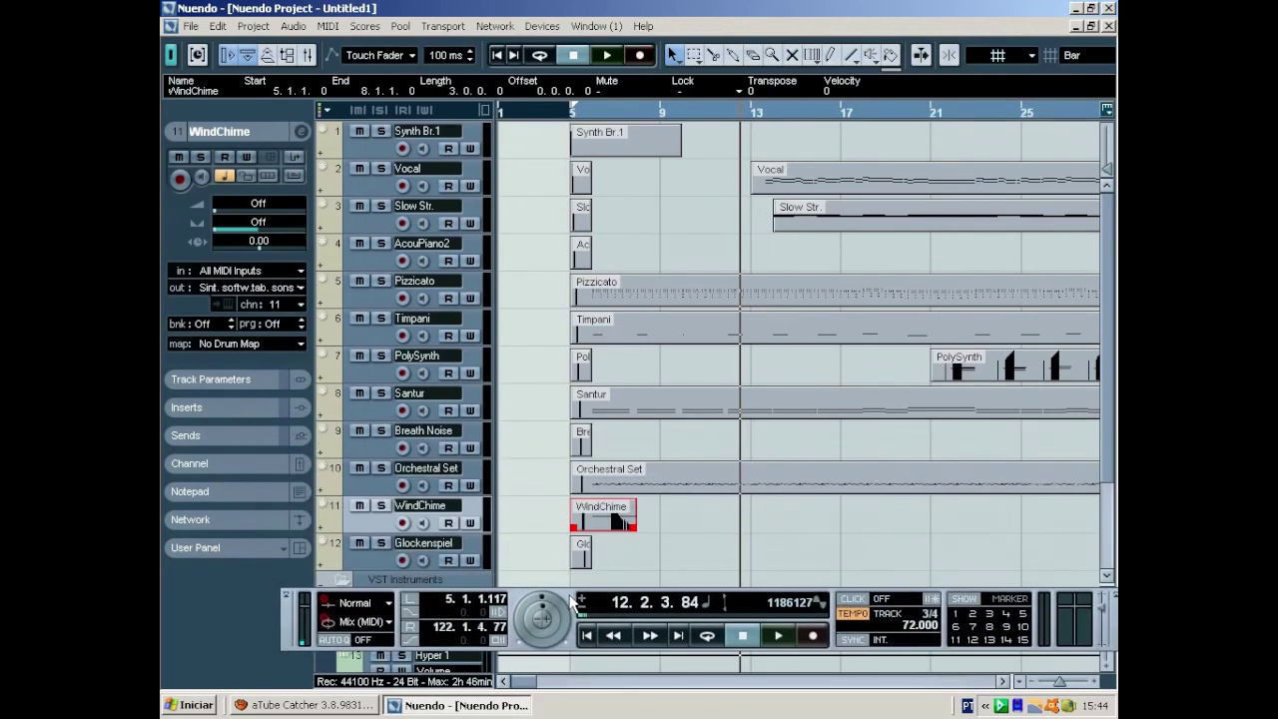
- Start an audio mixdown export and name the file "movie theme"
{"action": "left_click", "coordinate": [190, 27]}
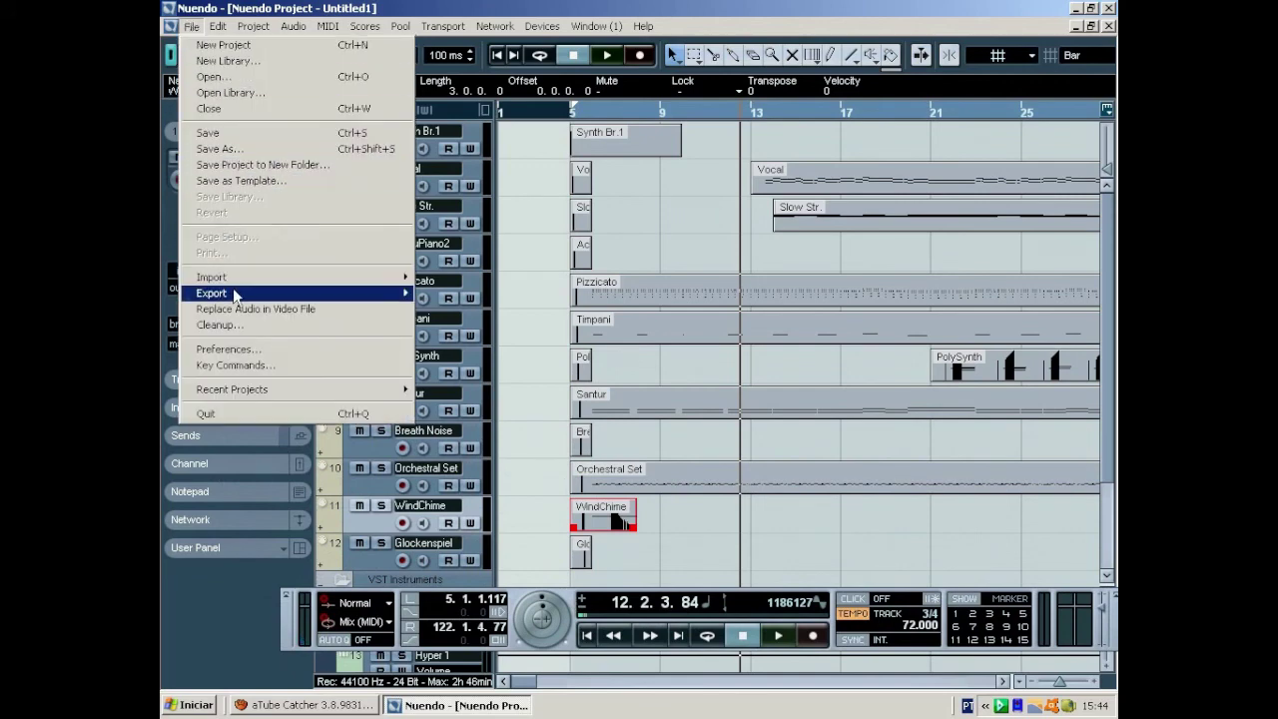
{"action": "mouse_move", "coordinate": [235, 293]}
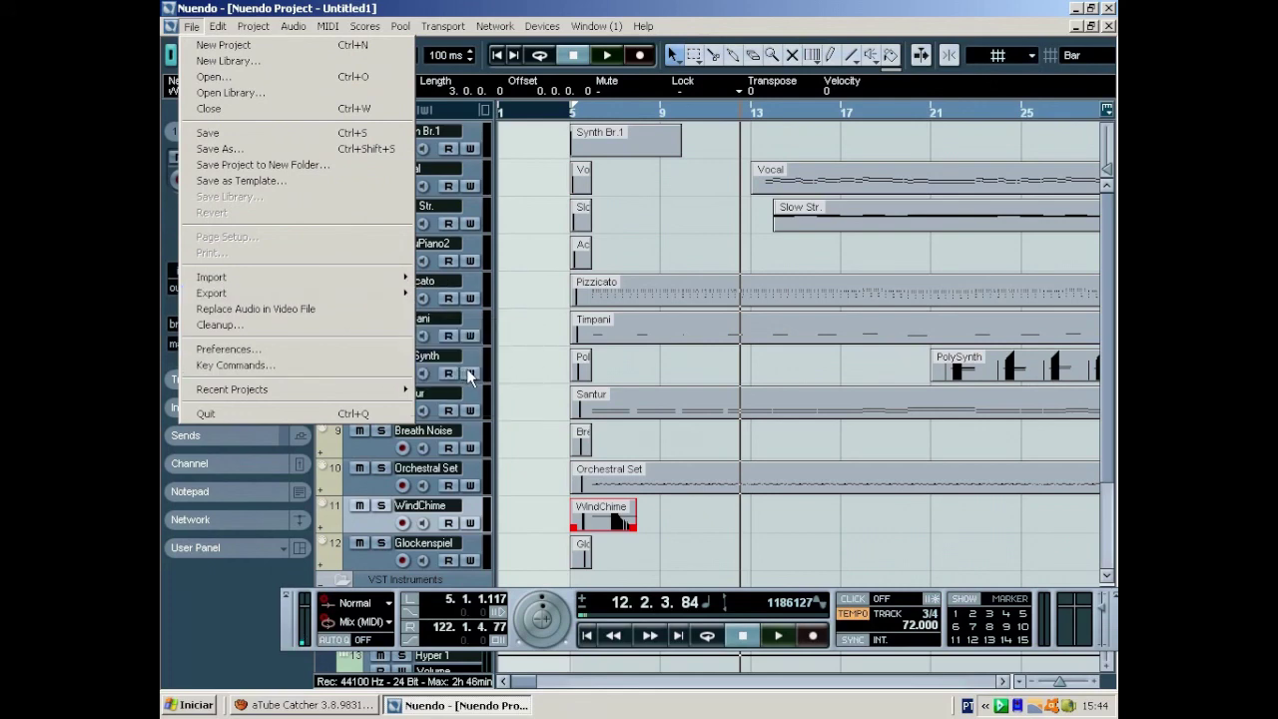
{"action": "mouse_move", "coordinate": [349, 298]}
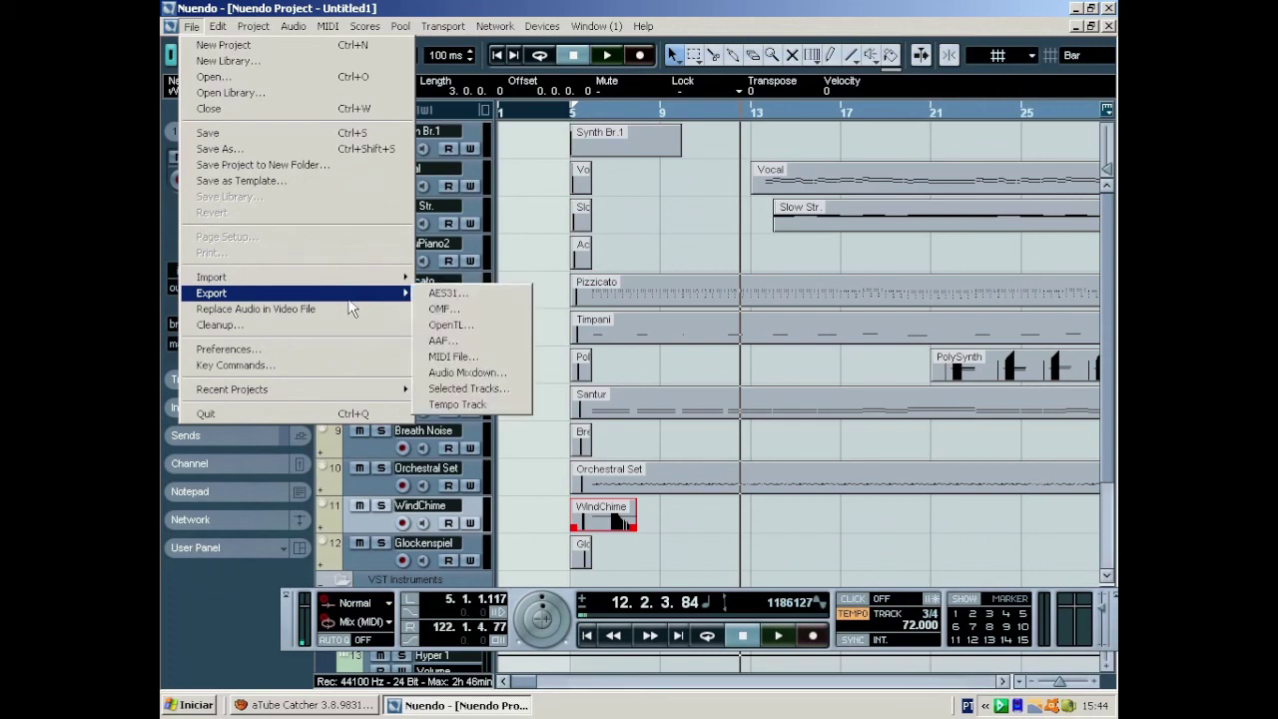
{"action": "left_click", "coordinate": [484, 373]}
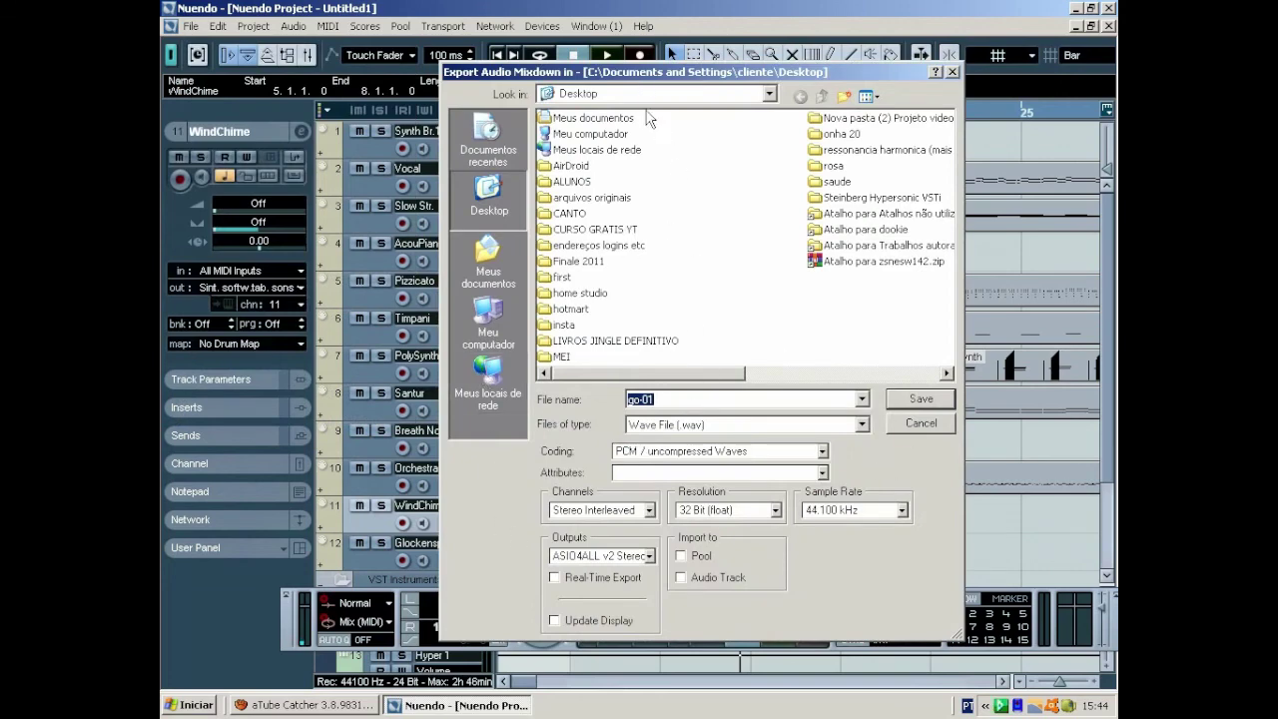
{"action": "key", "text": "super"}
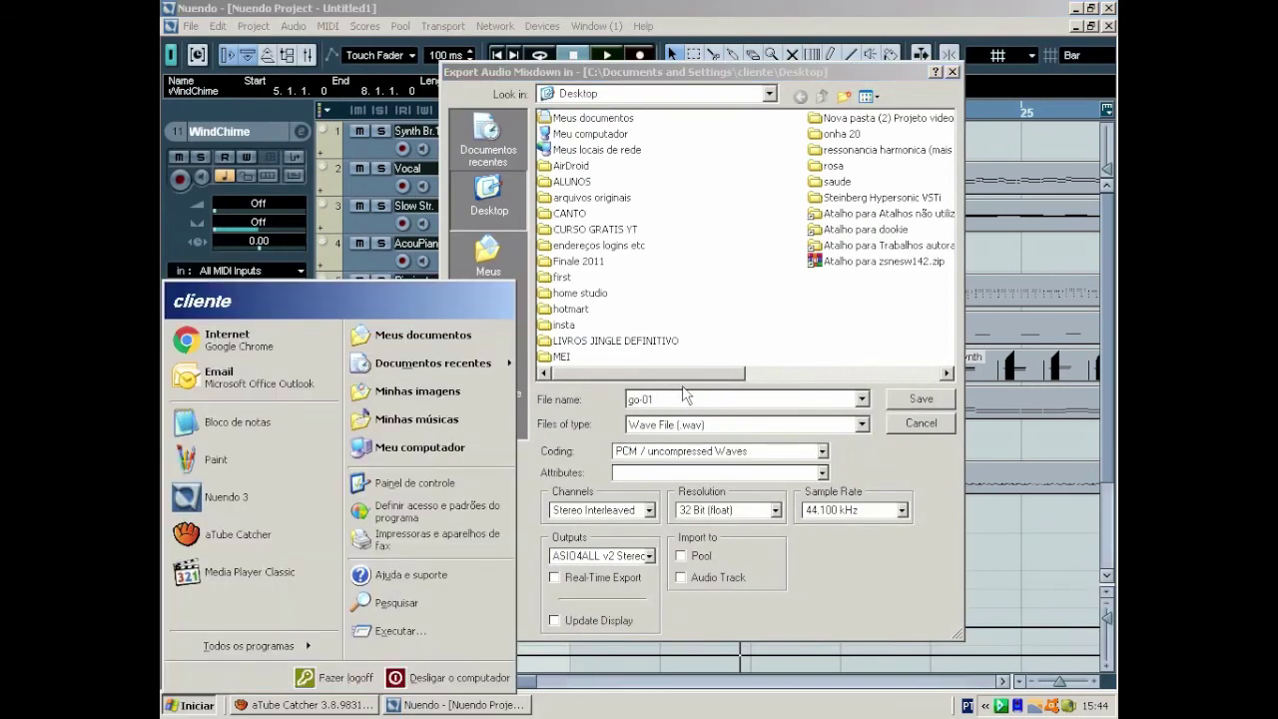
{"action": "left_click_drag", "start_coordinate": [704, 401], "coordinate": [616, 397]}
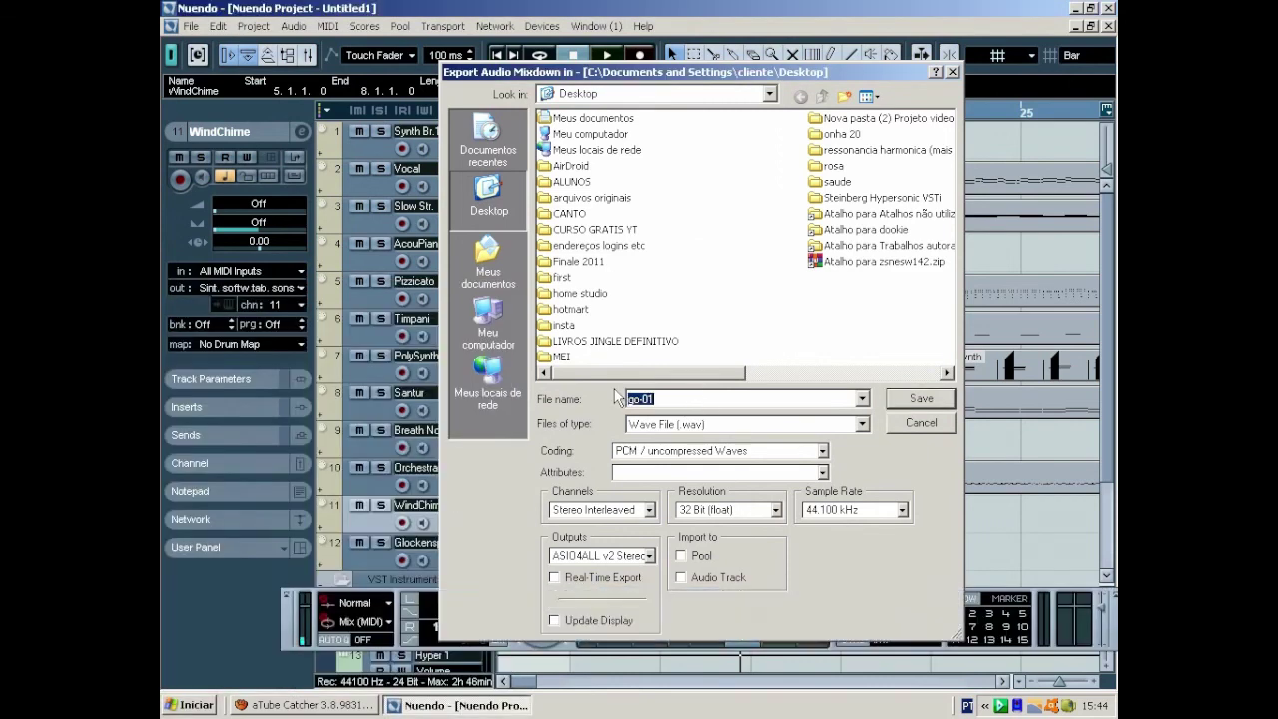
{"action": "type", "text": "1"}
{"action": "key", "text": "BackSpace"}
{"action": "type", "text": "movie theme"}
{"action": "key", "text": "Tab"}
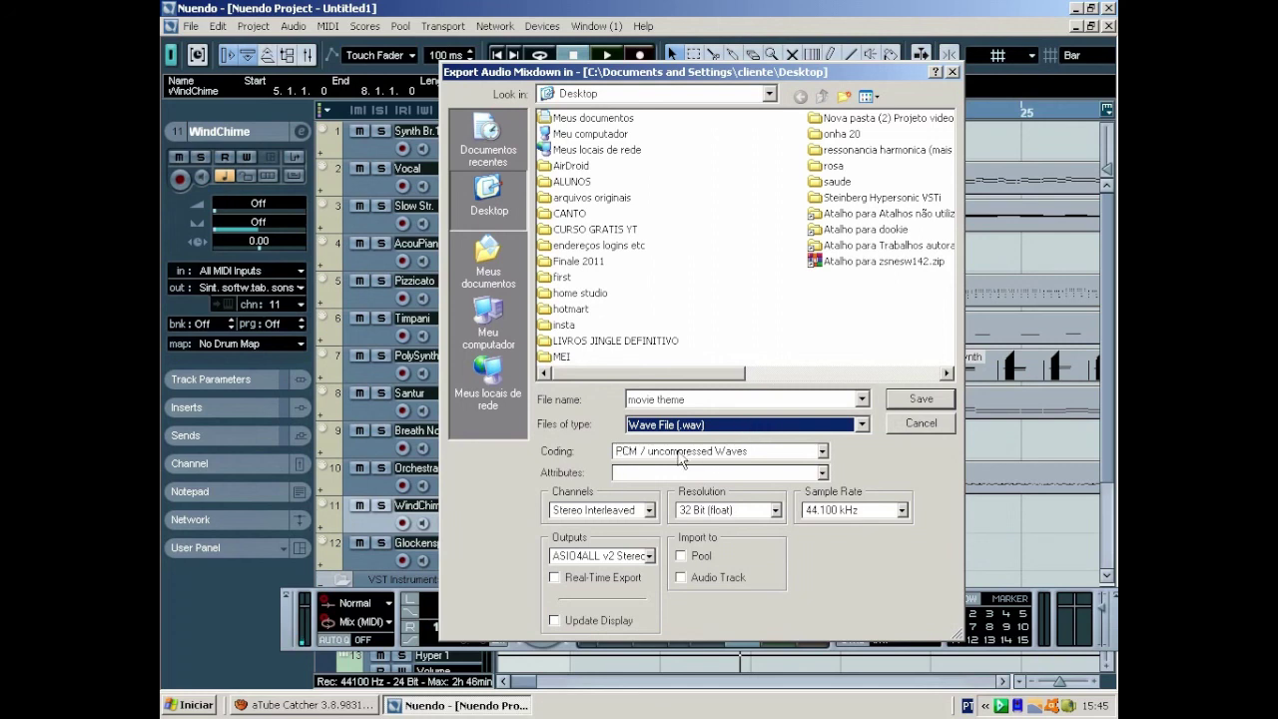
- Save the mixdown on the Desktop as a PCM uncompressed Wave file with Stereo Interleaved channels, and bring back the transport panel
{"action": "left_click", "coordinate": [823, 452]}
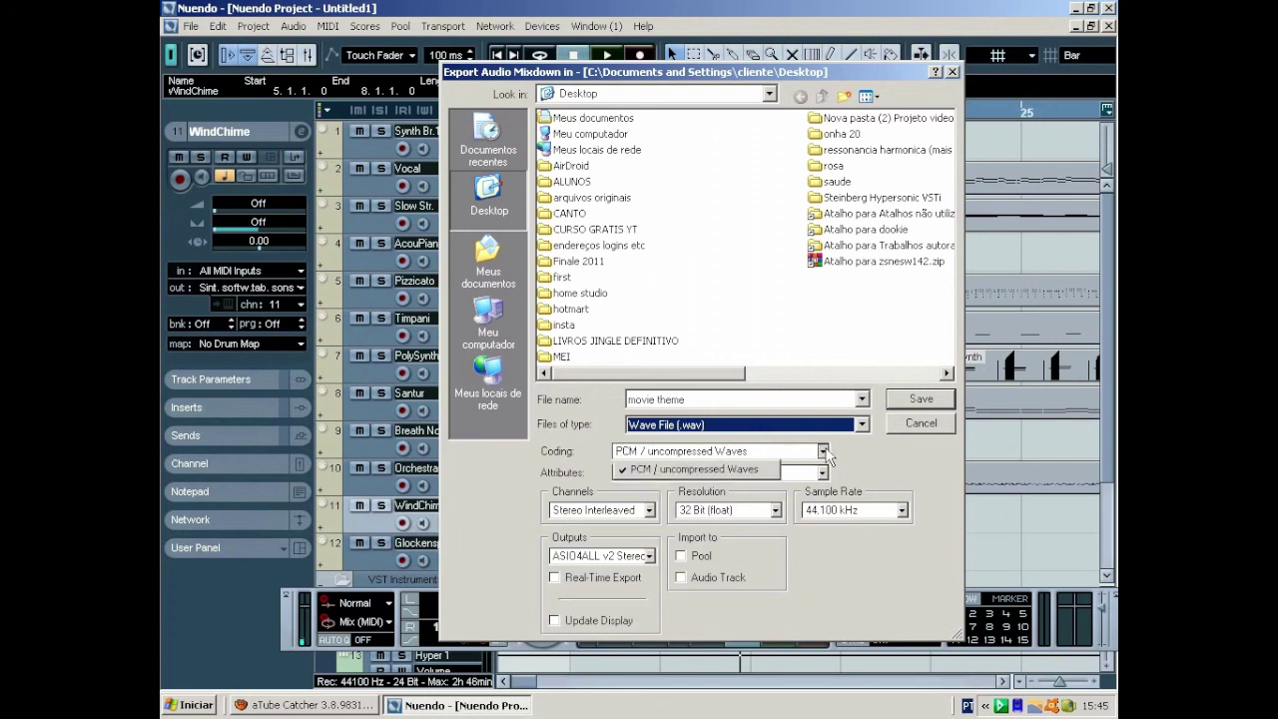
{"action": "left_click", "coordinate": [824, 453]}
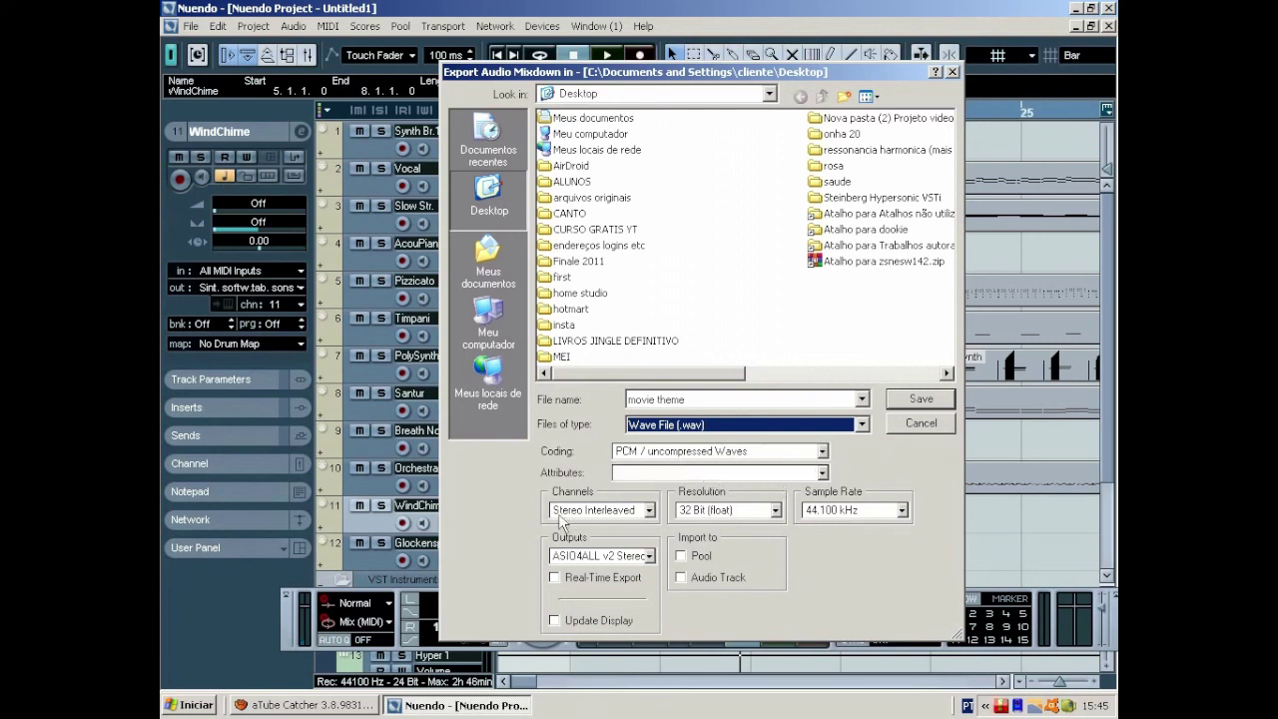
{"action": "left_click", "coordinate": [650, 511]}
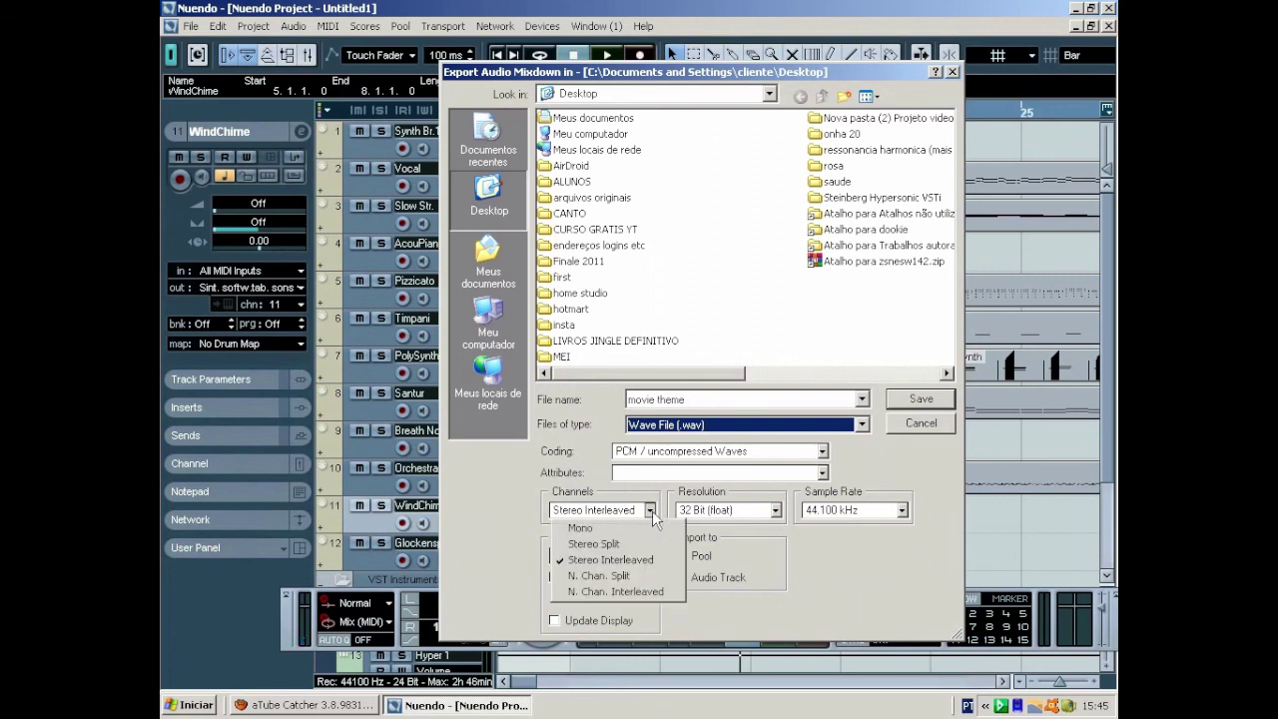
{"action": "left_click", "coordinate": [652, 512]}
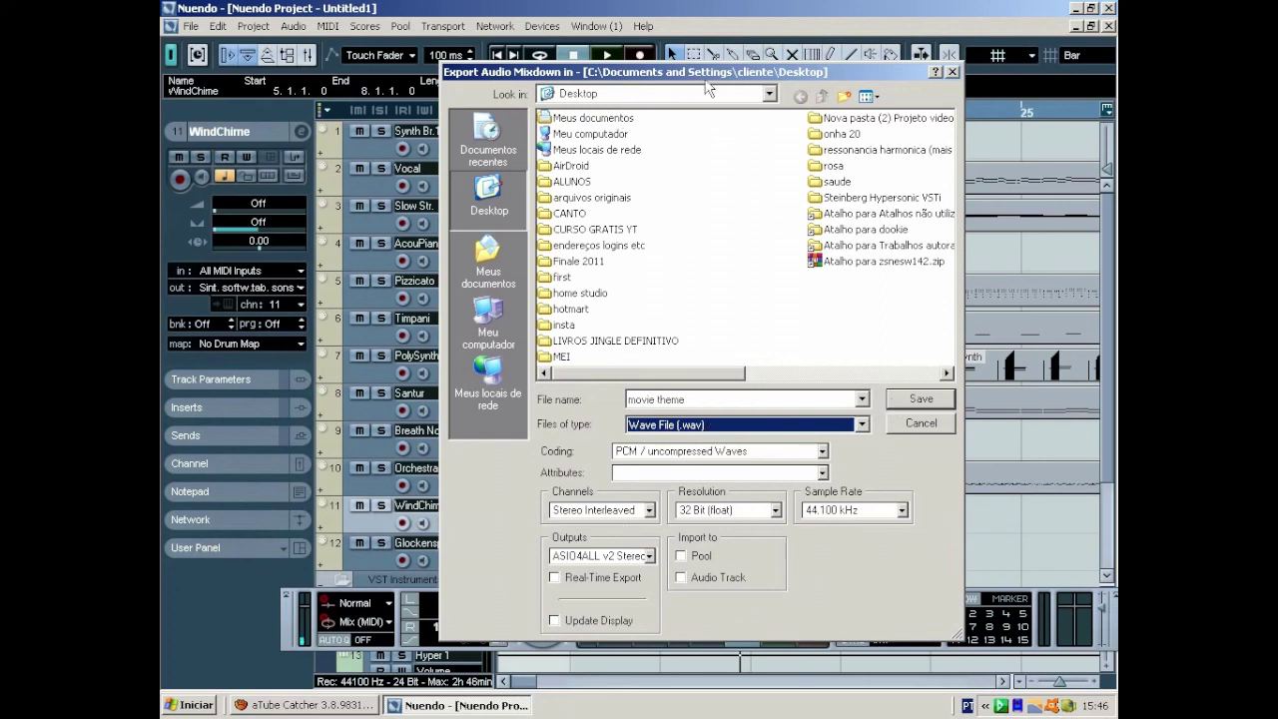
{"action": "left_click", "coordinate": [771, 95]}
{"action": "left_click", "coordinate": [771, 95]}
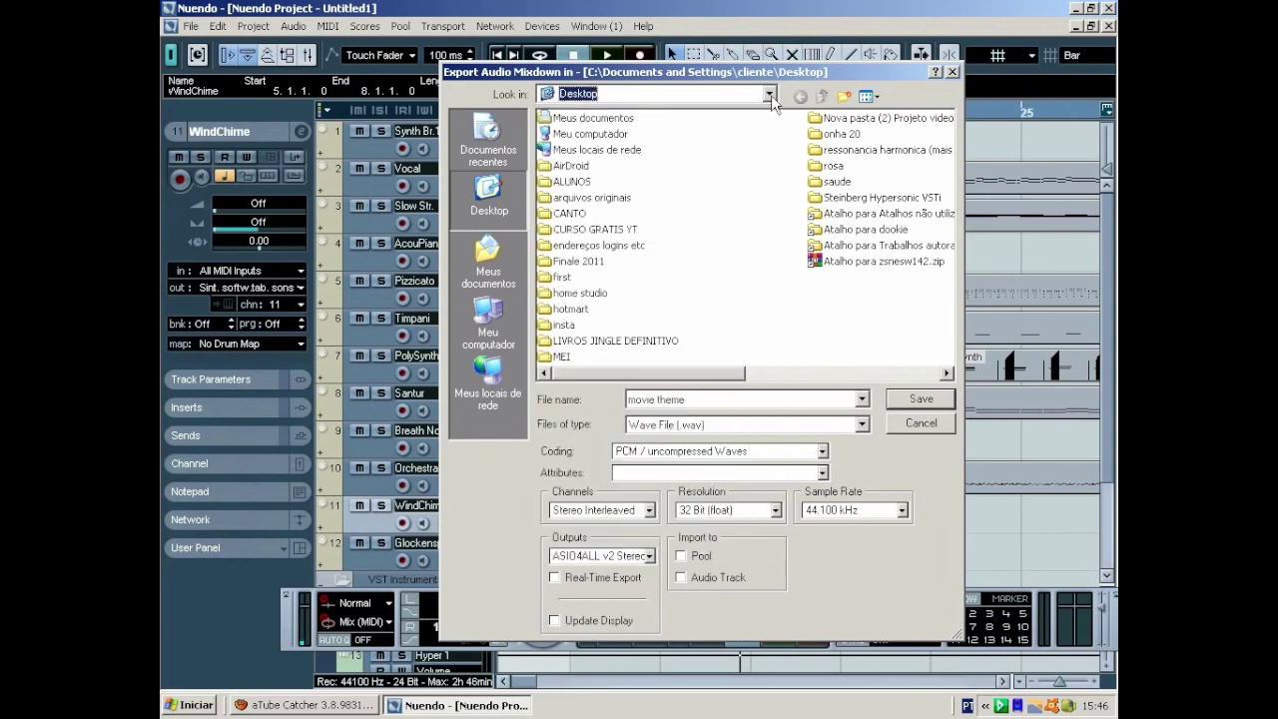
{"action": "left_click", "coordinate": [934, 398]}
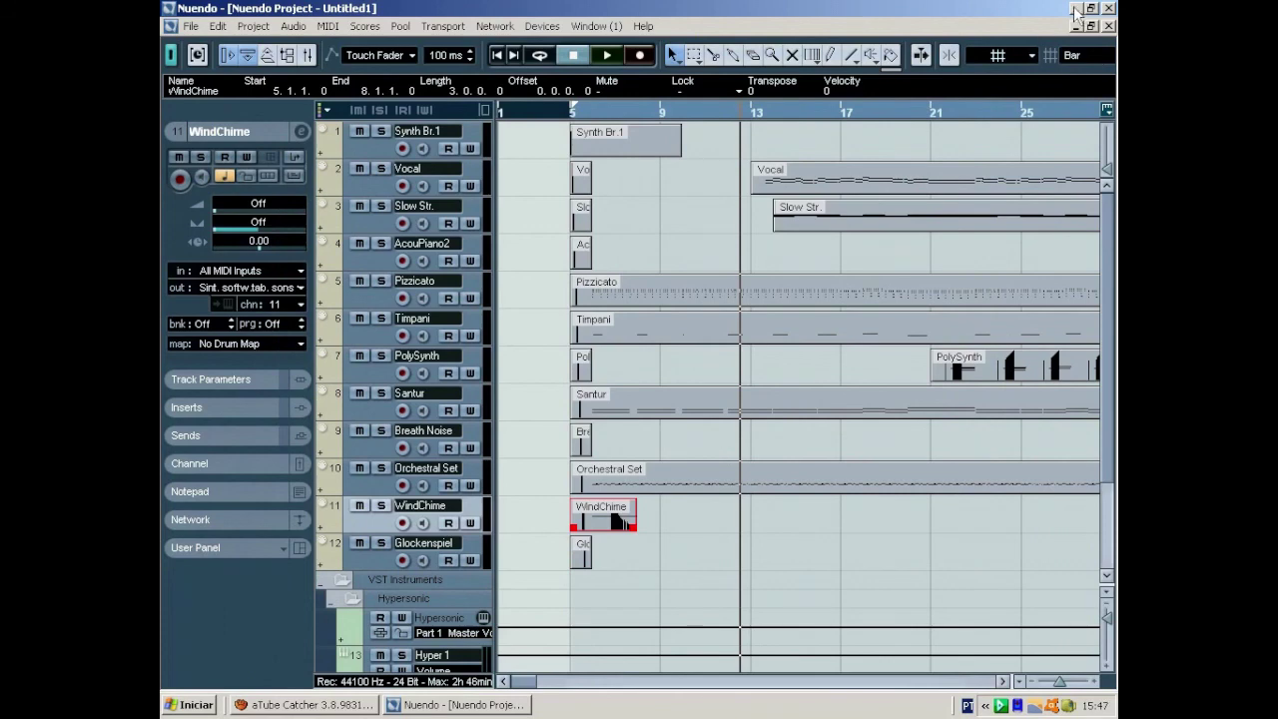
{"action": "key", "text": "F2"}
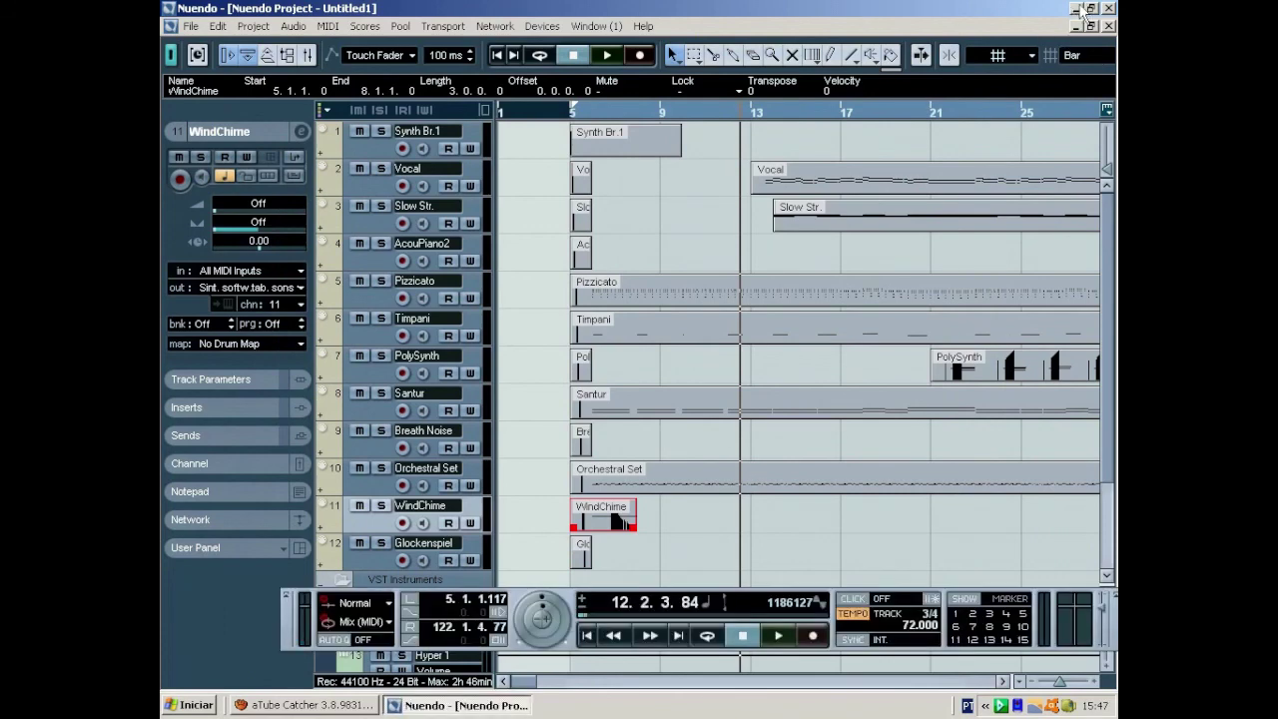
- Minimise Nuendo, play movie theme.wav from the desktop in Windows Media Player and raise the player's volume
{"action": "left_click", "coordinate": [1076, 9]}
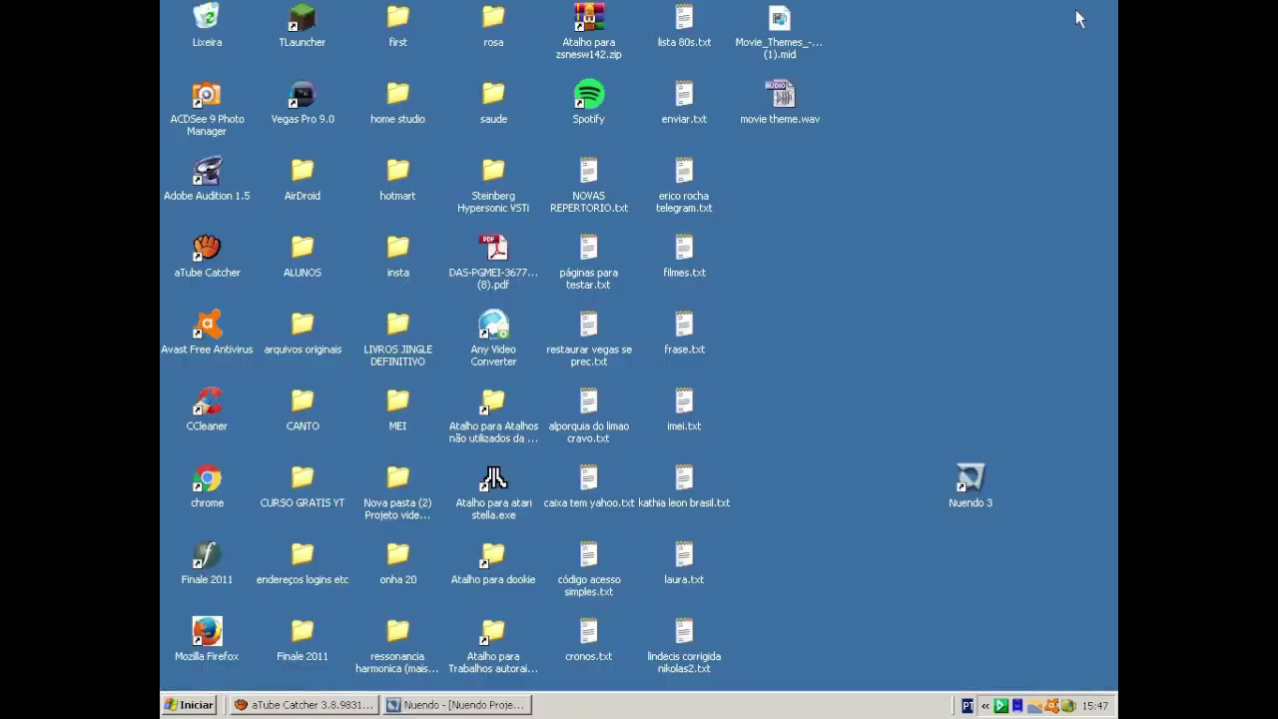
{"action": "left_click", "coordinate": [774, 116]}
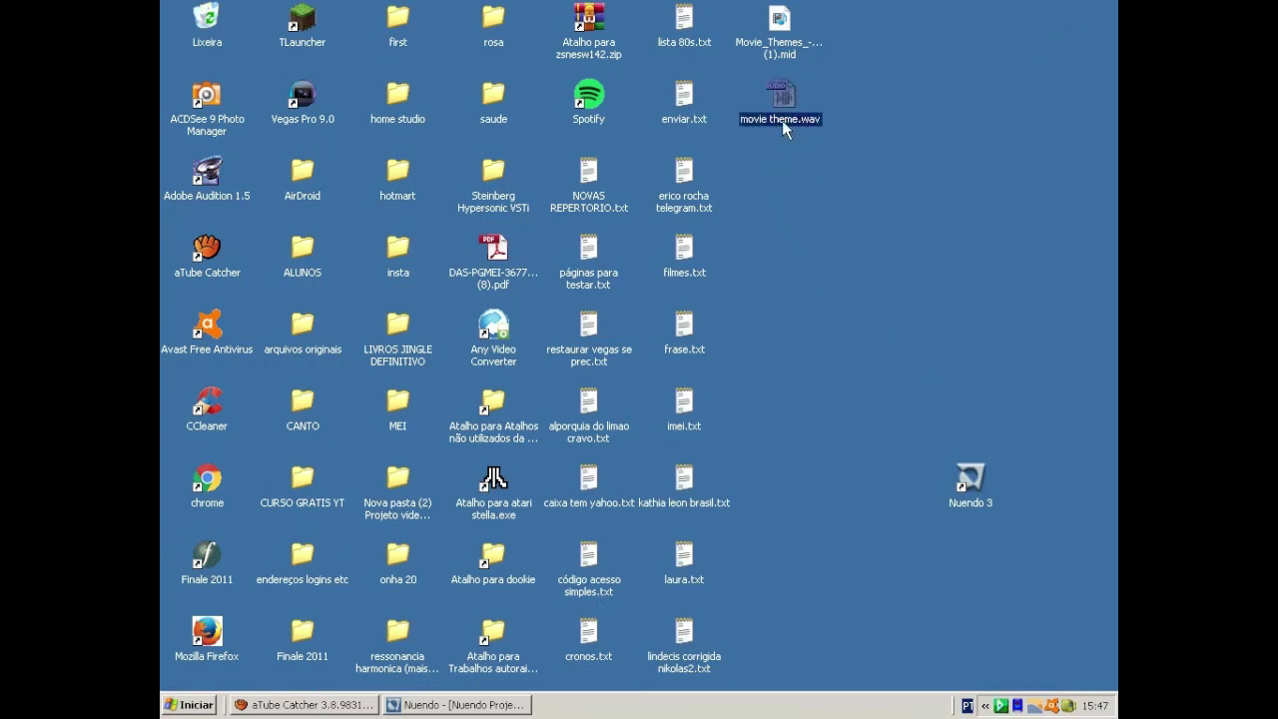
{"action": "right_click", "coordinate": [782, 123]}
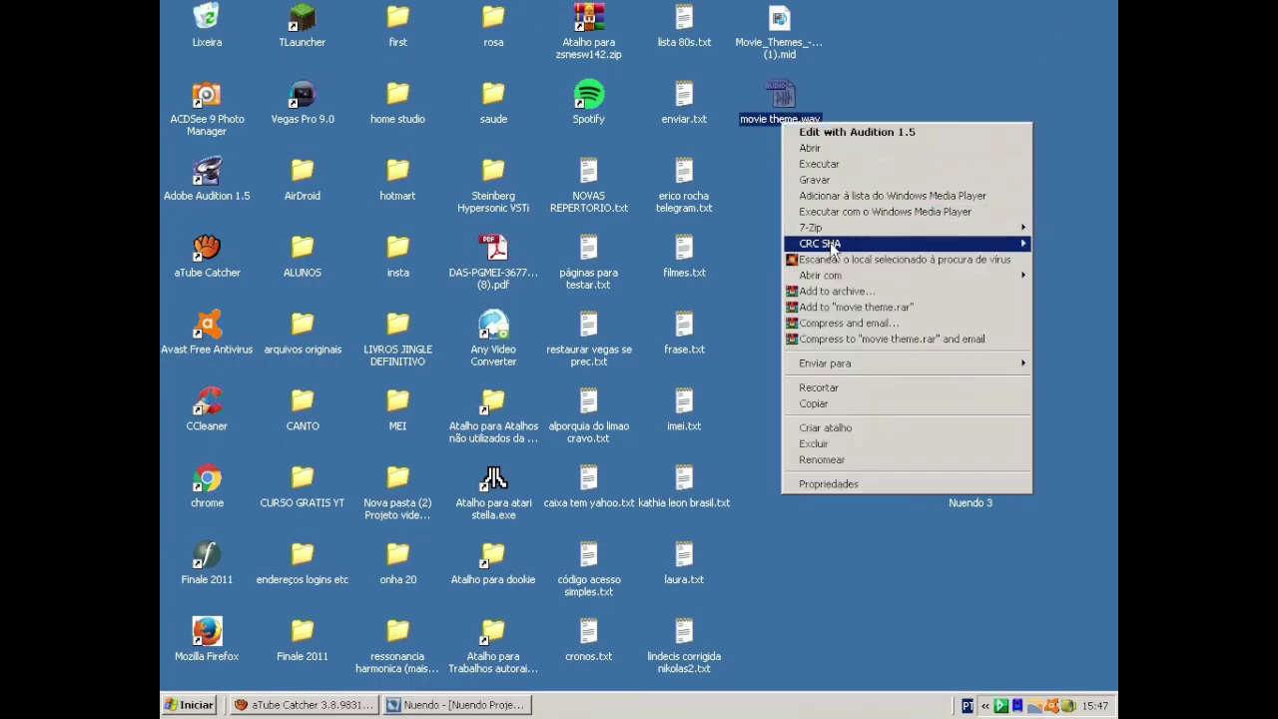
{"action": "mouse_move", "coordinate": [844, 280]}
{"action": "left_click", "coordinate": [722, 291]}
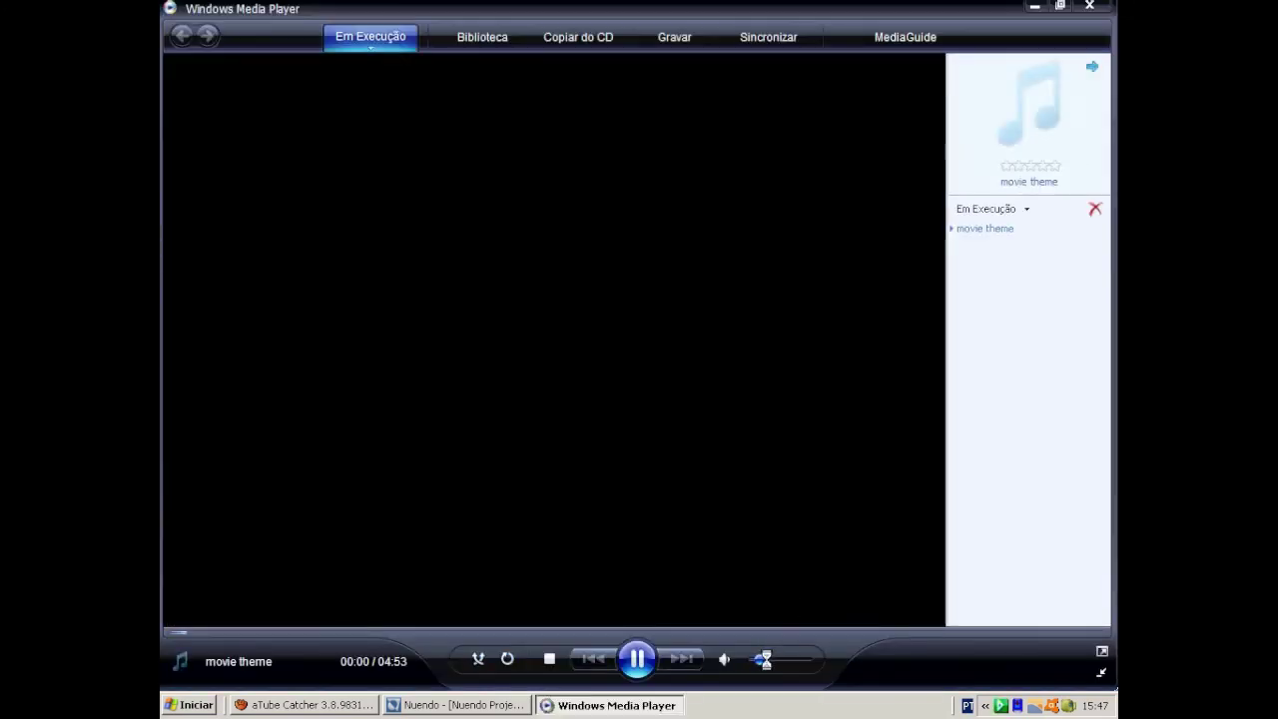
{"action": "left_click_drag", "start_coordinate": [761, 660], "coordinate": [814, 662]}
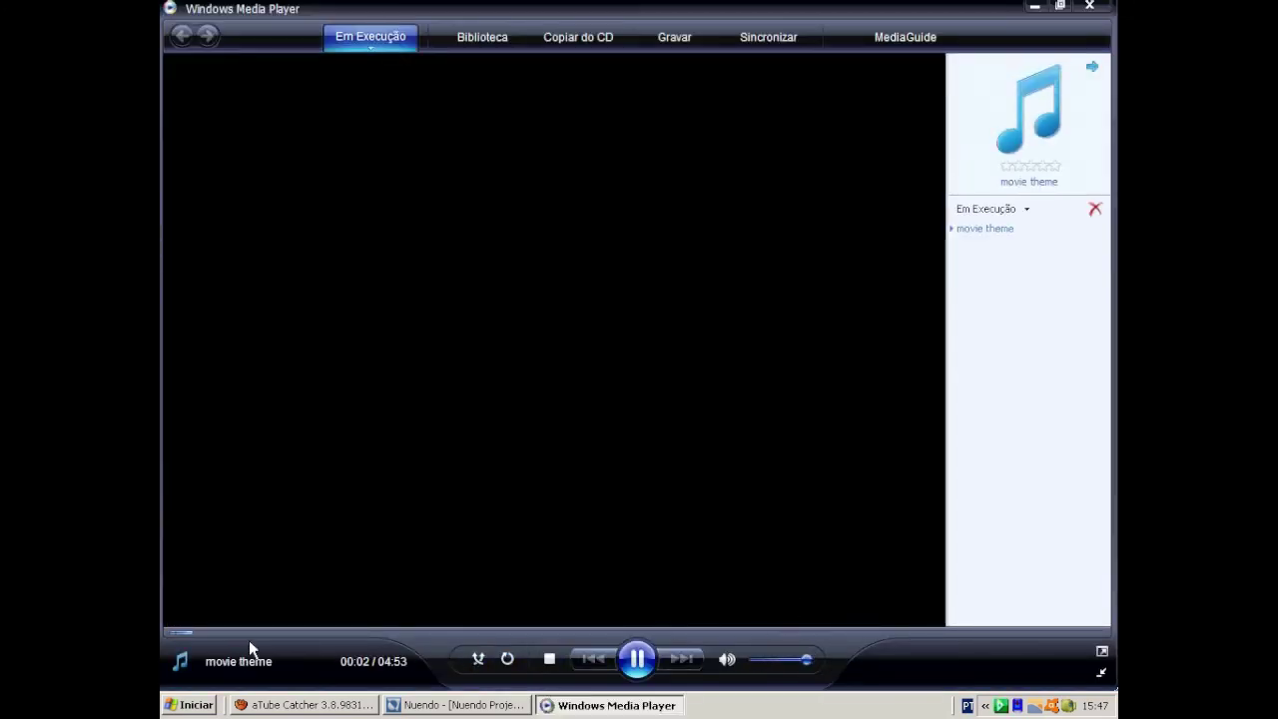